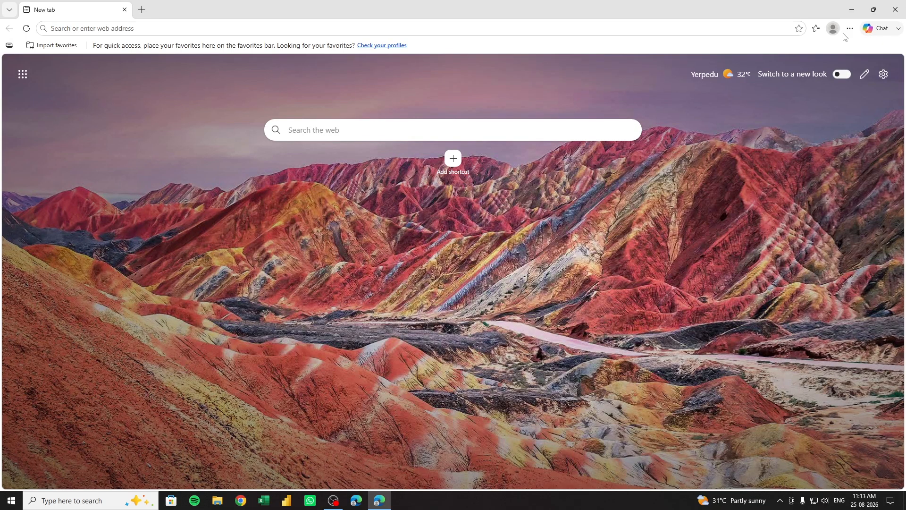
click(850, 29)
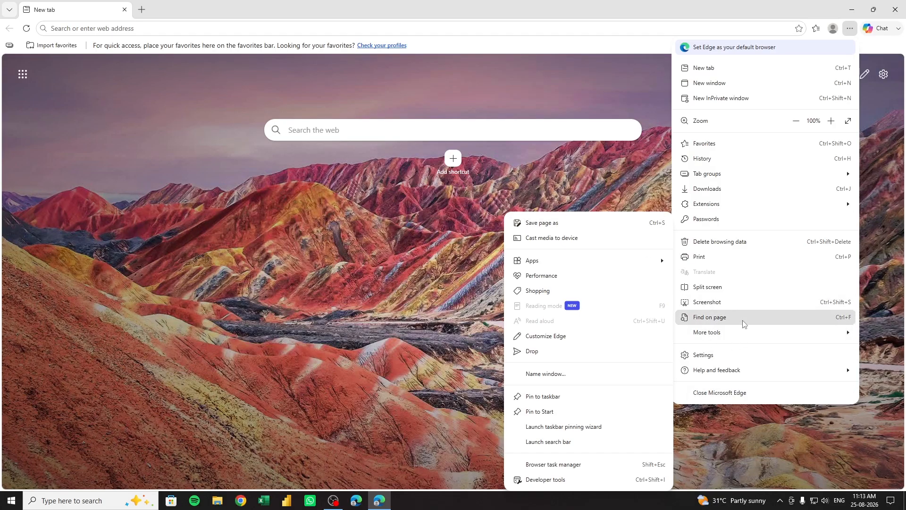
click(629, 163)
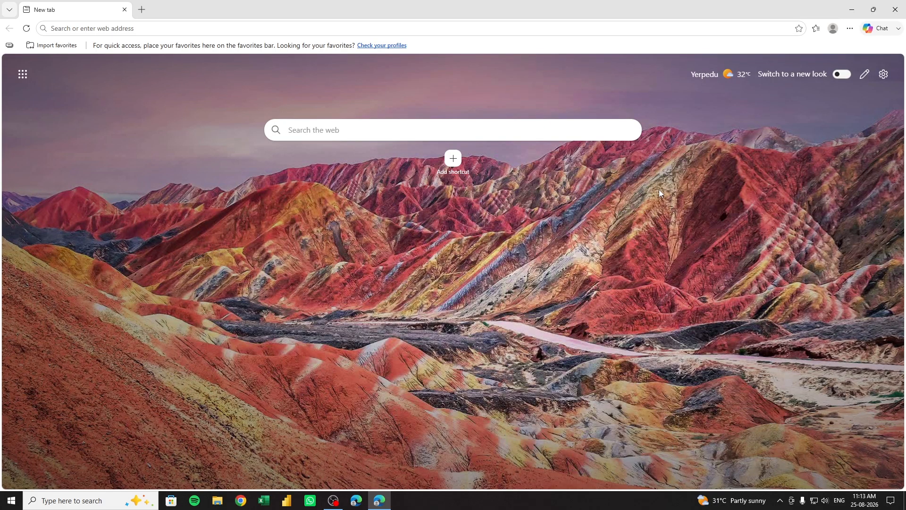
Search the web for "youtube studio" and open the official studio.youtube.com result
click(373, 127)
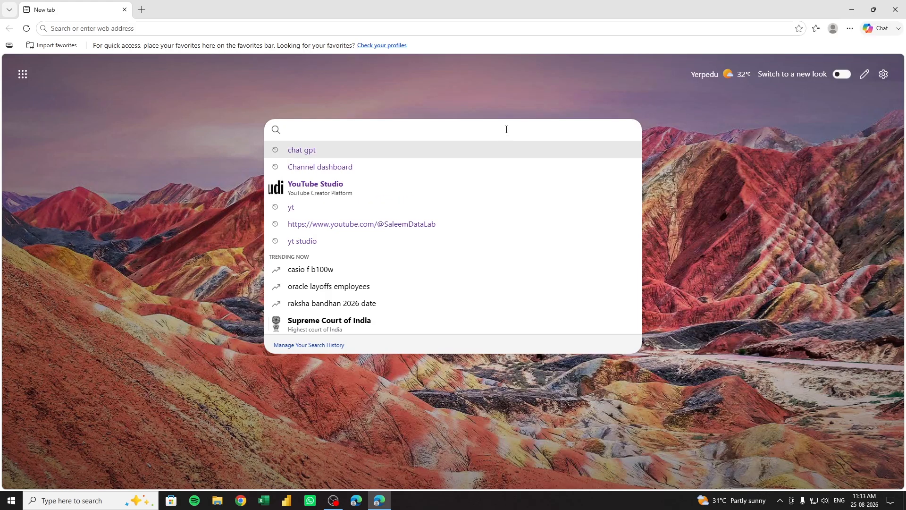
text(youtube studio)
key(Return)
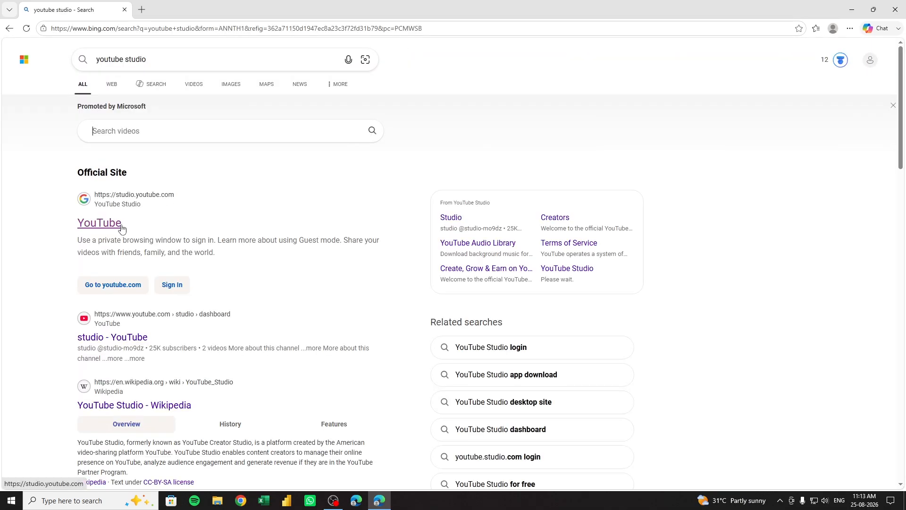
scroll(118, 227, down, 6)
scroll(118, 222, up, 6)
click(97, 226)
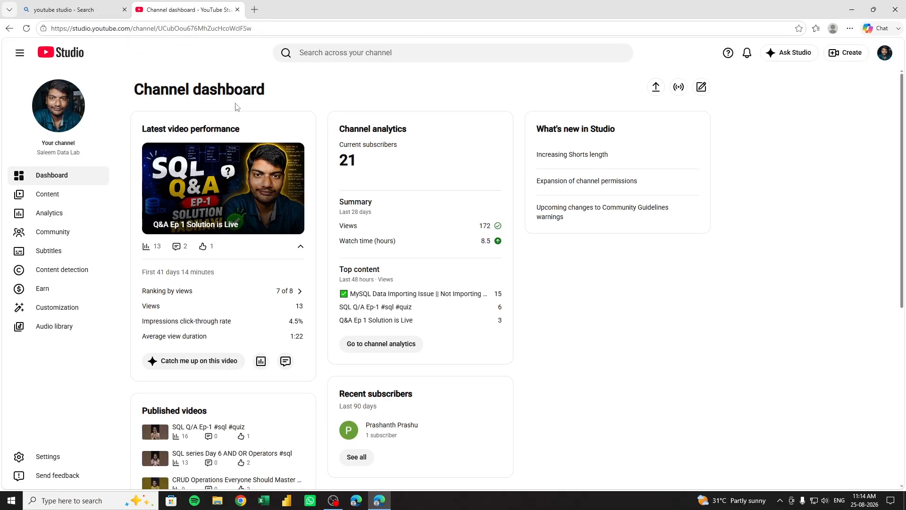
Open the official YouTube Studio search result in another new tab and close that duplicate tab
click(52, 8)
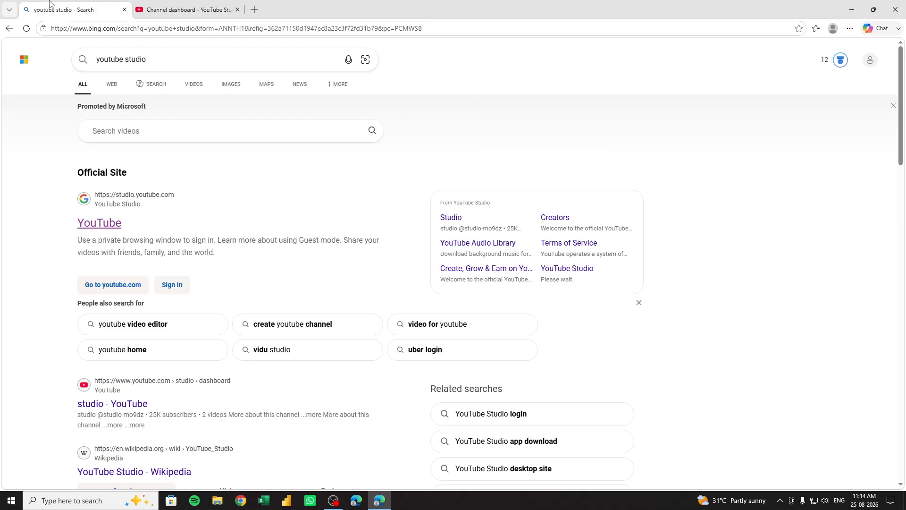
right_click(101, 225)
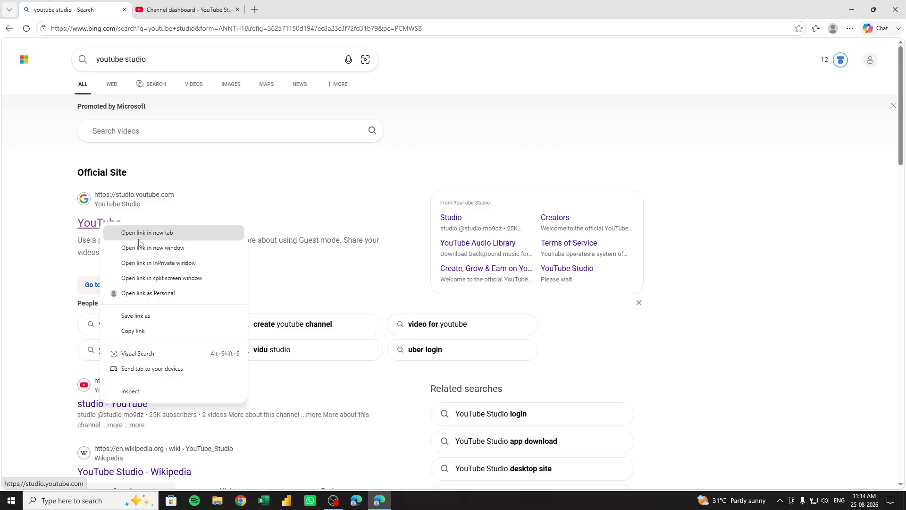
click(187, 233)
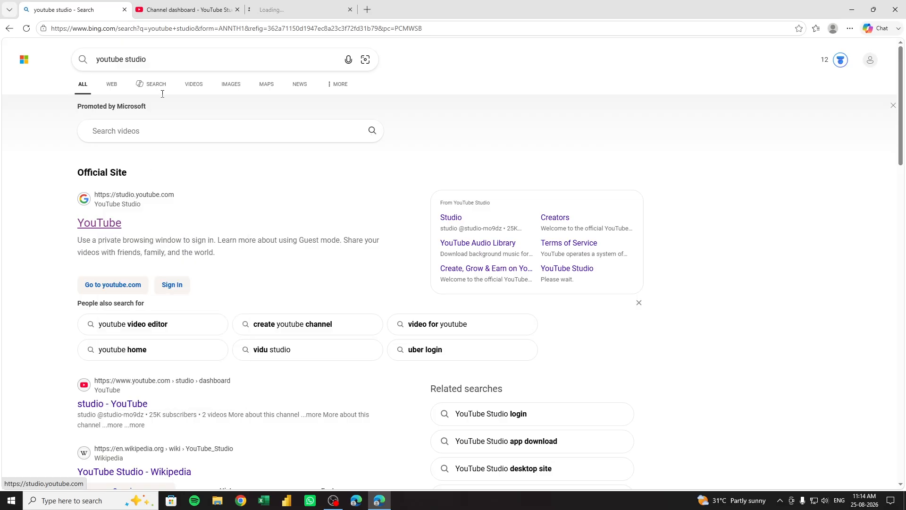
click(289, 6)
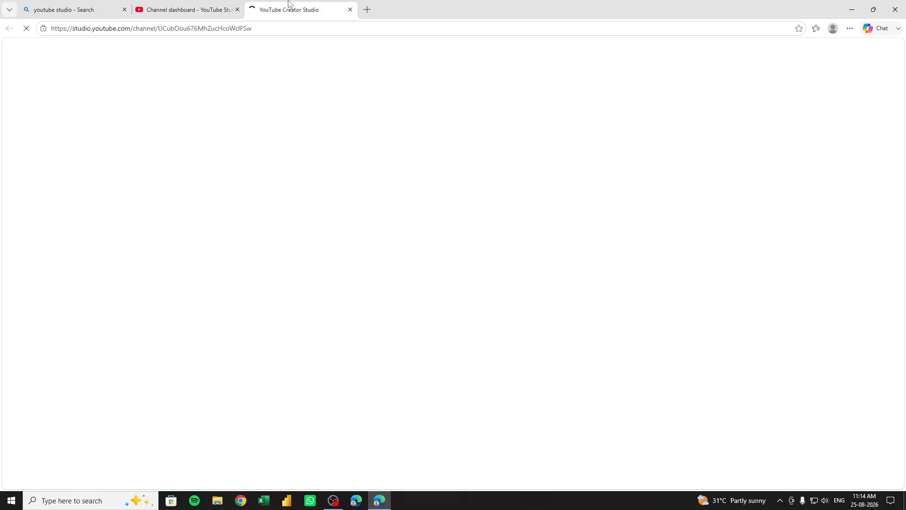
click(349, 9)
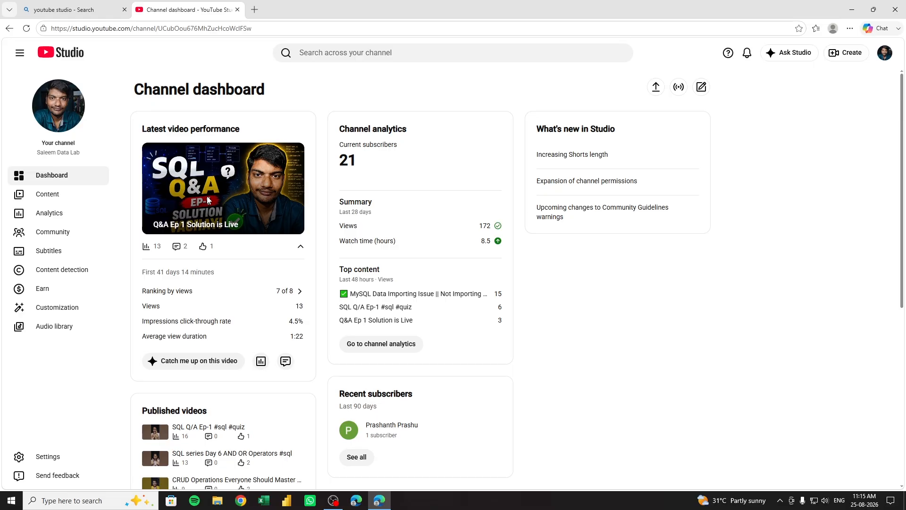
Open the channel's customization page at the profile's Name and Handle fields
click(74, 312)
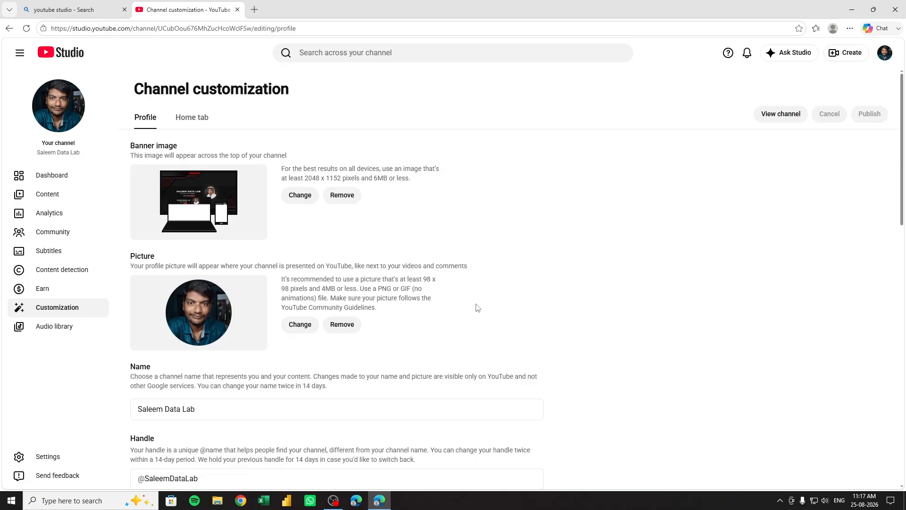
scroll(476, 308, down, 2)
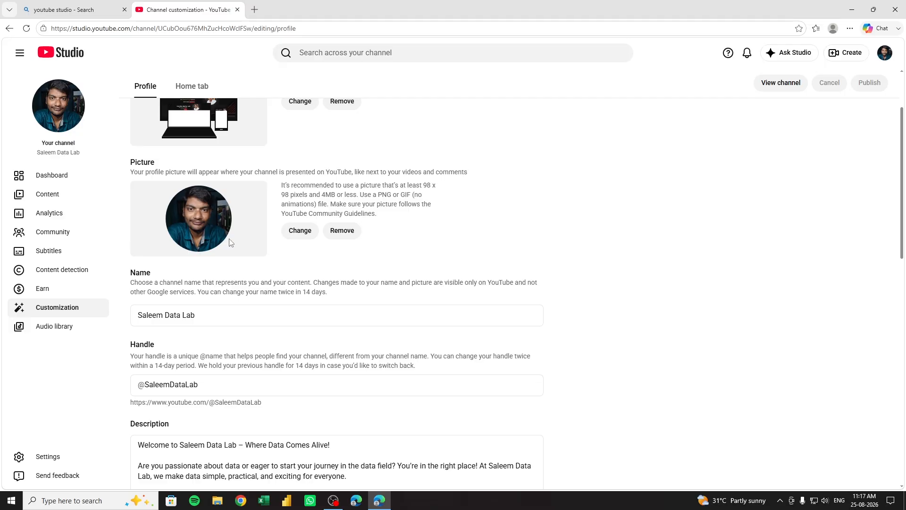
scroll(229, 243, down, 3)
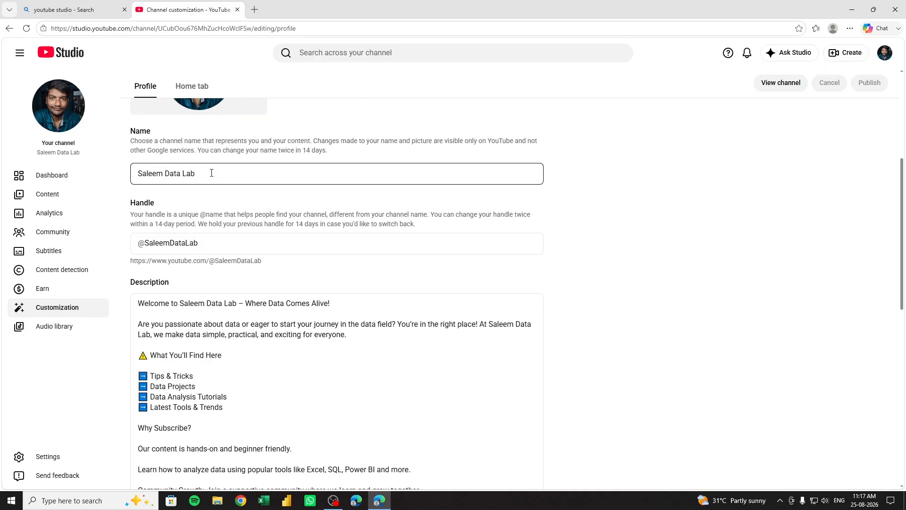
Examine the channel's Name and Handle fields in the profile and compare how the two are written
drag(210, 173, 137, 185)
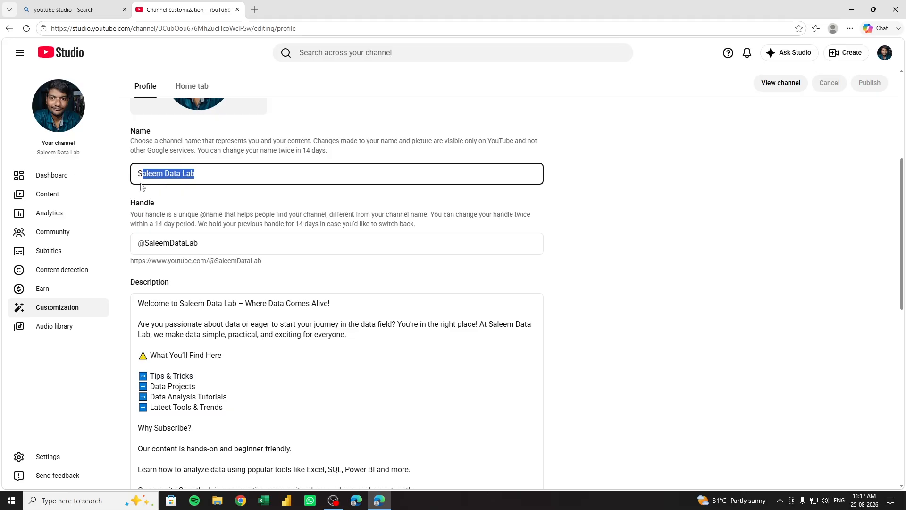
click(188, 186)
click(194, 242)
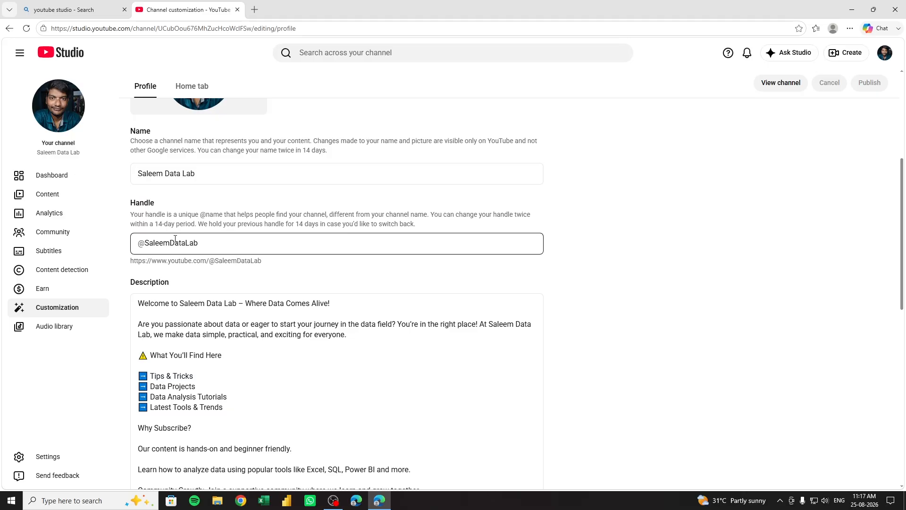
click(186, 184)
drag(196, 182, 118, 182)
click(226, 247)
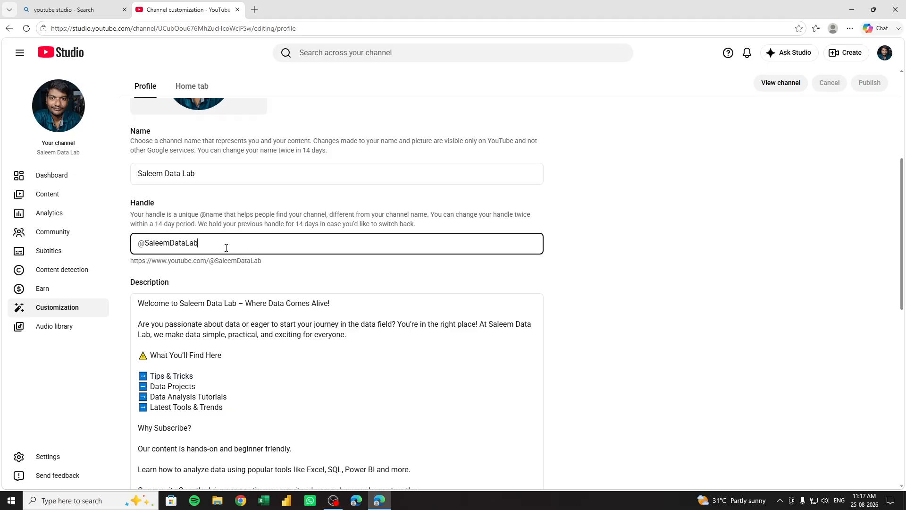
drag(196, 246, 147, 248)
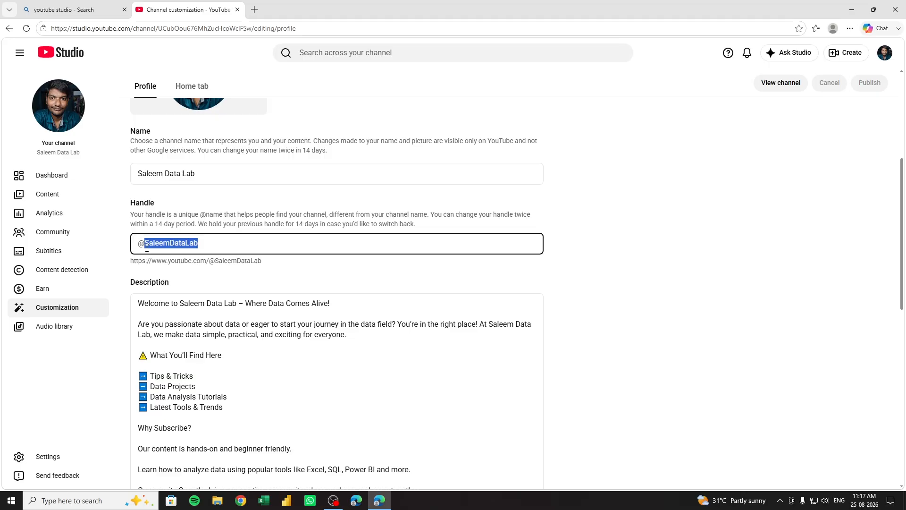
click(183, 260)
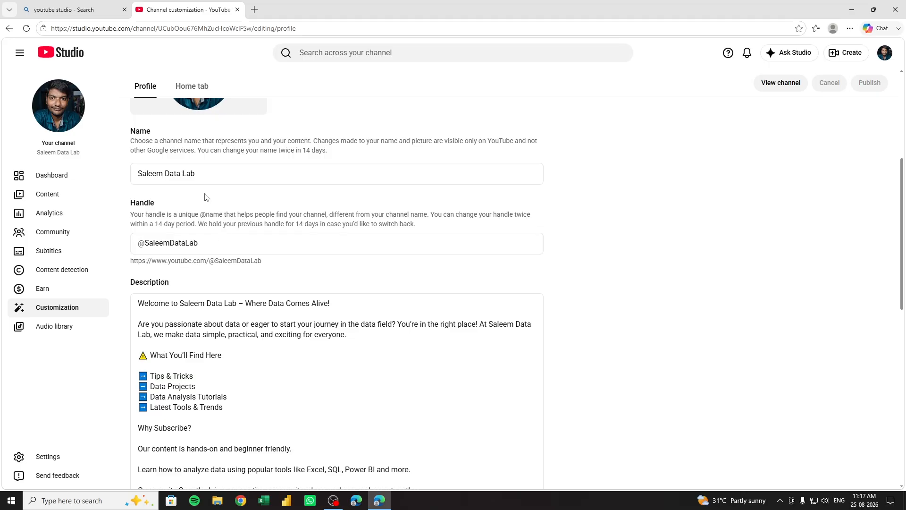
drag(195, 174, 141, 178)
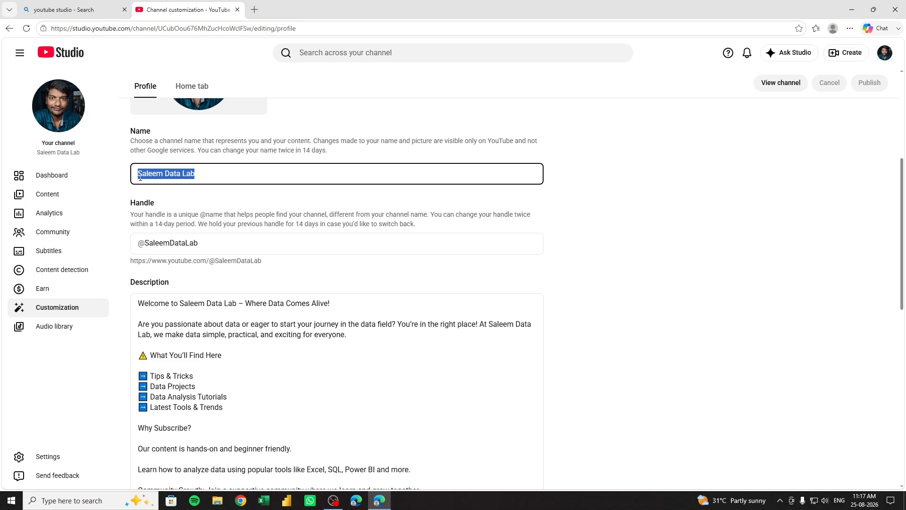
click(185, 201)
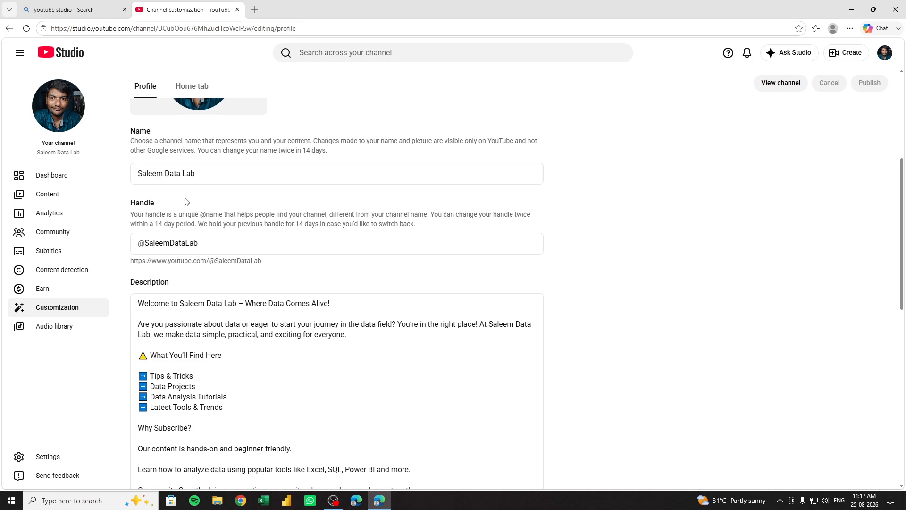
drag(198, 244, 140, 246)
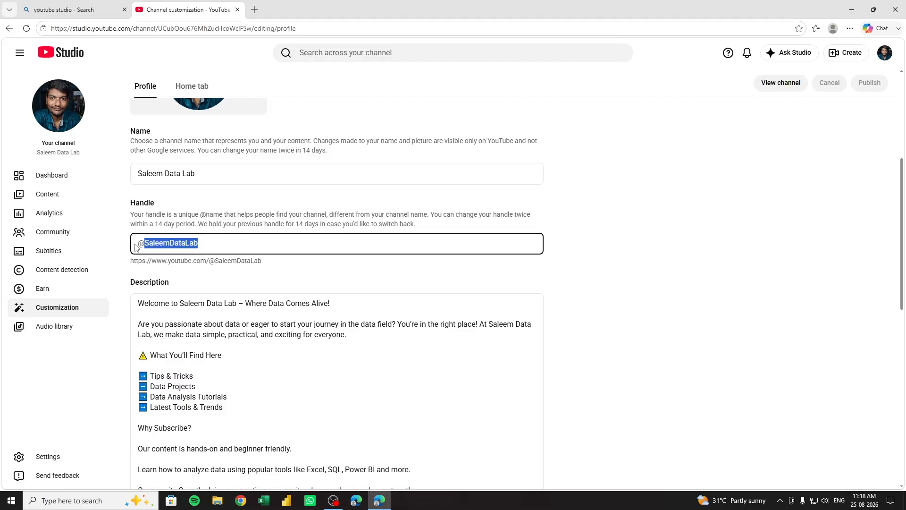
click(215, 264)
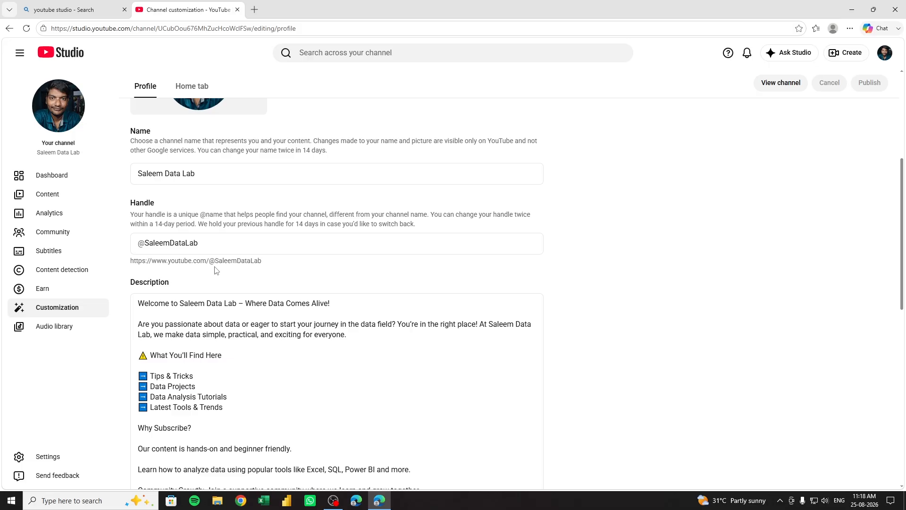
Copy the full channel URL shown beneath the Handle field
drag(209, 261, 152, 271)
click(208, 262)
drag(263, 262, 209, 262)
click(273, 263)
drag(280, 266, 128, 264)
key(ctrl+c)
Load the copied channel URL in a new browser tab to view the public channel page
click(254, 14)
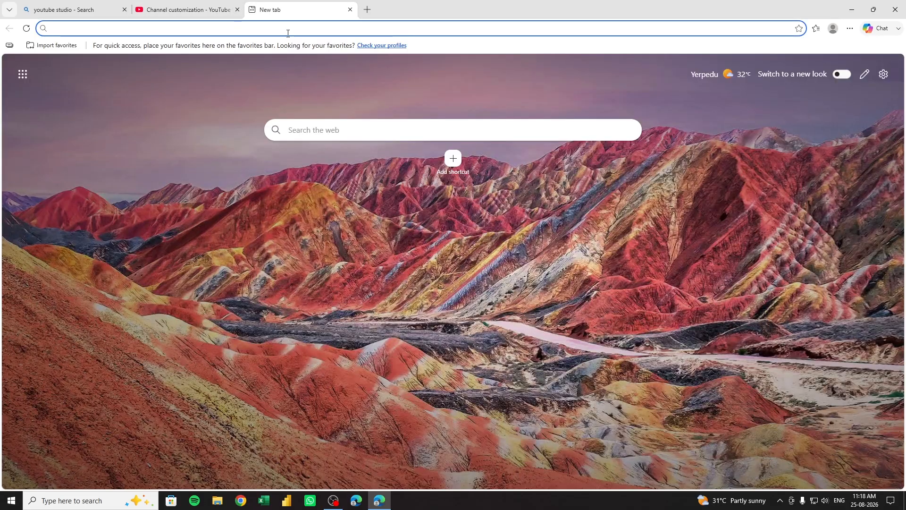
click(271, 27)
click(212, 250)
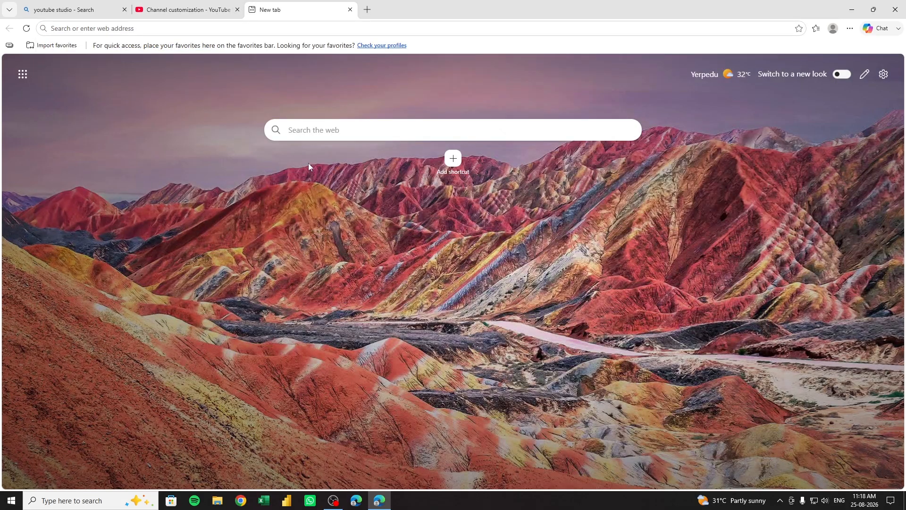
click(339, 135)
click(252, 27)
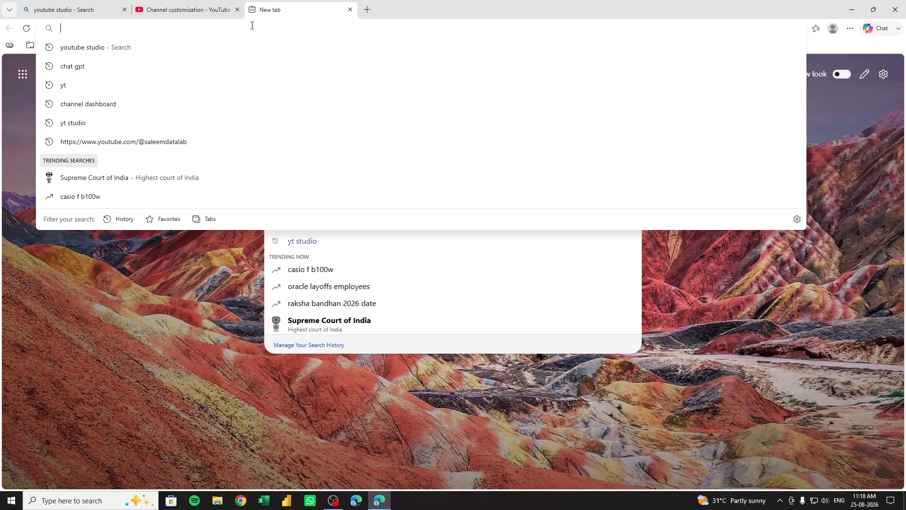
key(ctrl+v)
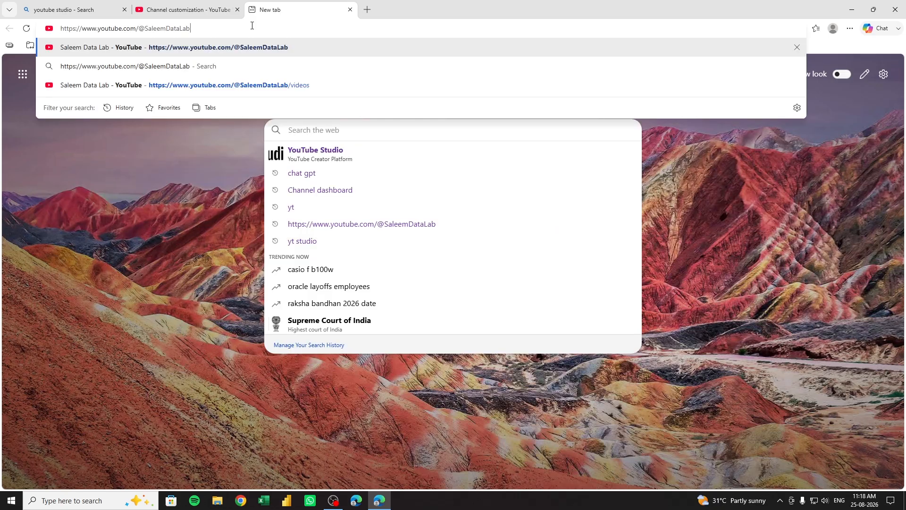
key(Return)
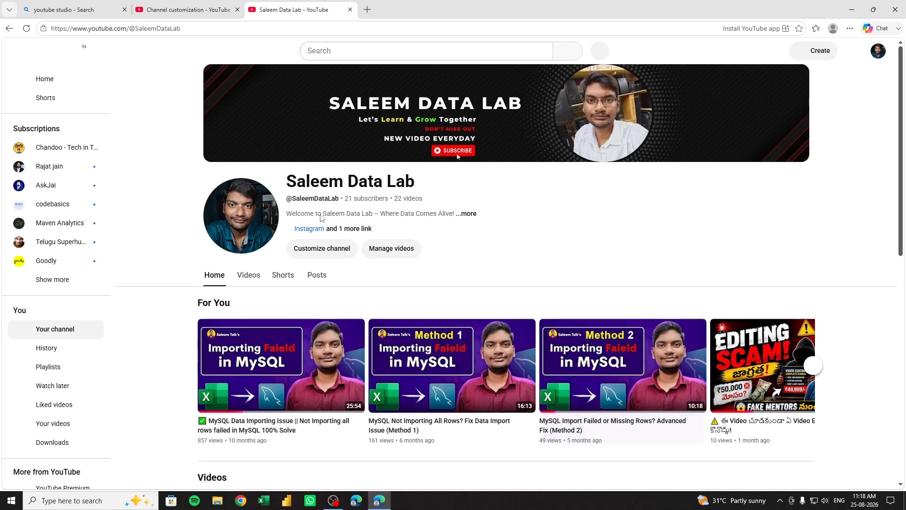
Search the web for the copied channel URL in a new tab and open the matching YouTube channel result
click(368, 10)
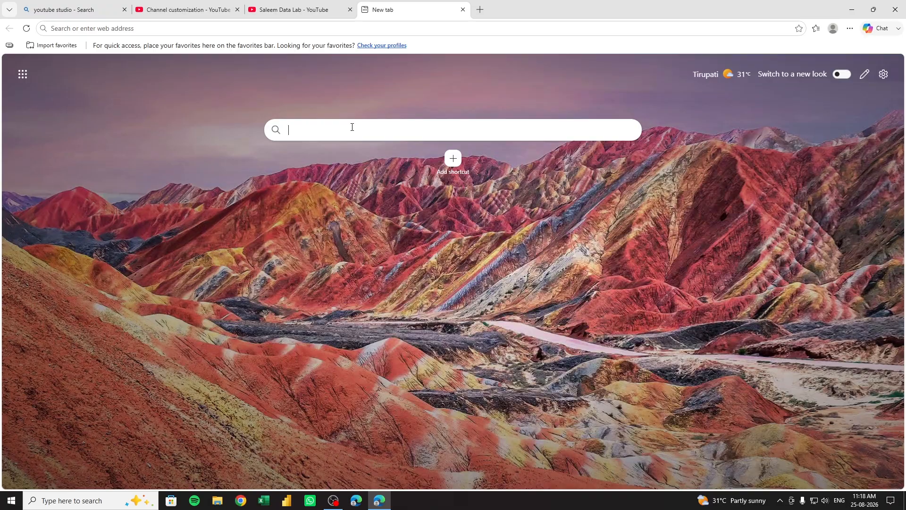
key(ctrl+v)
key(Return)
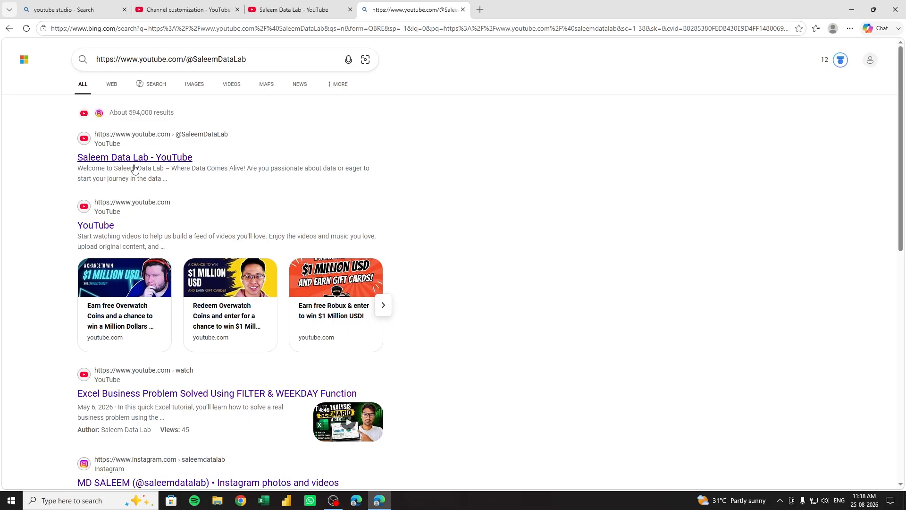
click(134, 165)
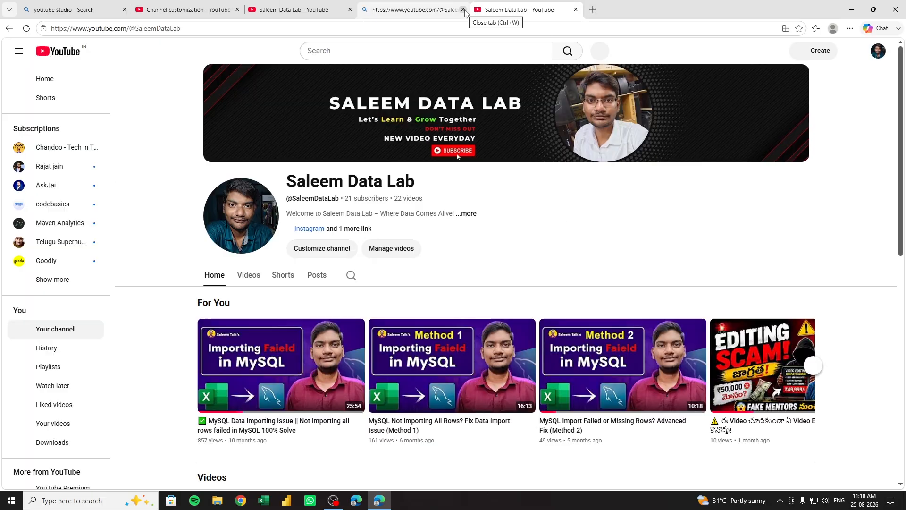
Close the URL search tab and both public channel tabs to return to the channel customization page
click(463, 9)
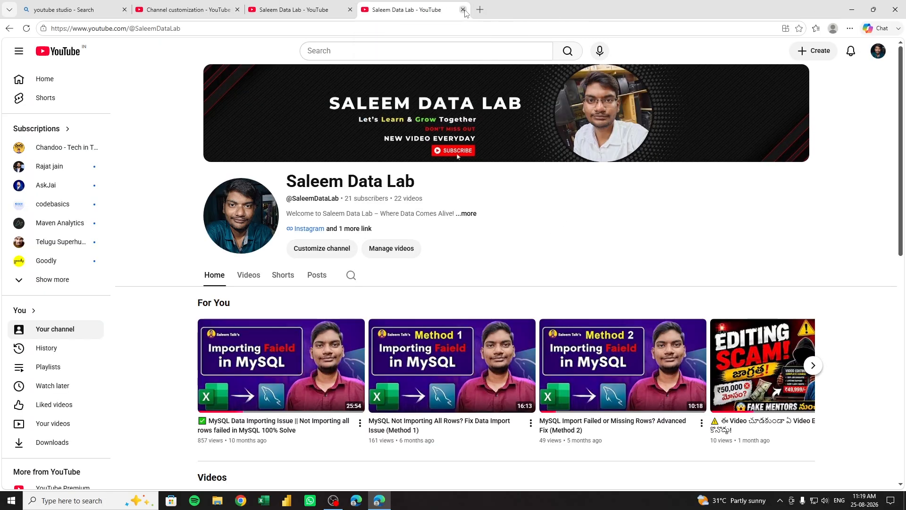
click(463, 9)
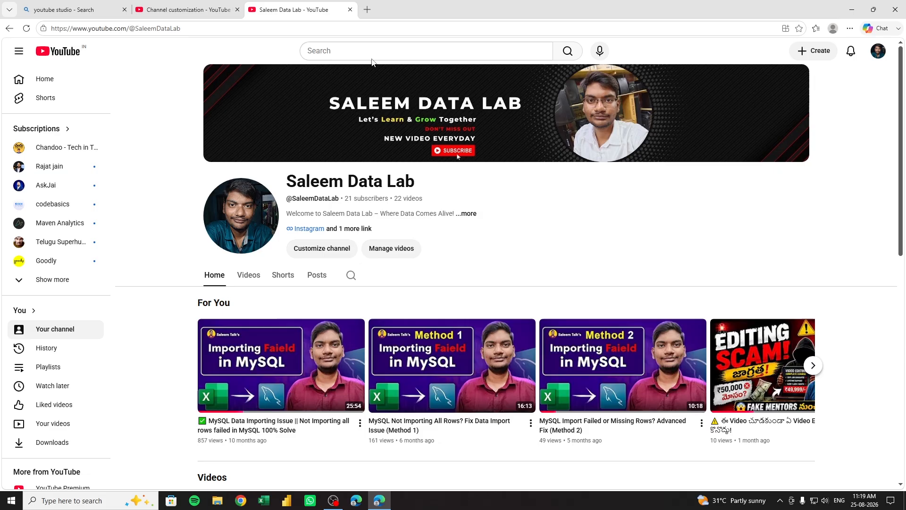
click(350, 9)
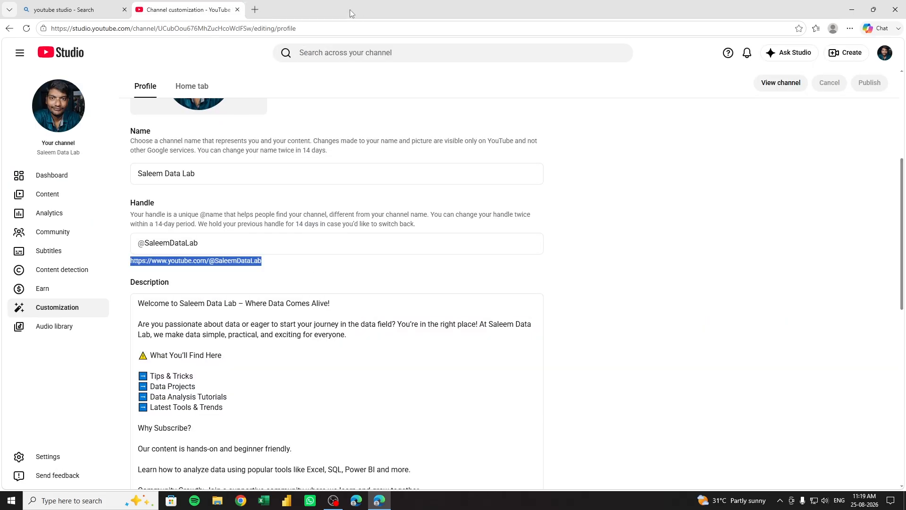
Review the handle explanation and the channel name in the Name field on the customization page
click(625, 228)
drag(170, 162, 197, 229)
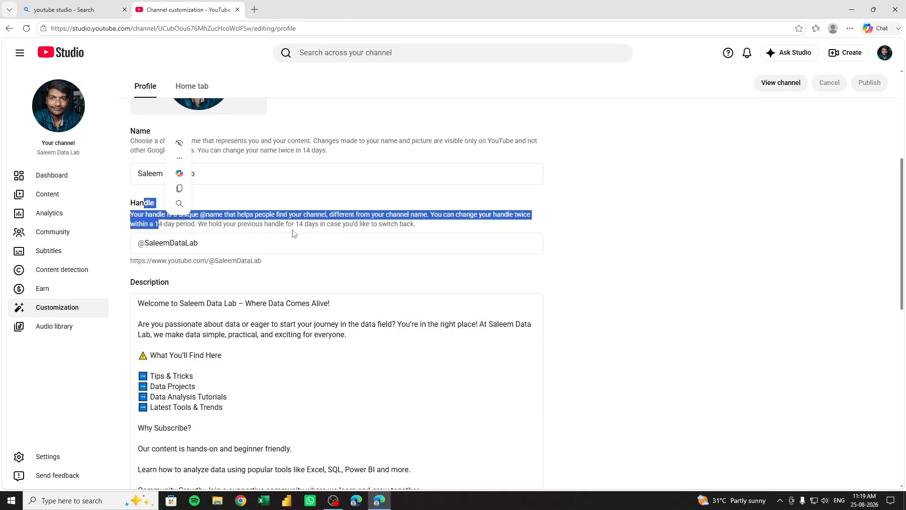
click(270, 234)
drag(195, 173, 136, 178)
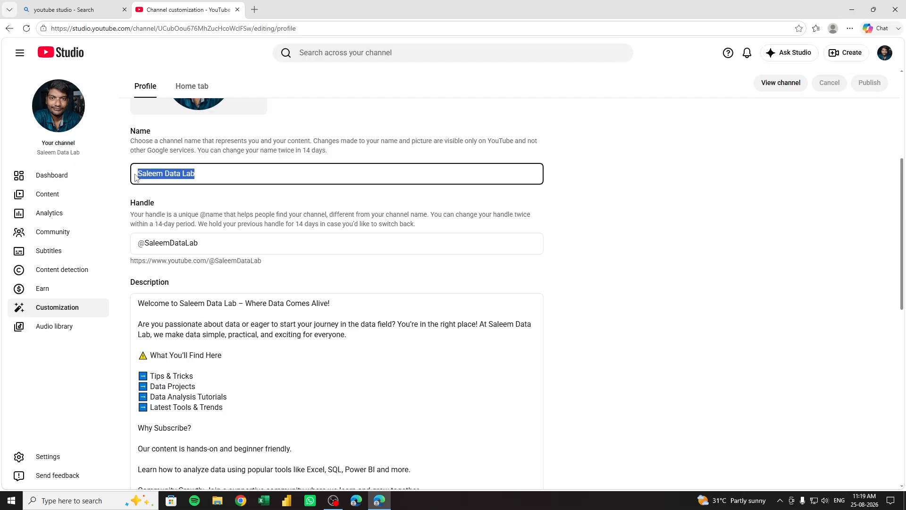
Highlight the full channel name in the Name field
click(206, 203)
drag(204, 175, 129, 178)
click(180, 190)
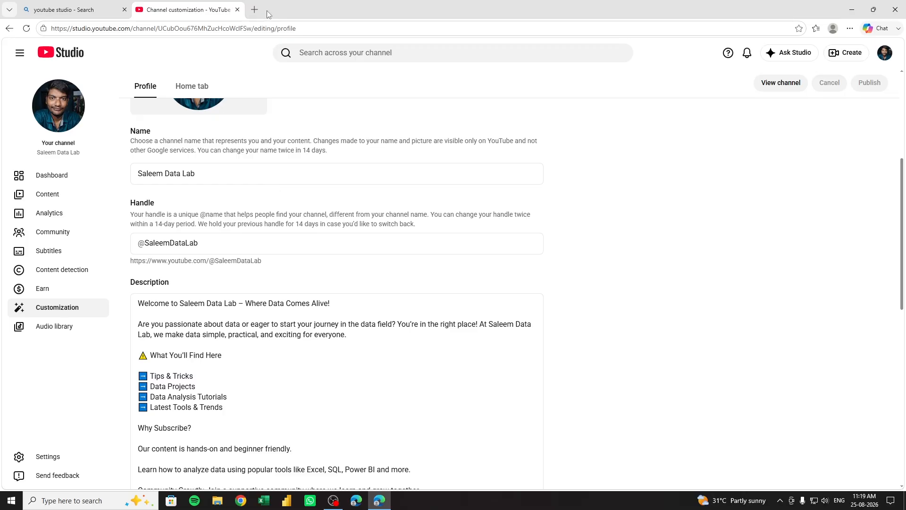
Open ChatGPT in a new tab and request name suggestions for a new yt channel on "Data analyst" that reference the creator's first name
click(254, 10)
click(358, 130)
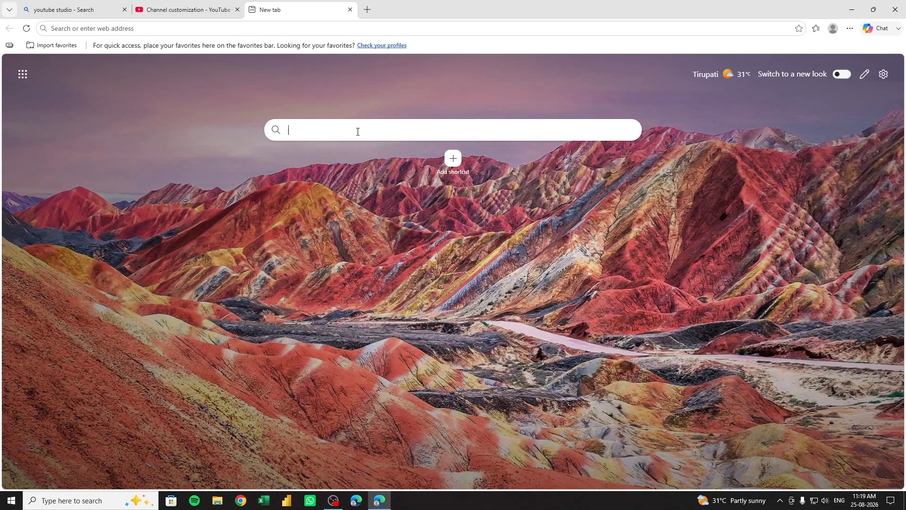
text(ch)
click(302, 150)
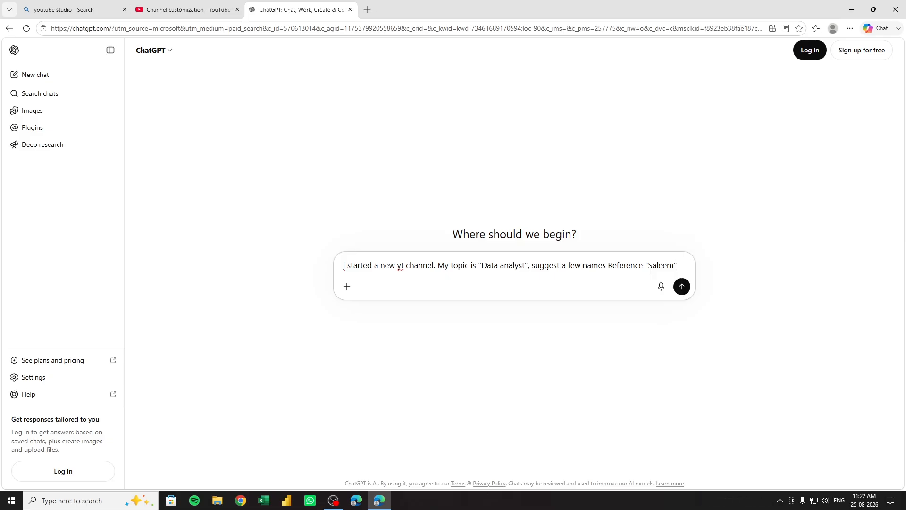
key(Return)
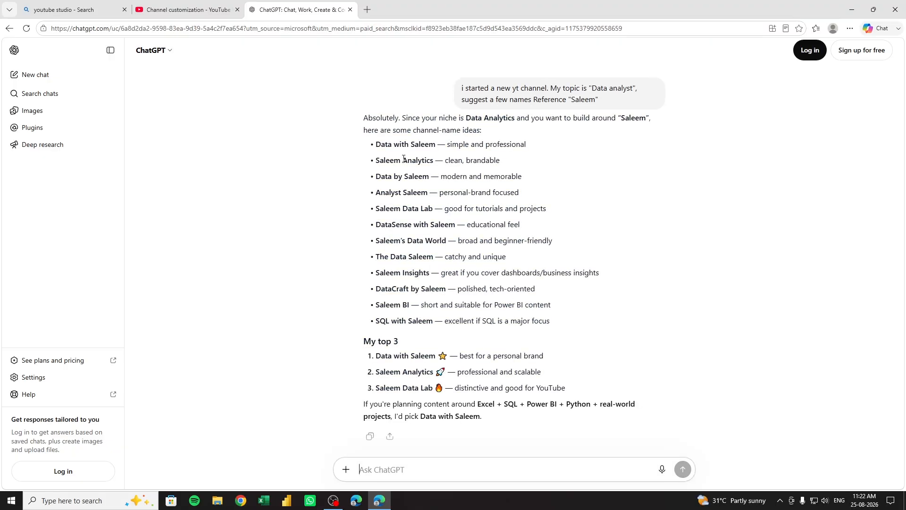
Review the channel-name ideas in ChatGPT's reply, focusing on the first suggestion and the "Data Lab" one
drag(411, 144, 435, 146)
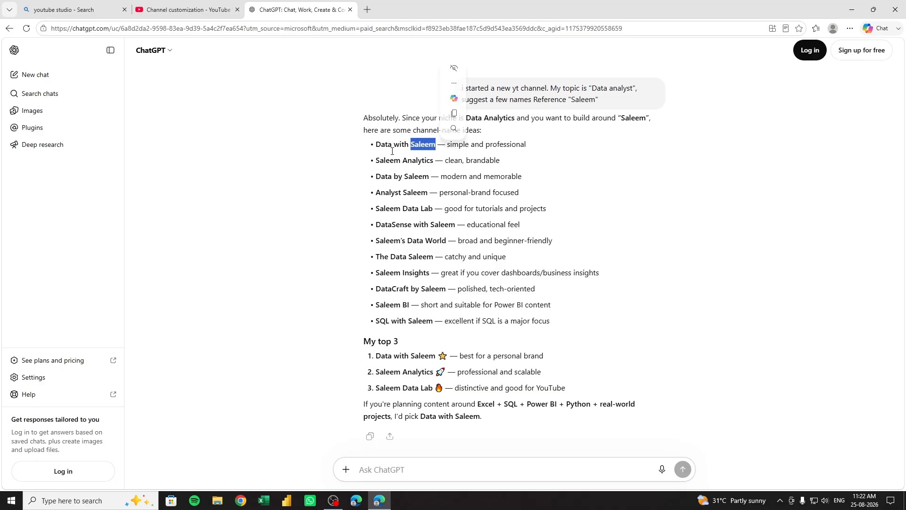
click(411, 154)
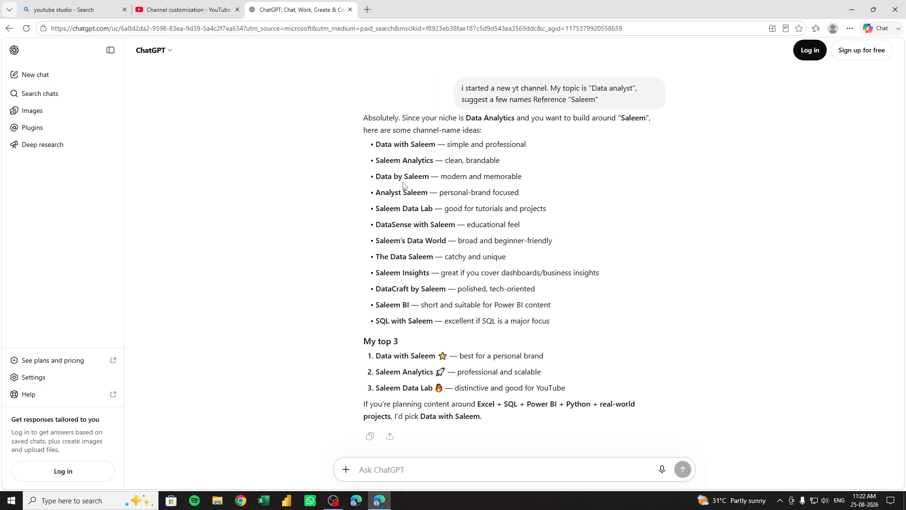
drag(376, 211, 547, 211)
click(442, 210)
click(546, 210)
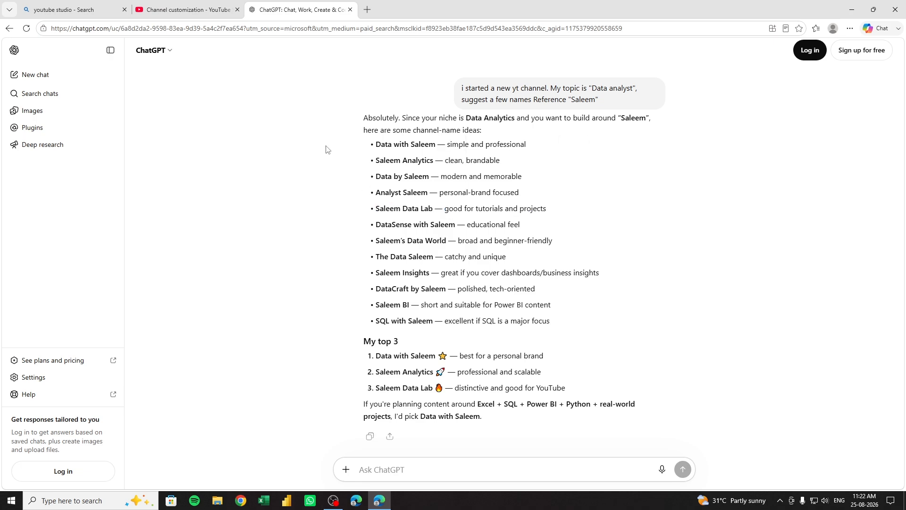
click(146, 9)
key(ctrl+Tab)
scroll(525, 258, down, 2)
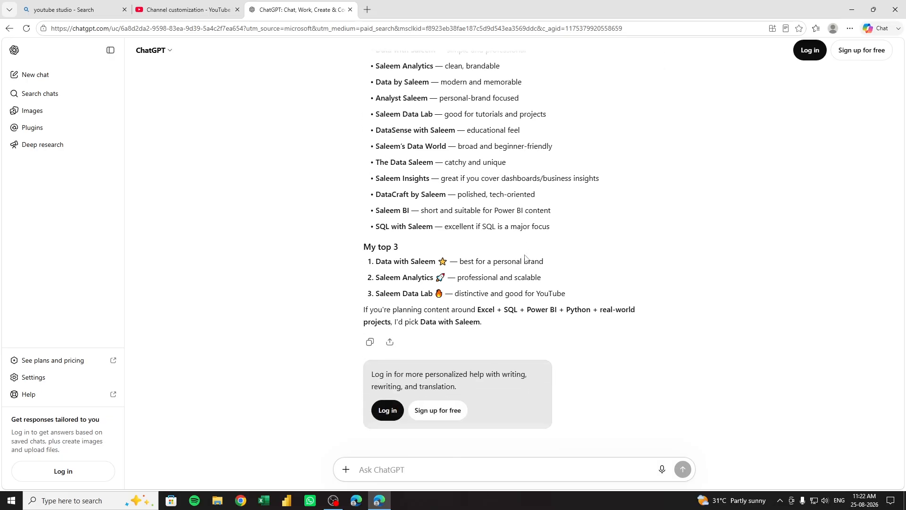
scroll(525, 259, up, 2)
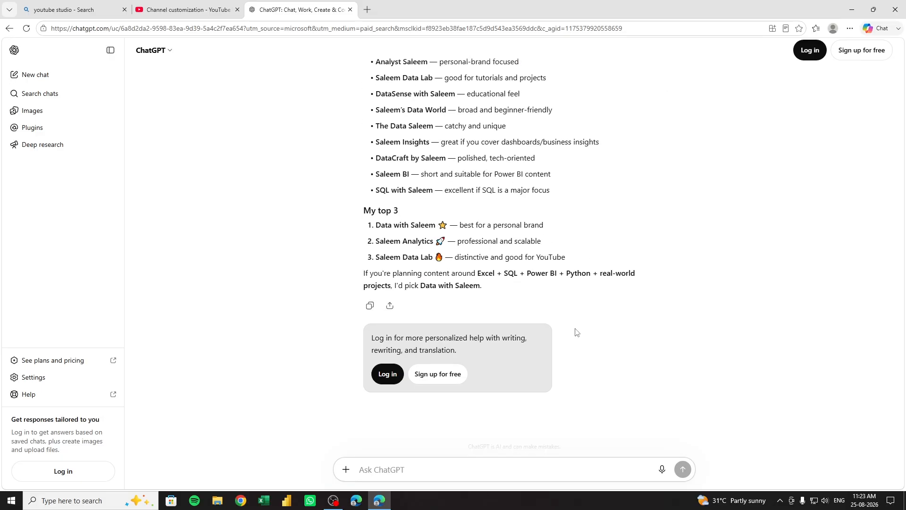
scroll(575, 332, up, 2)
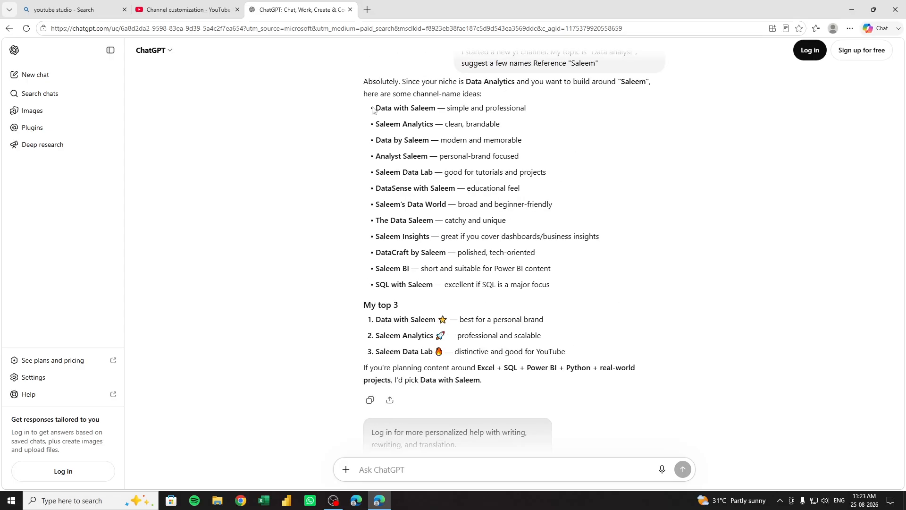
Highlight the whole list of suggested channel names and each of the names under "My top 3"
drag(376, 108, 574, 295)
click(577, 319)
drag(364, 306, 437, 320)
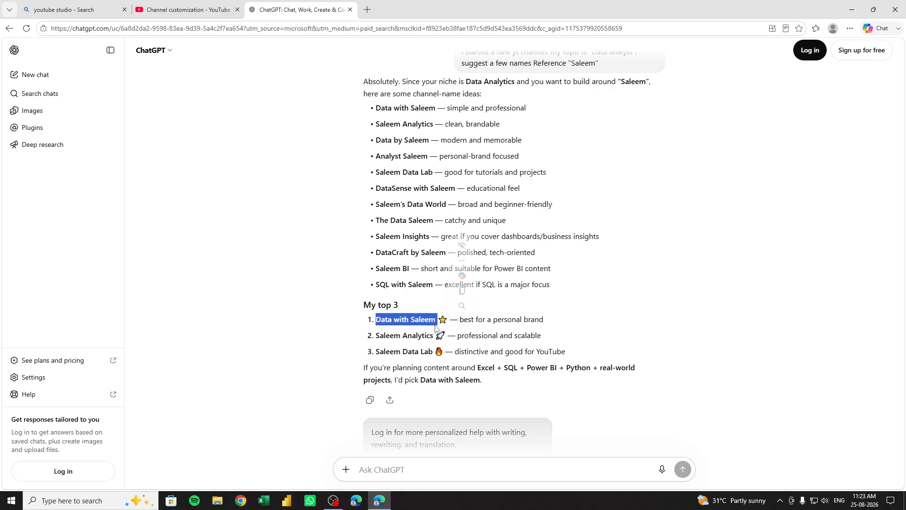
drag(377, 336, 434, 336)
drag(376, 352, 433, 354)
click(448, 353)
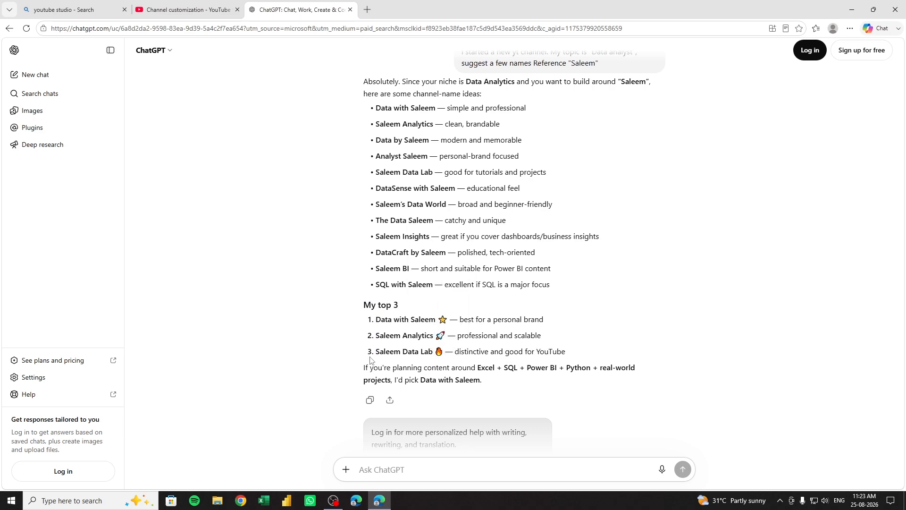
Examine the third top pick and the content topics named in the reply's closing recommendation
scroll(587, 360, down, 2)
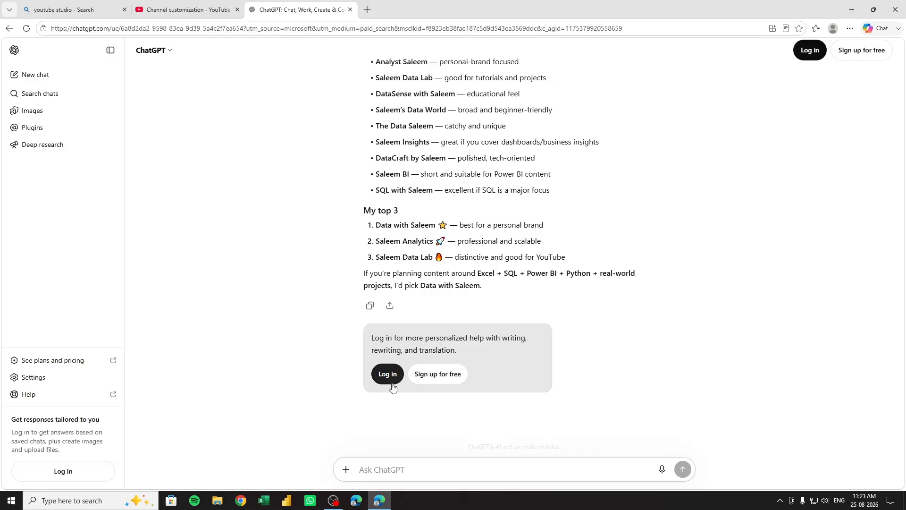
scroll(392, 385, up, 3)
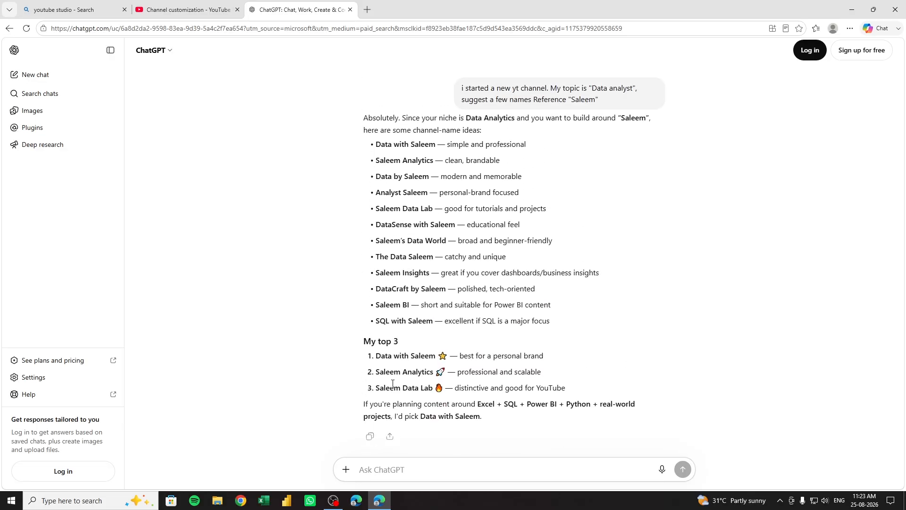
drag(376, 388, 435, 387)
click(435, 388)
scroll(399, 319, down, 3)
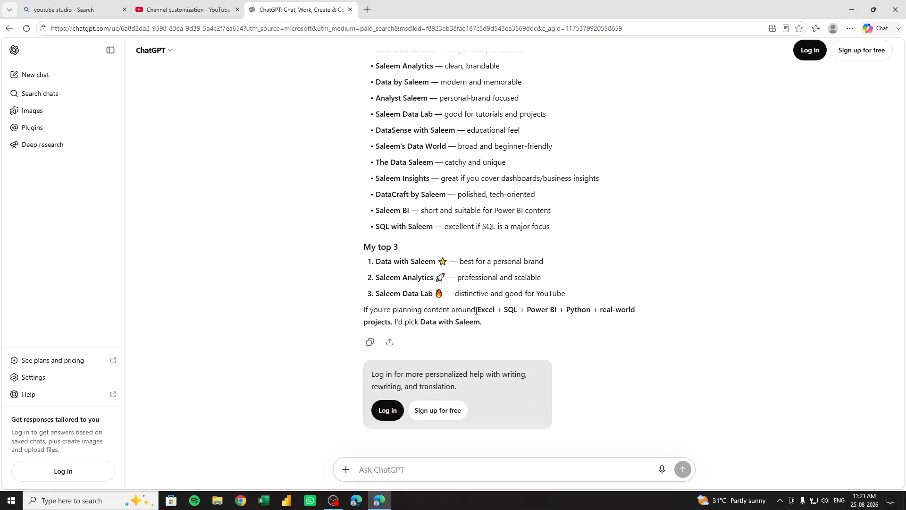
drag(476, 311, 641, 307)
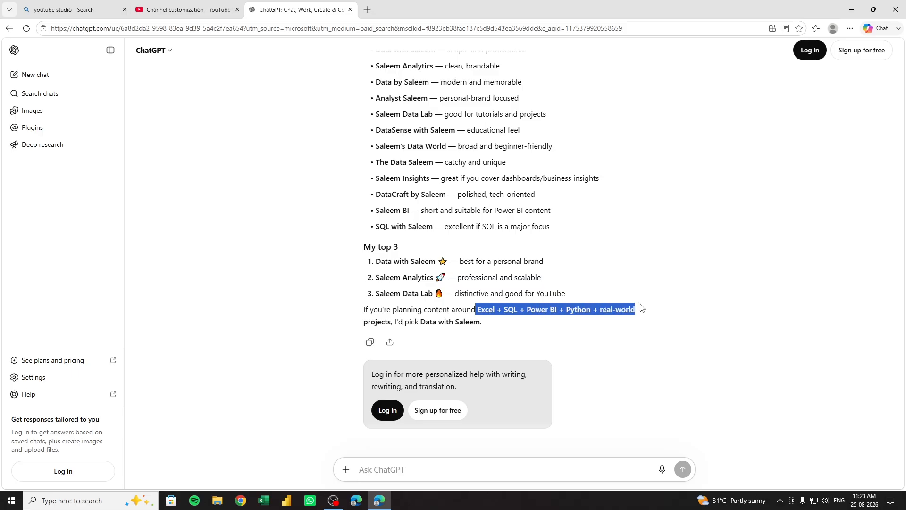
click(682, 371)
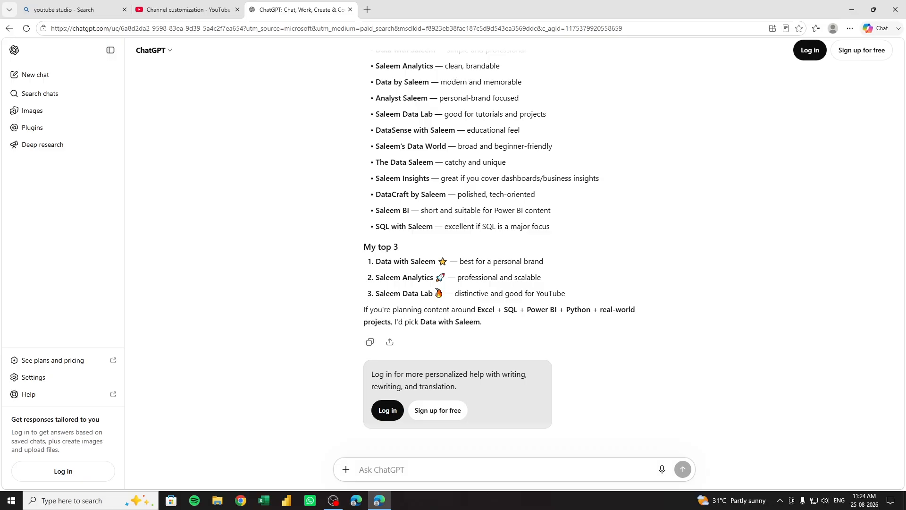
Switch back to the YouTube Studio customization page and compare the Handle field with the Name field
key(ctrl+shift+Tab)
click(204, 242)
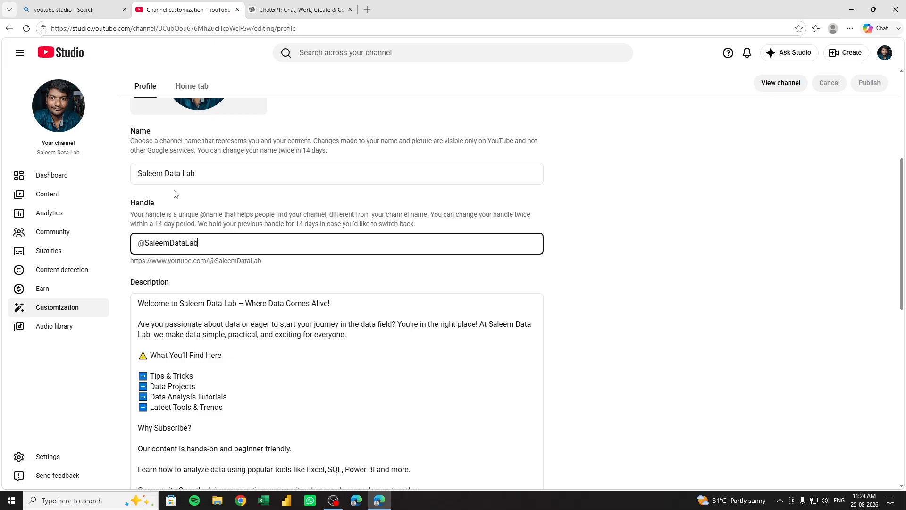
click(164, 174)
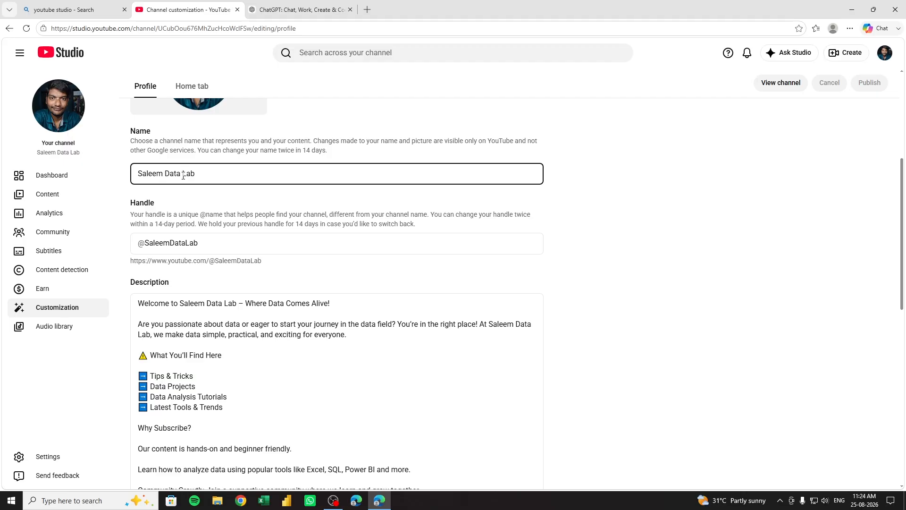
Try the channel name with spaces between its words as the handle and read the notice below the field
click(186, 244)
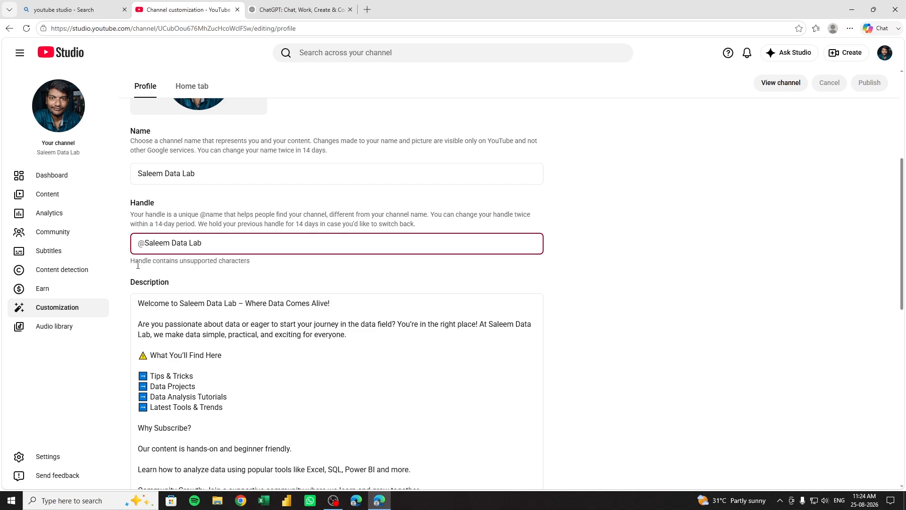
drag(134, 261, 251, 263)
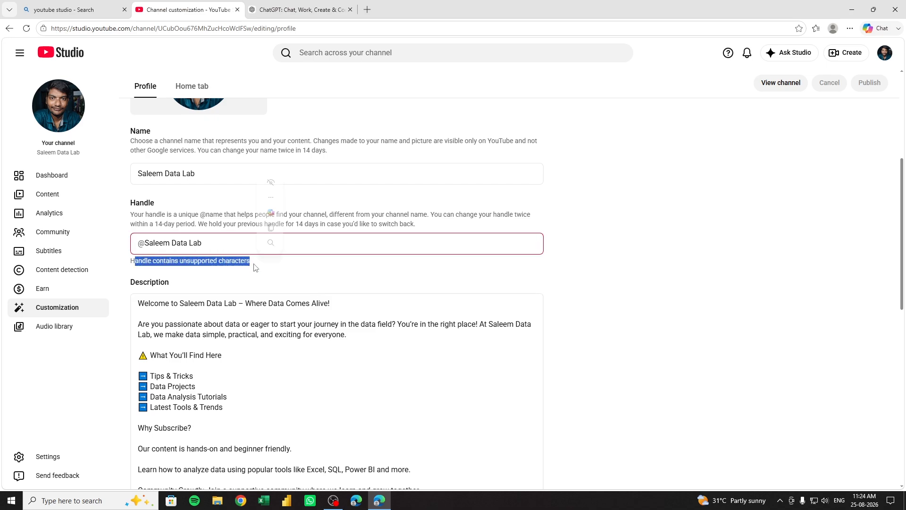
click(269, 272)
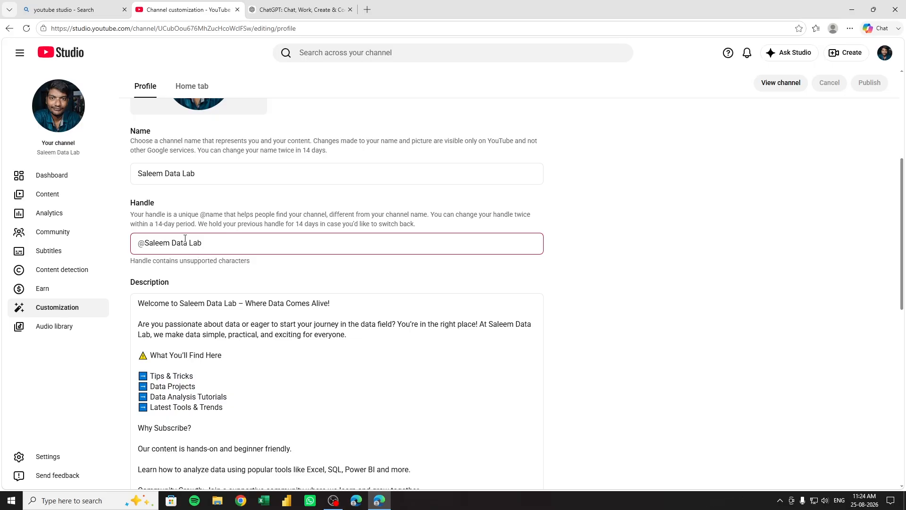
Remove both spaces from the handle
click(203, 249)
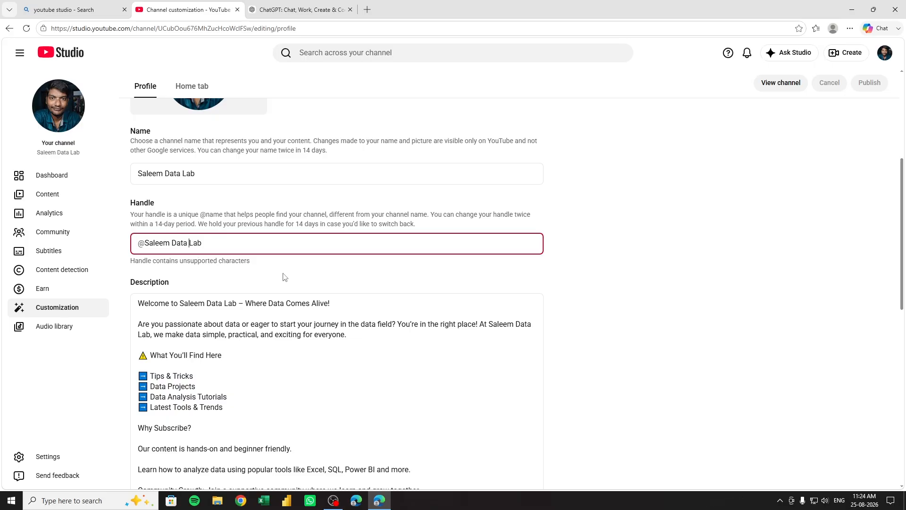
key(BackSpace)
click(172, 244)
key(BackSpace)
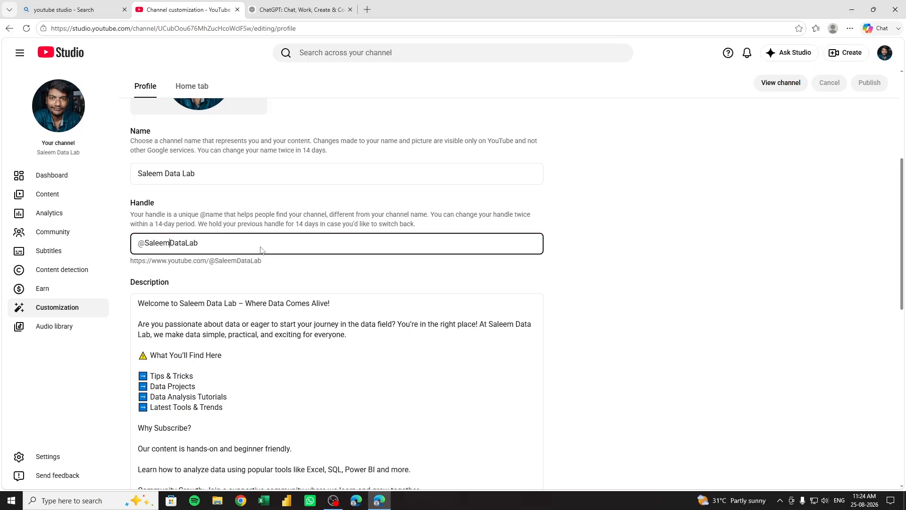
Shorten the handle to the creator's first name only and check its availability
click(260, 244)
drag(209, 246, 170, 246)
key(BackSpace)
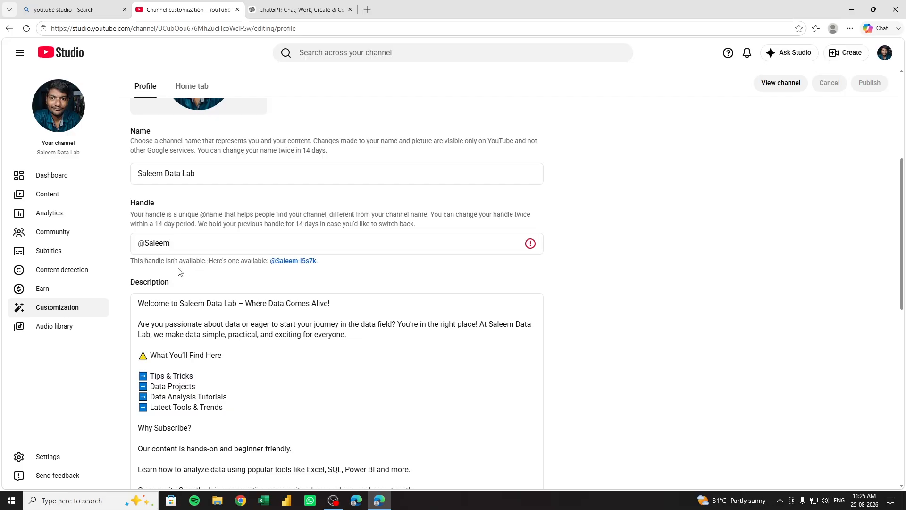
mouse_move(528, 247)
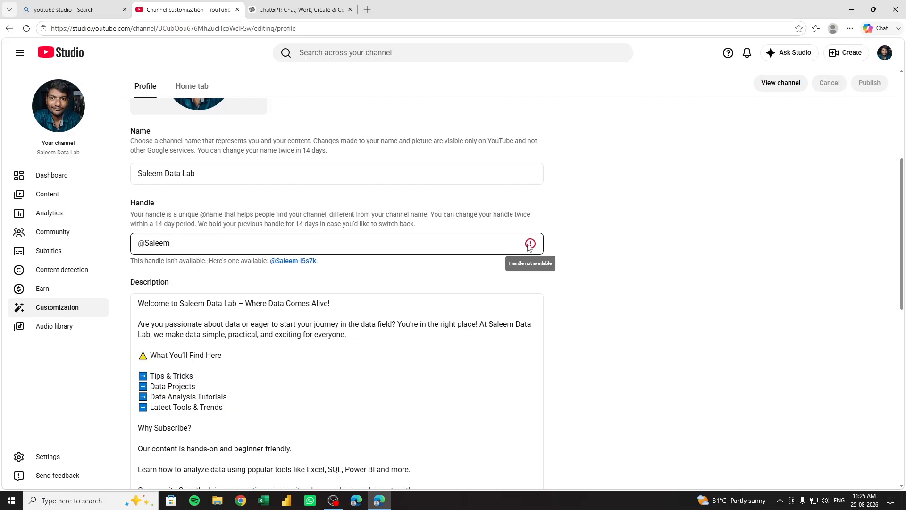
click(321, 268)
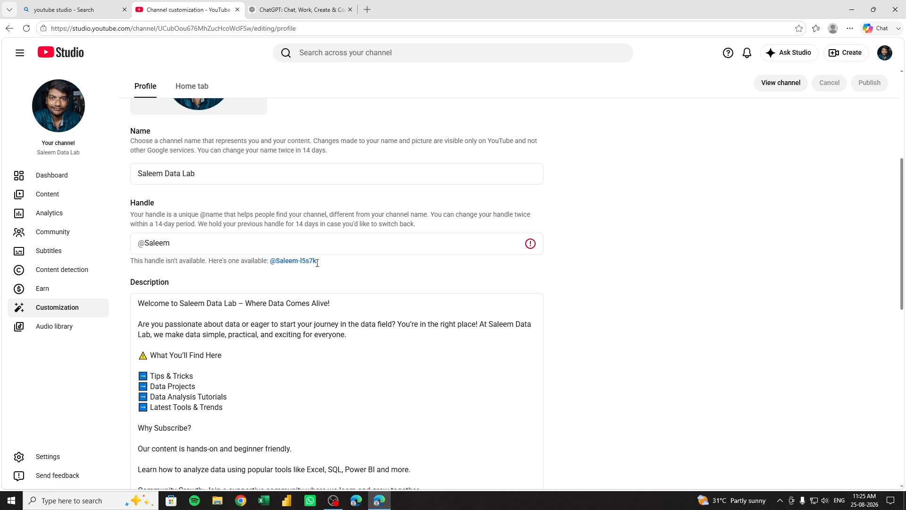
Try adding 7 after the first name in the handle and remove it again
click(213, 250)
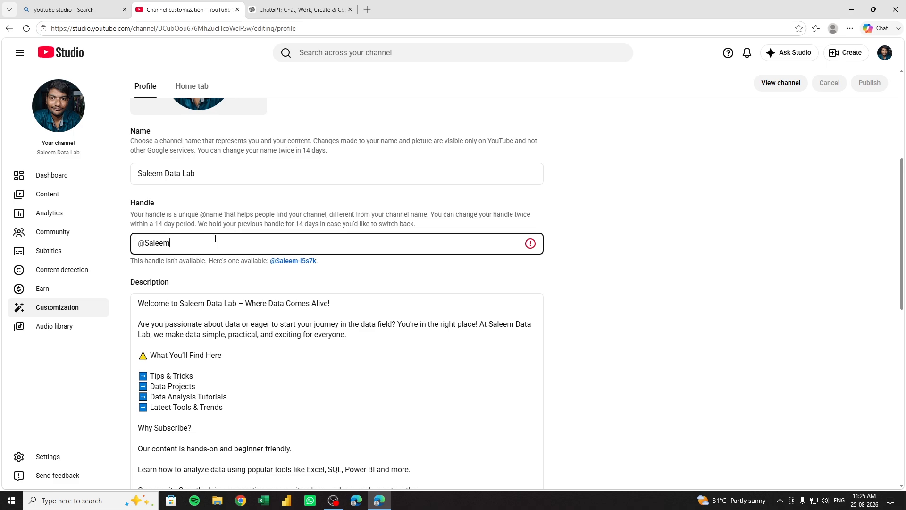
text(7)
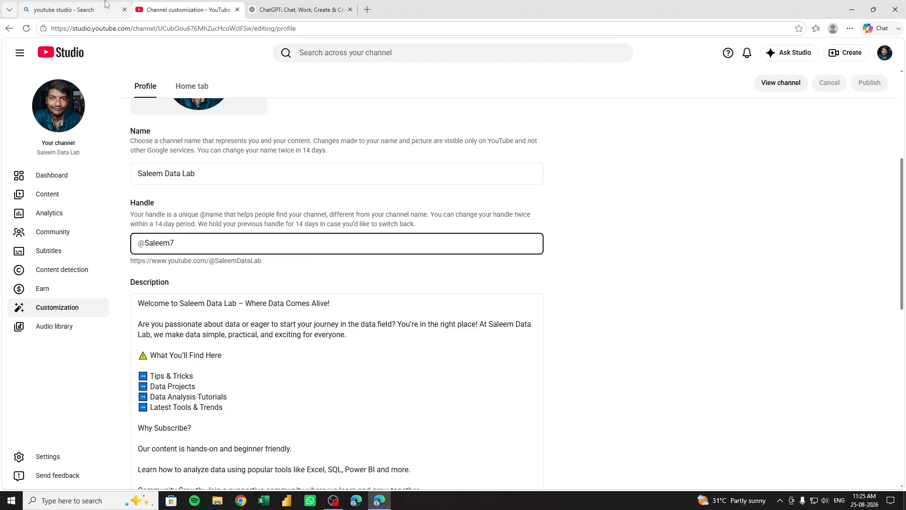
mouse_move(106, 4)
key(BackSpace)
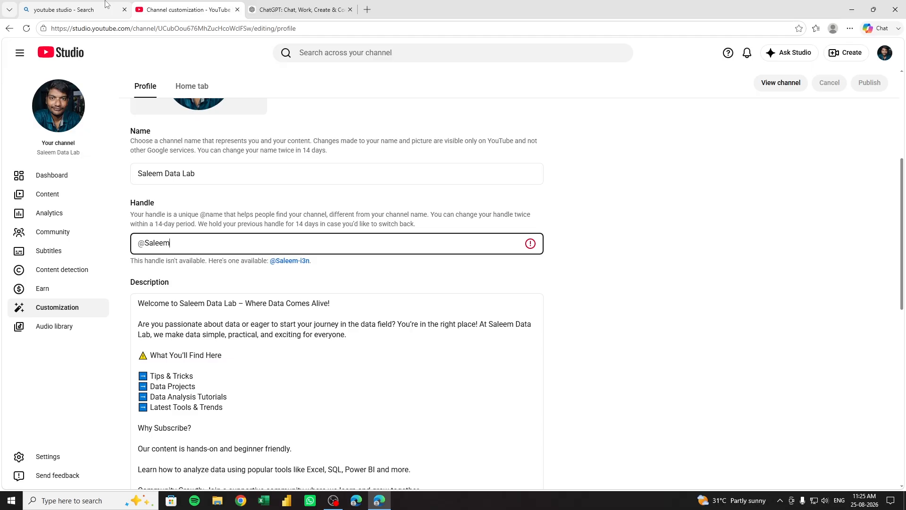
Try the endings "data" and "data7" after the first name in the handle and clear them again
text(data)
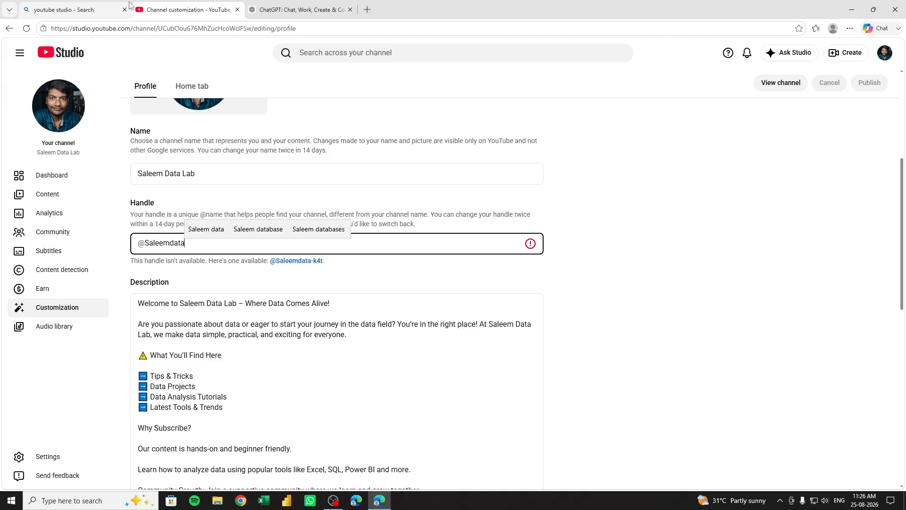
text(7)
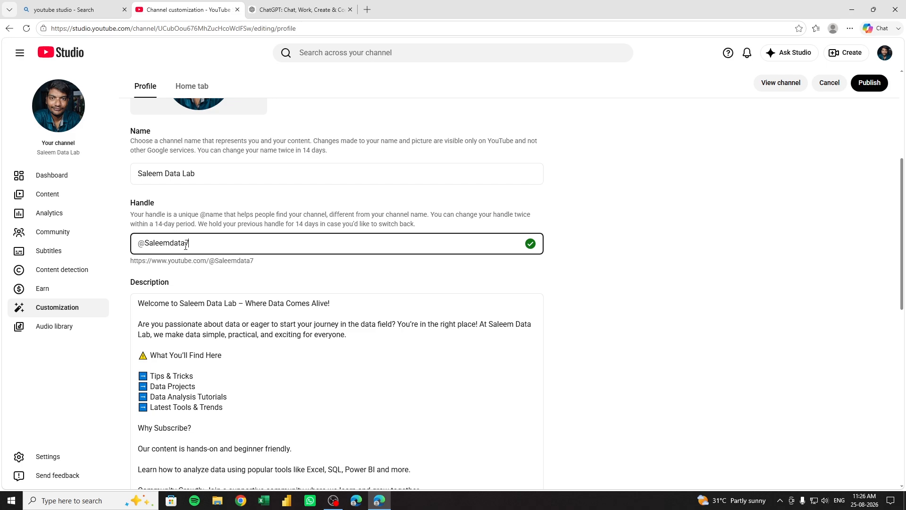
key(BackSpace)
drag(212, 246, 173, 246)
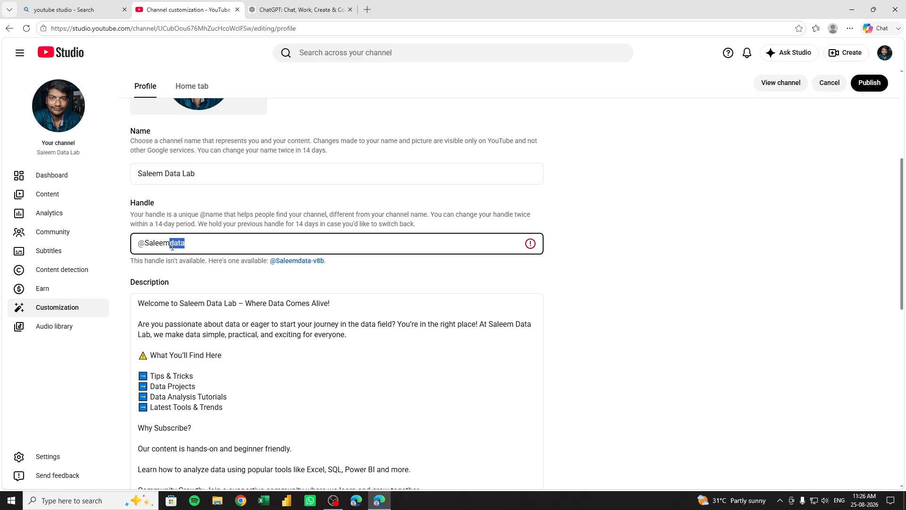
key(BackSpace)
Complete the handle by adding "DataLab" after the creator's first name and check its availability
drag(194, 179, 168, 186)
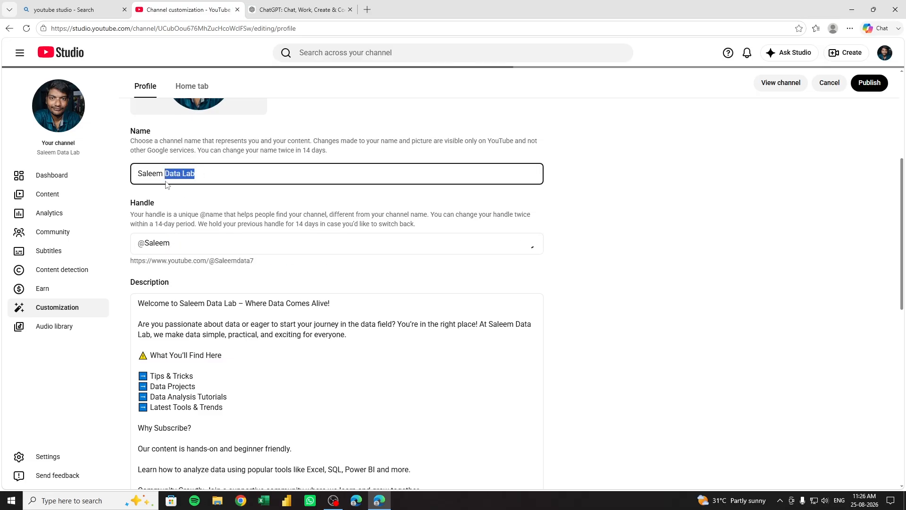
click(176, 244)
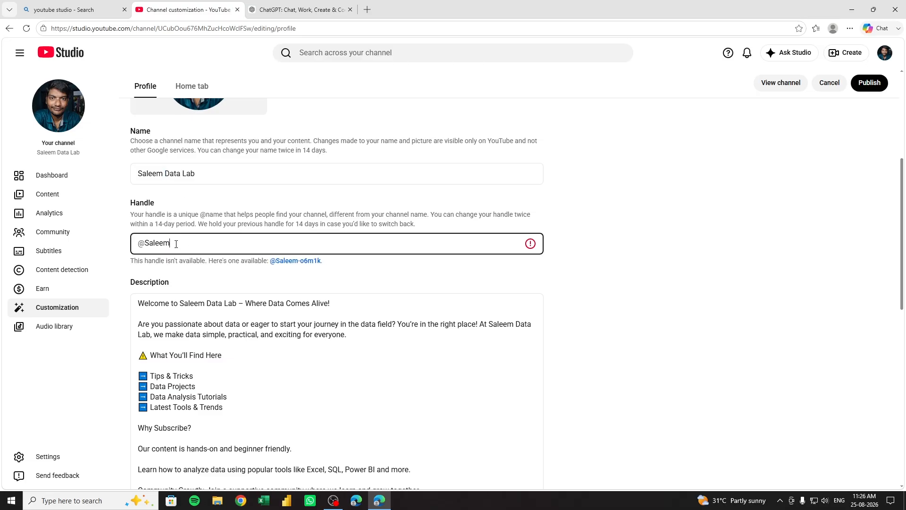
text(DataLab)
click(311, 275)
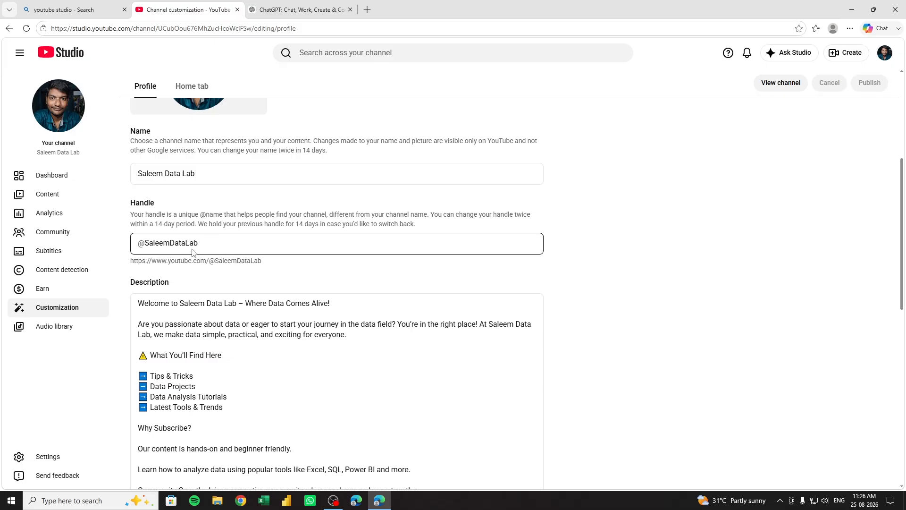
Review the channel name and the profile picture size and format guidelines
scroll(192, 253, up, 2)
drag(213, 258, 130, 260)
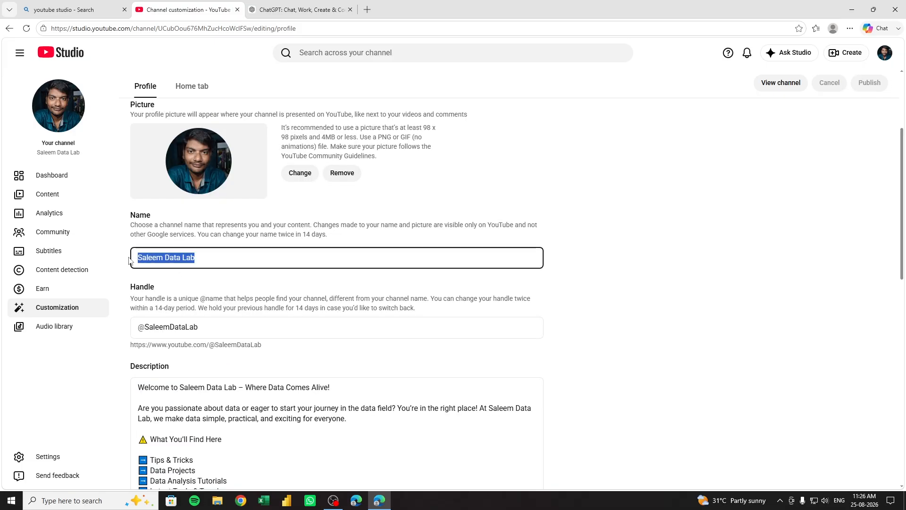
click(190, 275)
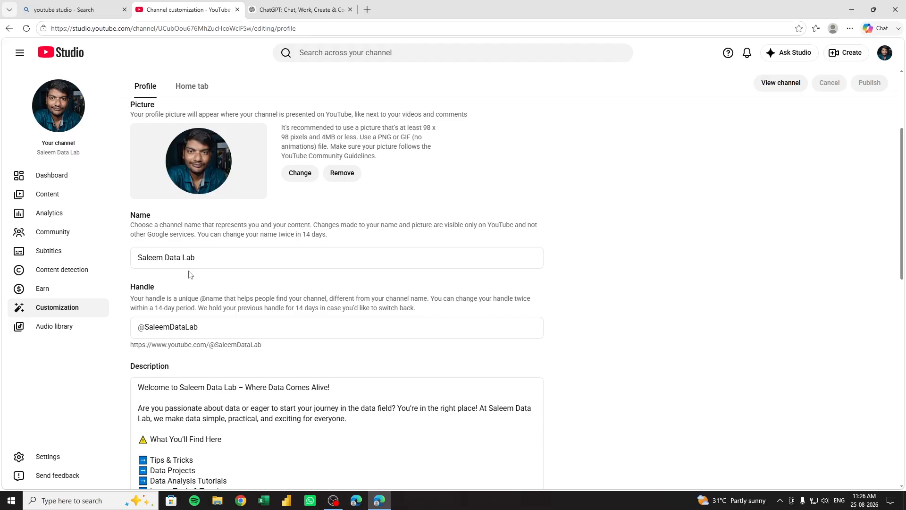
scroll(220, 332, up, 3)
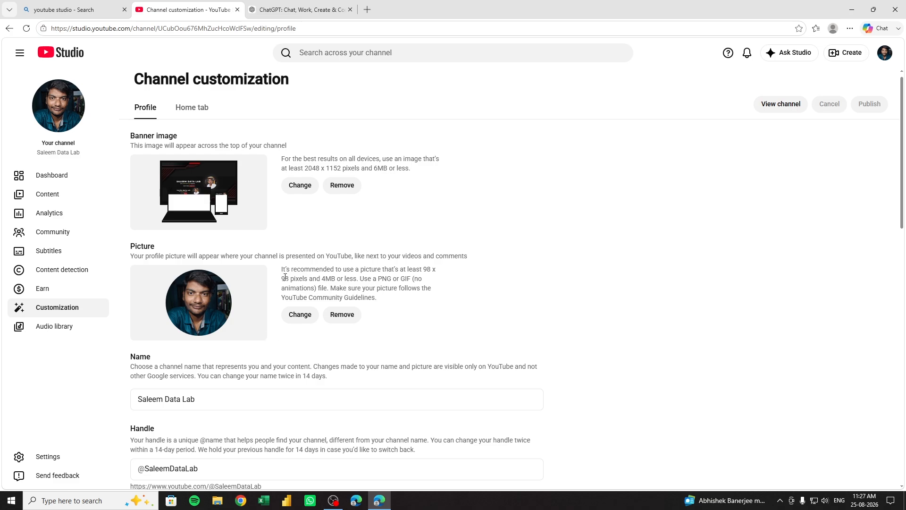
drag(422, 270, 338, 279)
click(359, 258)
View the public channel page in a new browser tab and return to the channel customization page
right_click(762, 108)
click(771, 105)
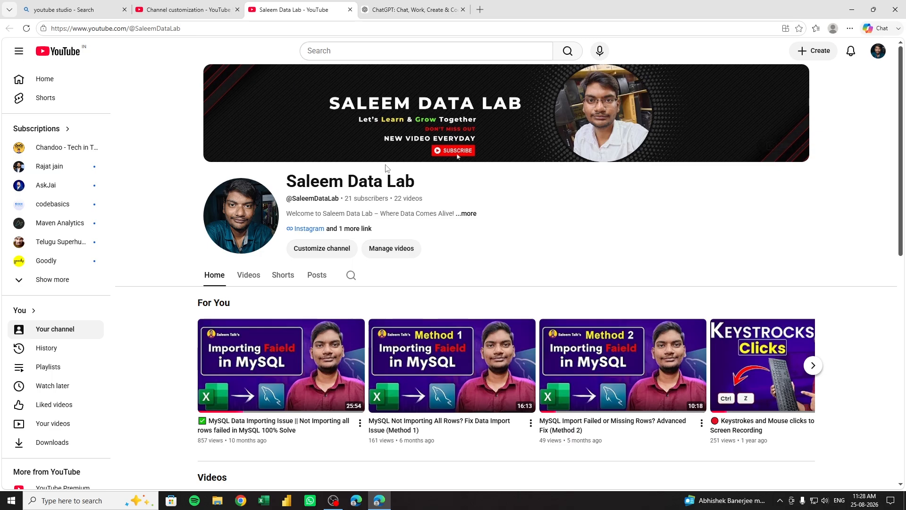
key(ctrl+shift+Tab)
Examine the recommended pixel dimensions for the channel's banner image
scroll(492, 277, down, 3)
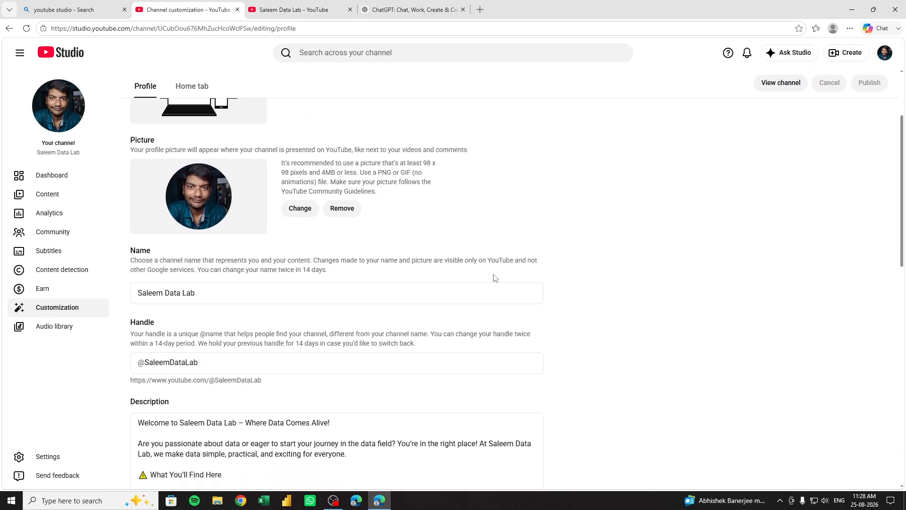
scroll(492, 277, down, 1)
scroll(493, 277, up, 5)
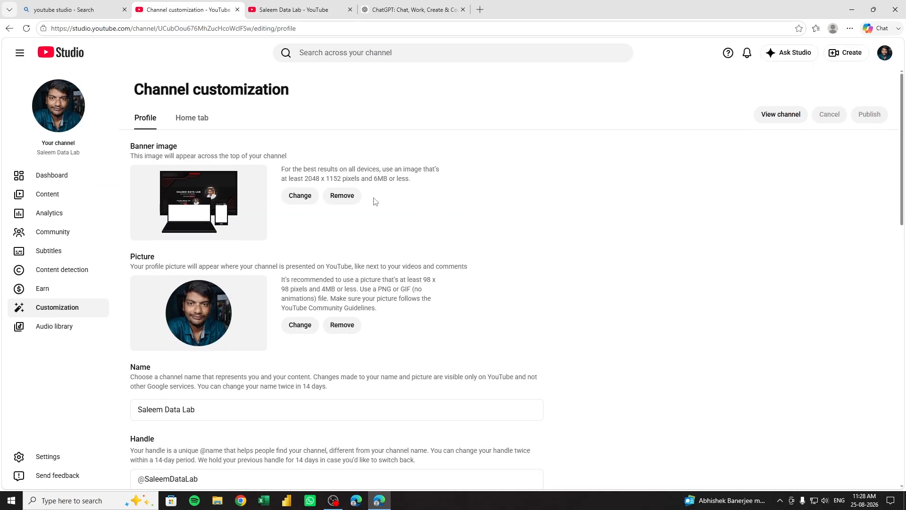
drag(305, 176, 341, 177)
click(516, 250)
drag(305, 178, 342, 179)
click(469, 255)
Examine the complete channel description text from the welcome line to the subscribe line
scroll(280, 188, down, 8)
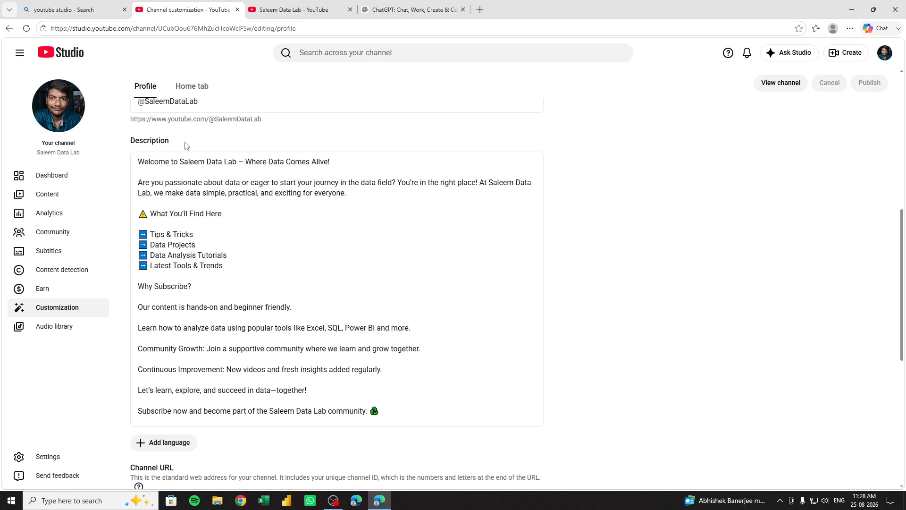
scroll(197, 147, down, 1)
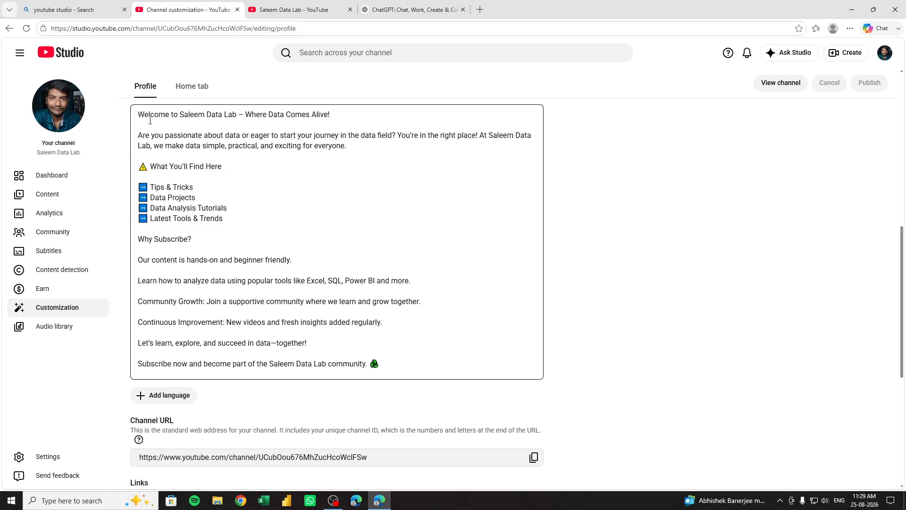
drag(137, 116, 394, 368)
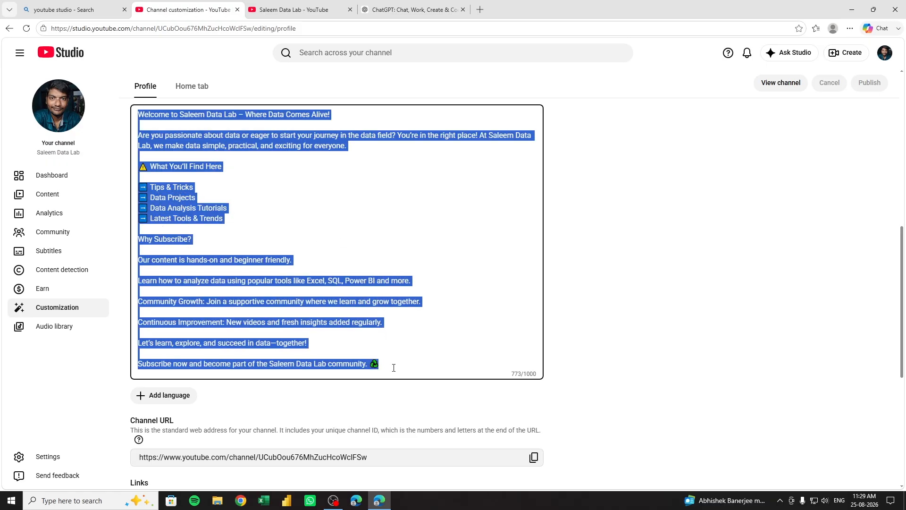
click(394, 367)
Switch to ChatGPT and draft a prompt with the third top-pick channel name in quotes followed by "and create a about section"
click(449, 6)
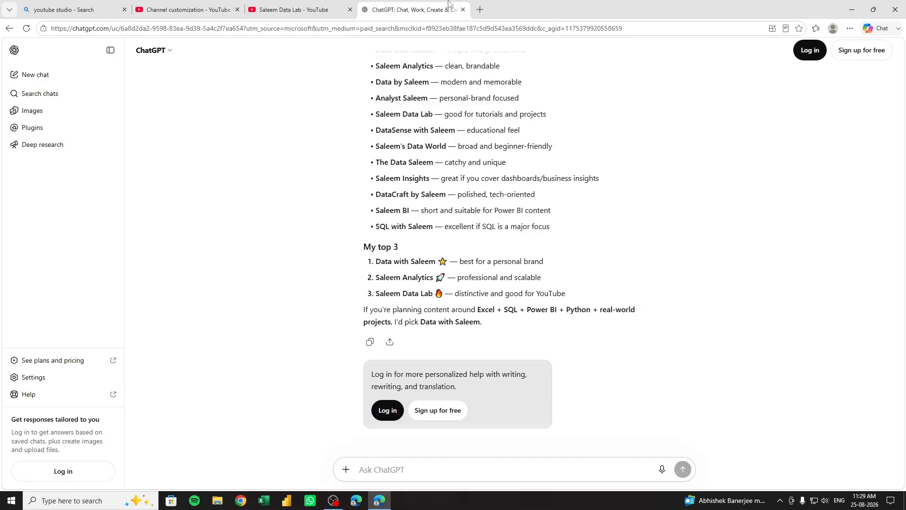
scroll(481, 255, down, 1)
drag(376, 257, 435, 260)
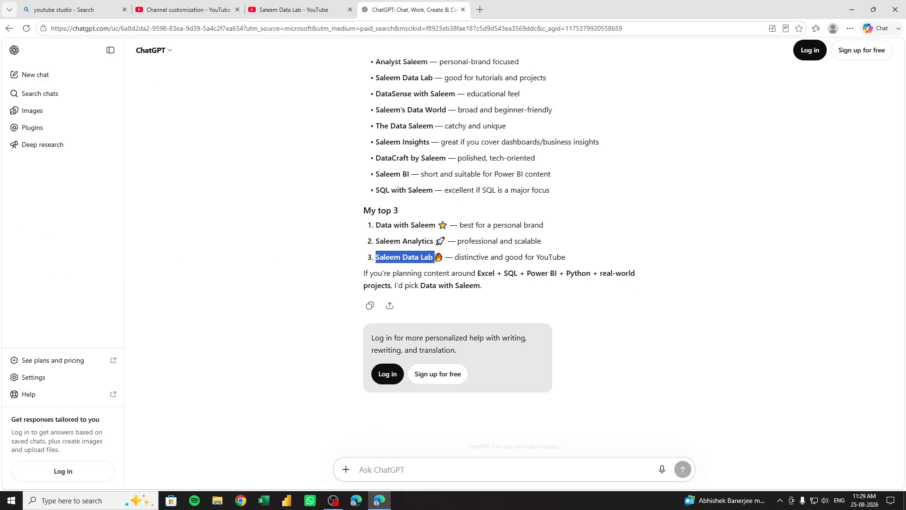
key(ctrl+c)
click(397, 469)
key(ctrl+v)
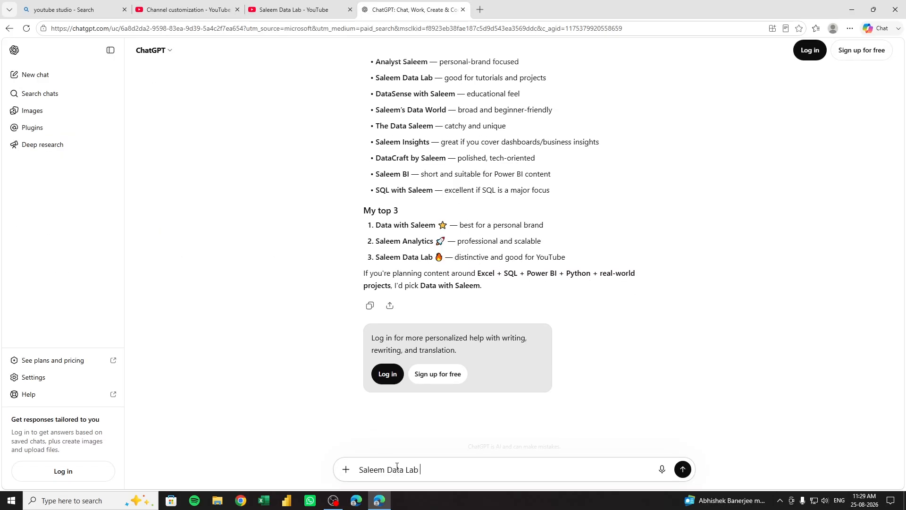
text(and create a about section)
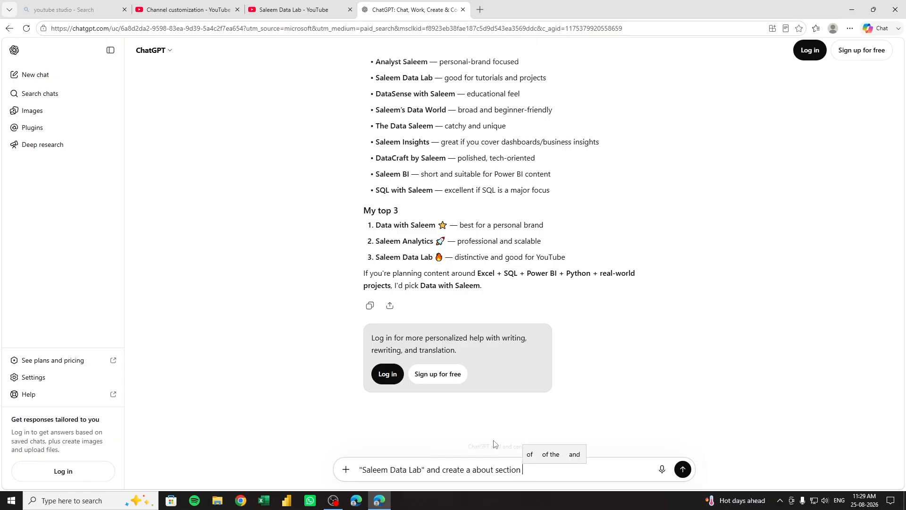
Check the existing description in YouTube Studio and send the drafted About section prompt to ChatGPT
click(311, 14)
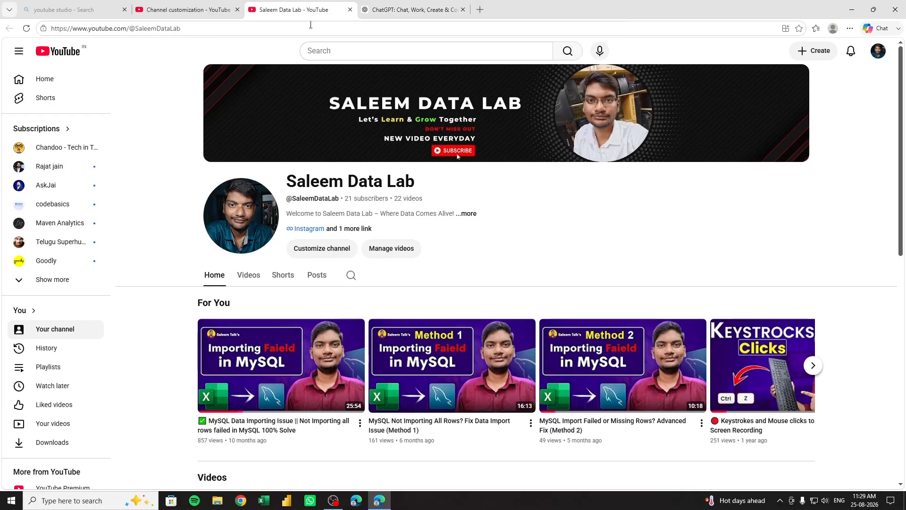
click(186, 10)
scroll(242, 182, down, 1)
scroll(270, 244, up, 1)
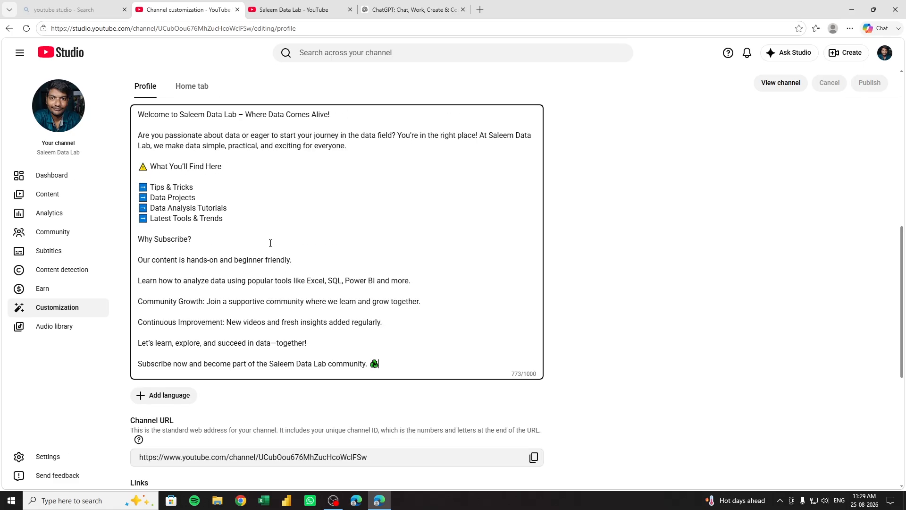
click(411, 9)
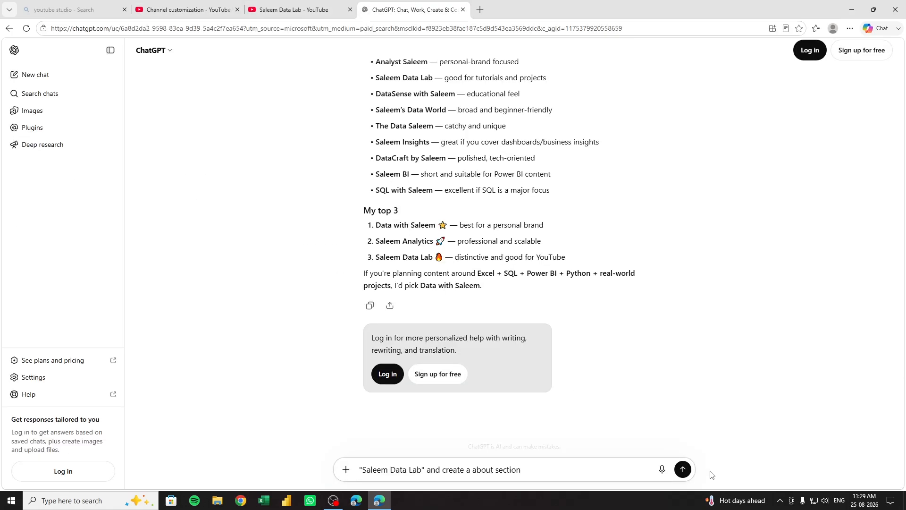
click(683, 469)
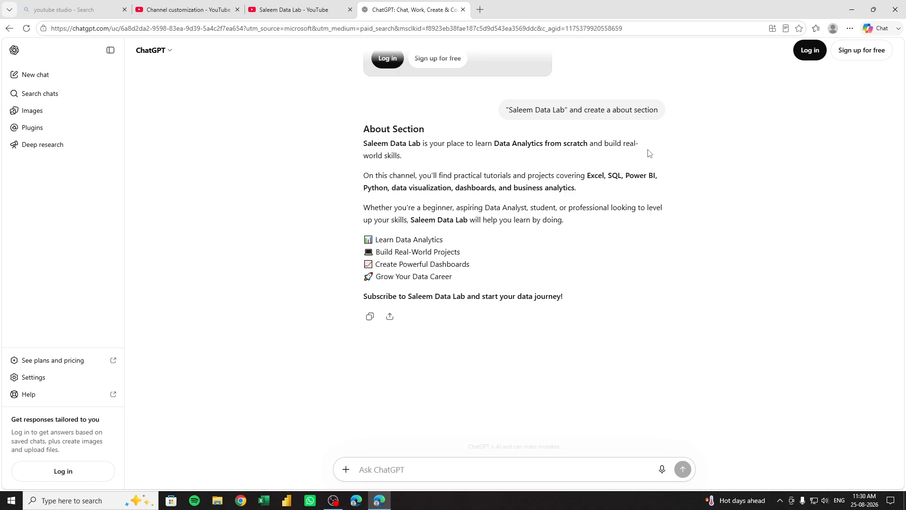
Review the ChatGPT conversation from the first name request and highlight the generated About section text
scroll(527, 346, up, 4)
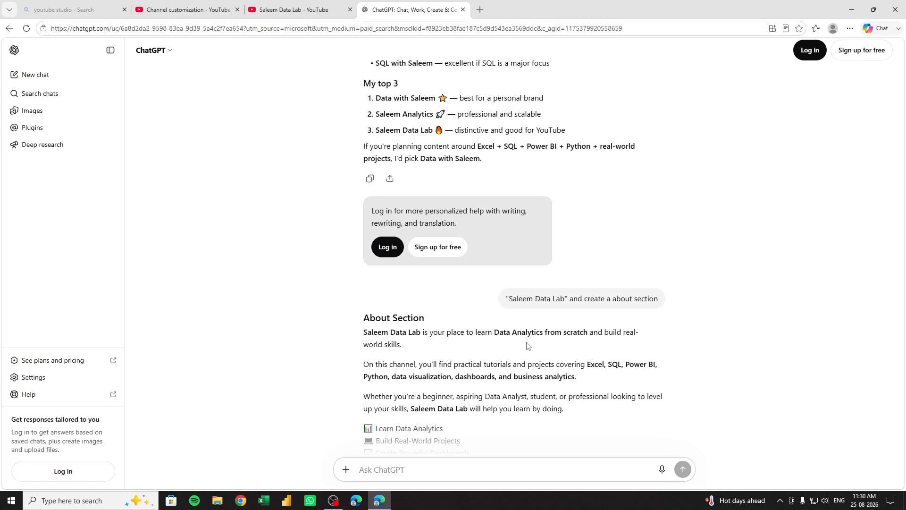
scroll(527, 346, up, 5)
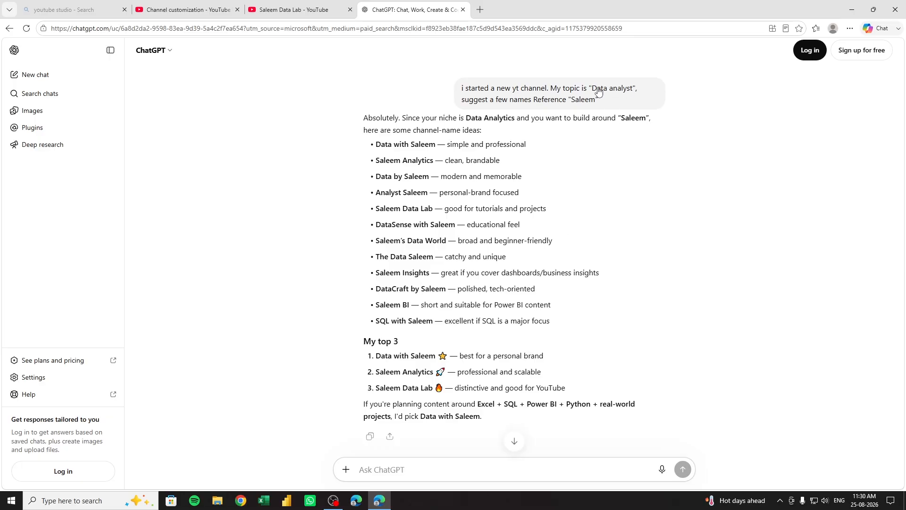
scroll(585, 209, down, 8)
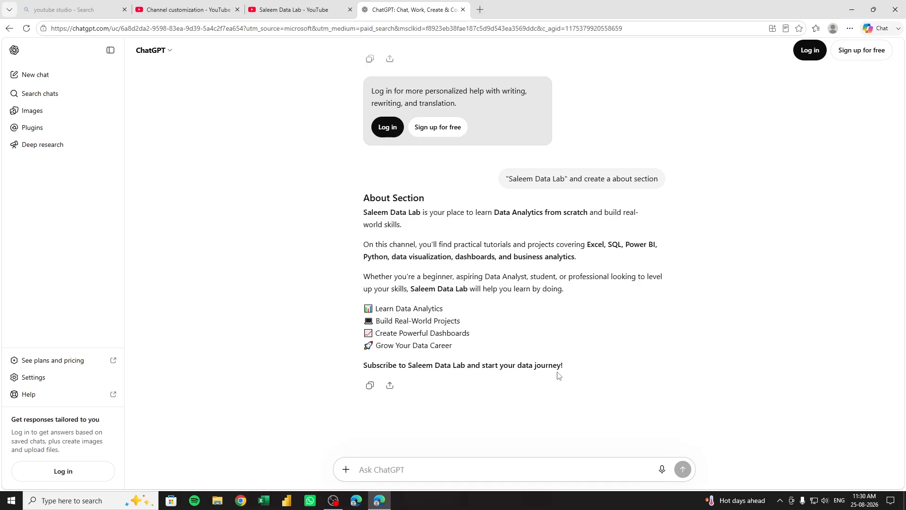
drag(569, 371, 308, 217)
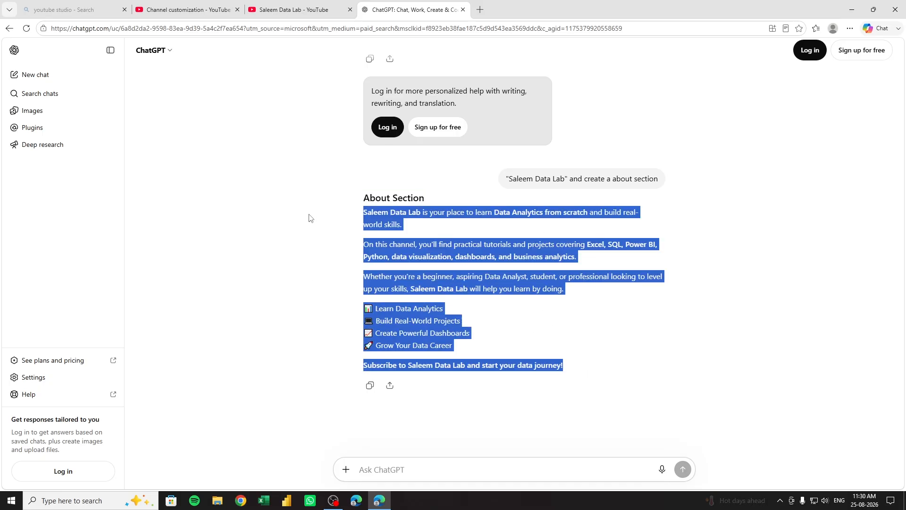
click(184, 9)
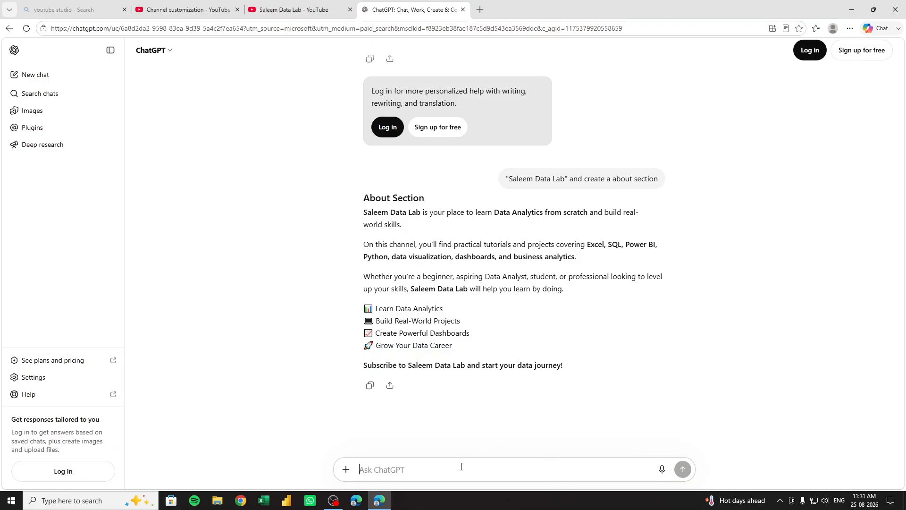
Ask ChatGPT for the About section in "Telugu language with English text"
key(ctrl+v)
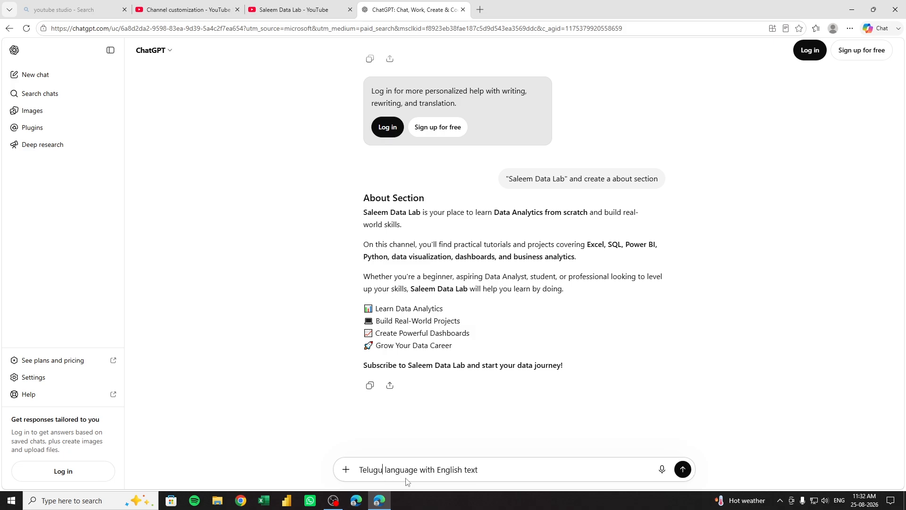
click(522, 470)
click(683, 469)
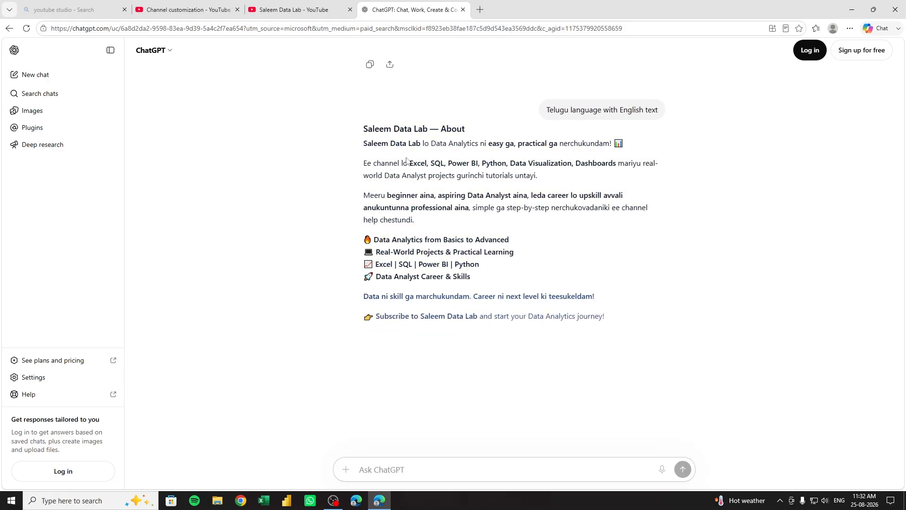
Highlight the Telugu About text written in English letters and switch back to the channel customization page
drag(481, 143, 612, 144)
click(578, 121)
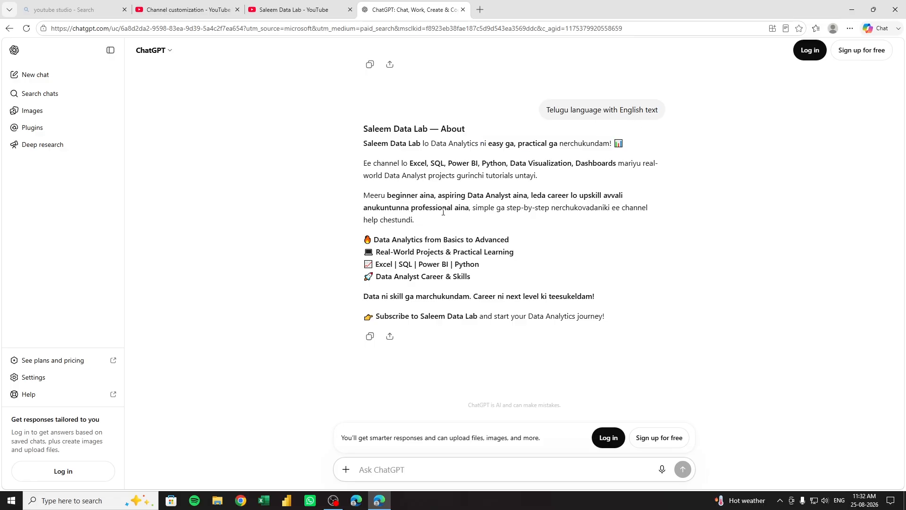
drag(364, 143, 602, 312)
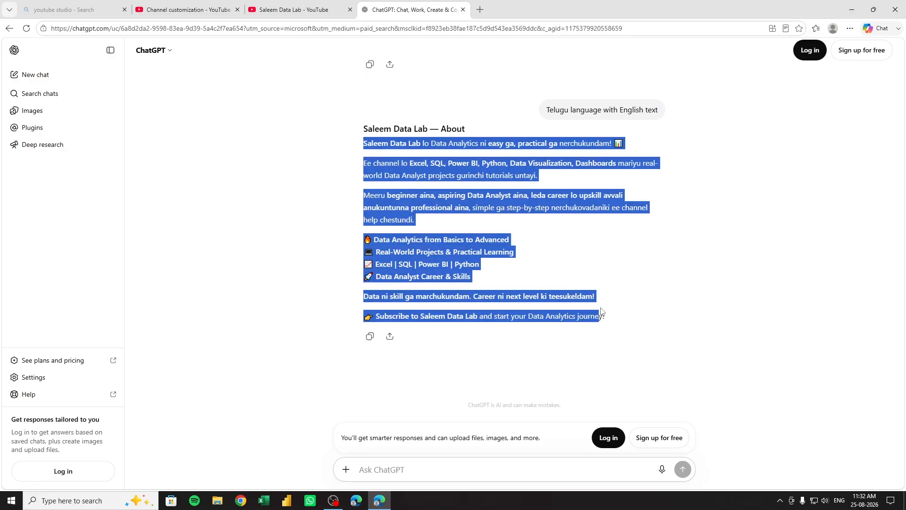
click(189, 10)
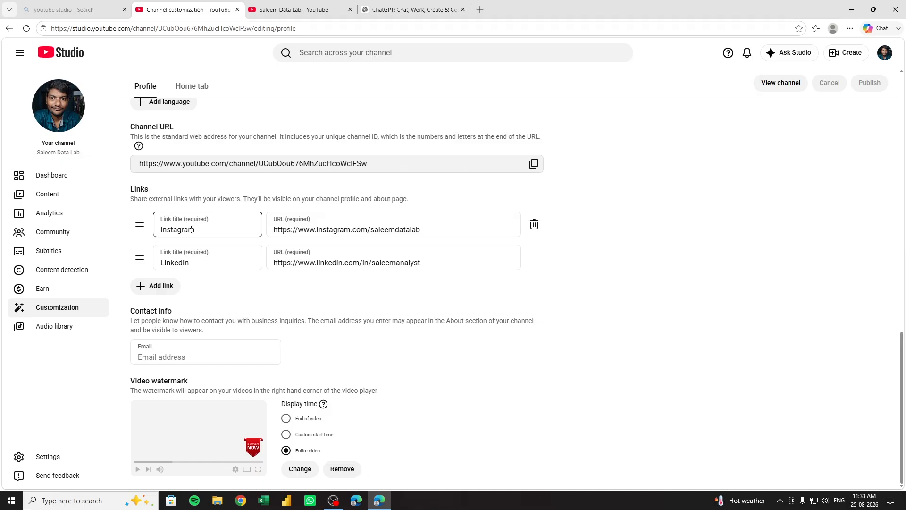
Examine the titles and URLs of the channel's existing Instagram and LinkedIn links
click(331, 233)
drag(425, 231, 248, 229)
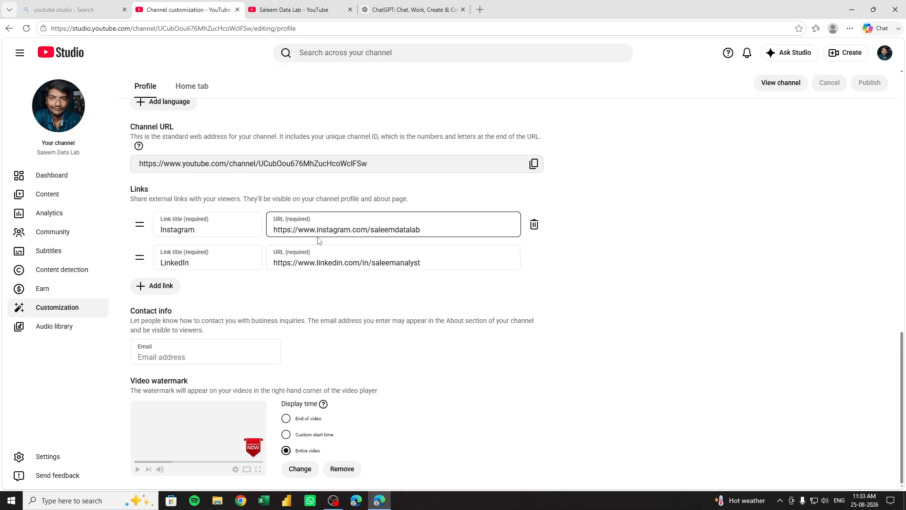
click(198, 269)
double_click(180, 262)
click(449, 261)
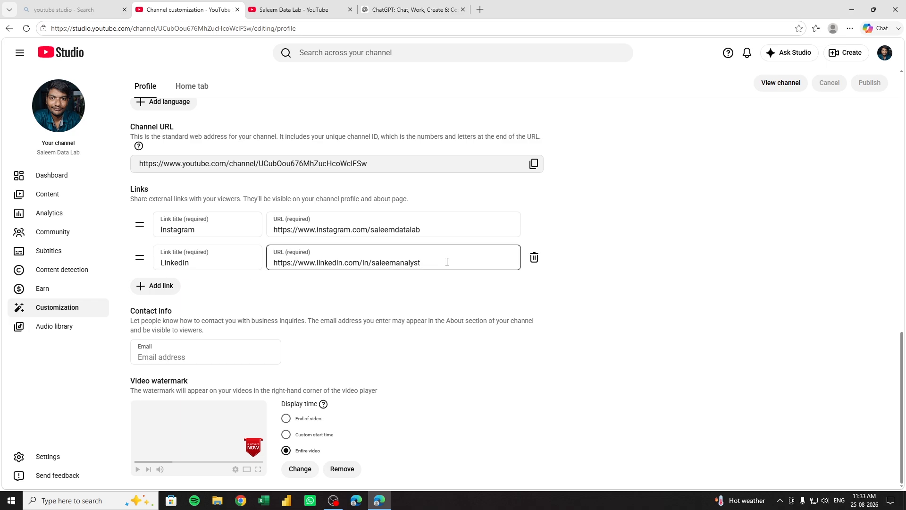
drag(449, 261, 281, 260)
click(433, 299)
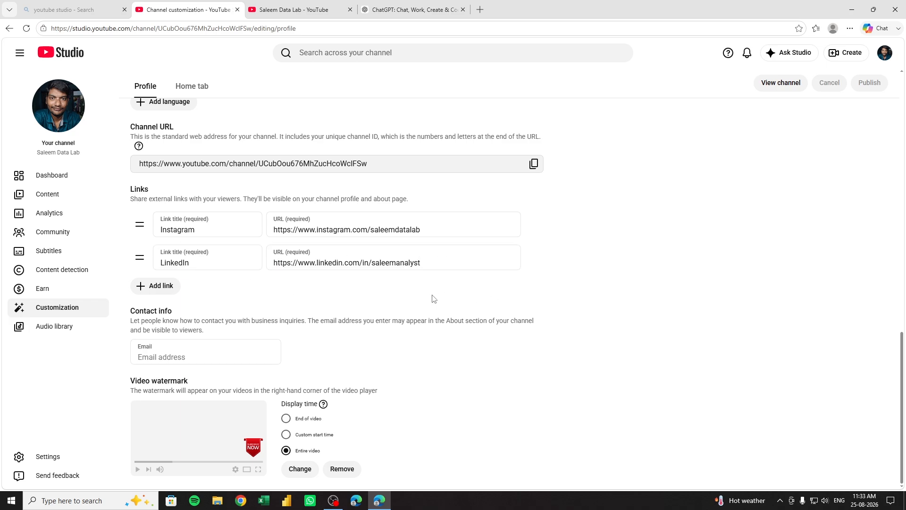
Add a third channel link titled "website" without a URL and delete that link row again
click(158, 286)
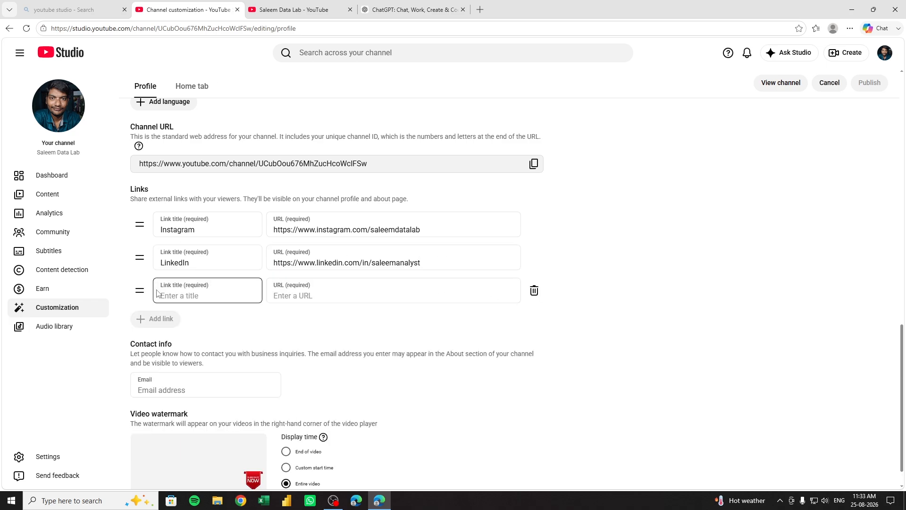
click(210, 296)
text(website)
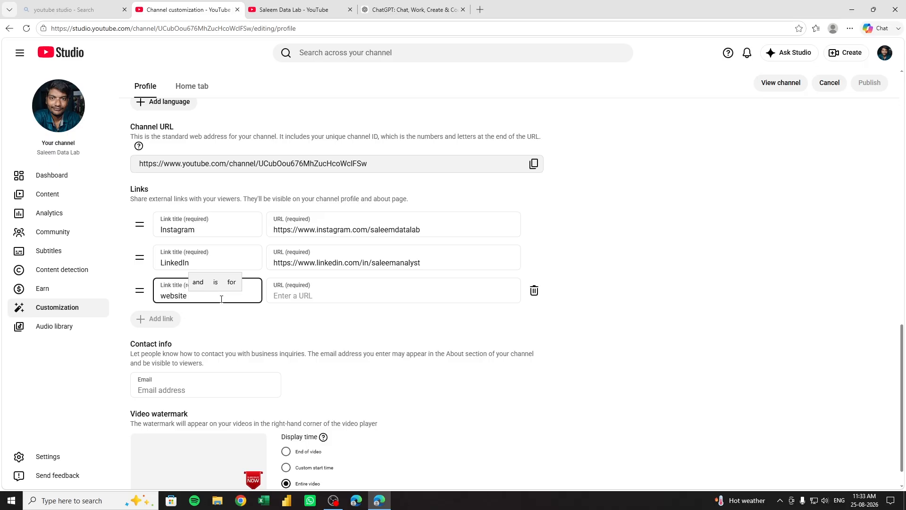
click(374, 293)
double_click(167, 300)
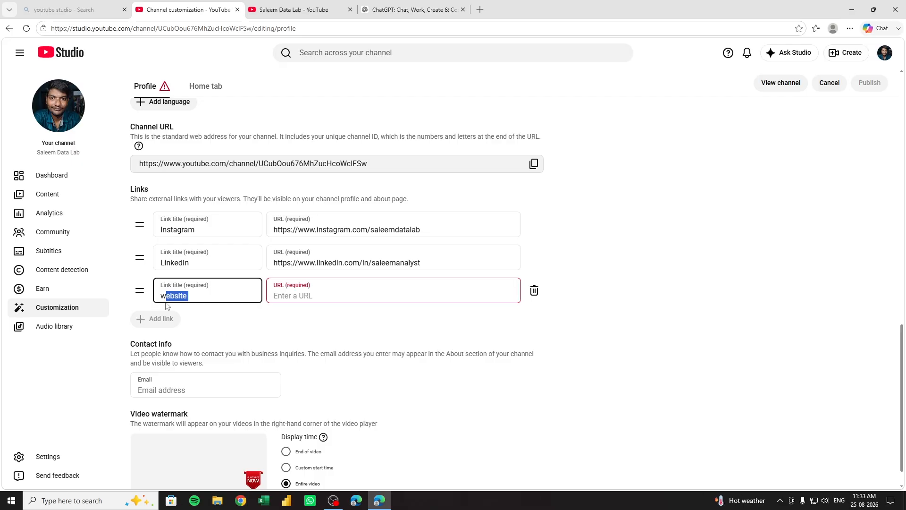
click(534, 305)
click(535, 291)
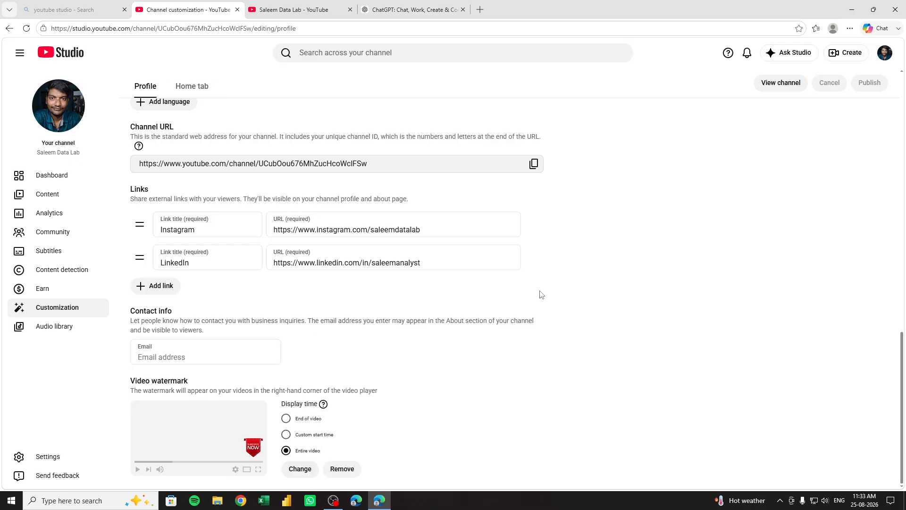
Examine the contact info section's explanation about business inquiries and its email field
click(196, 357)
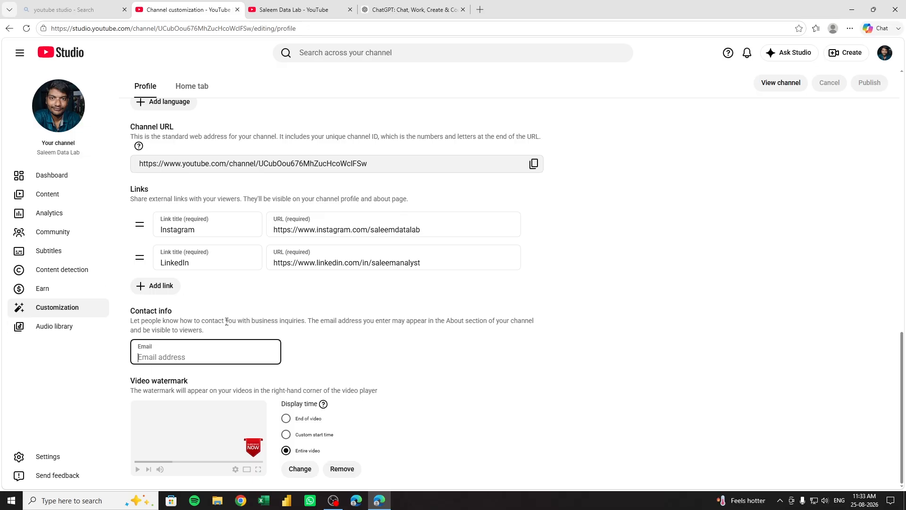
drag(180, 322, 305, 323)
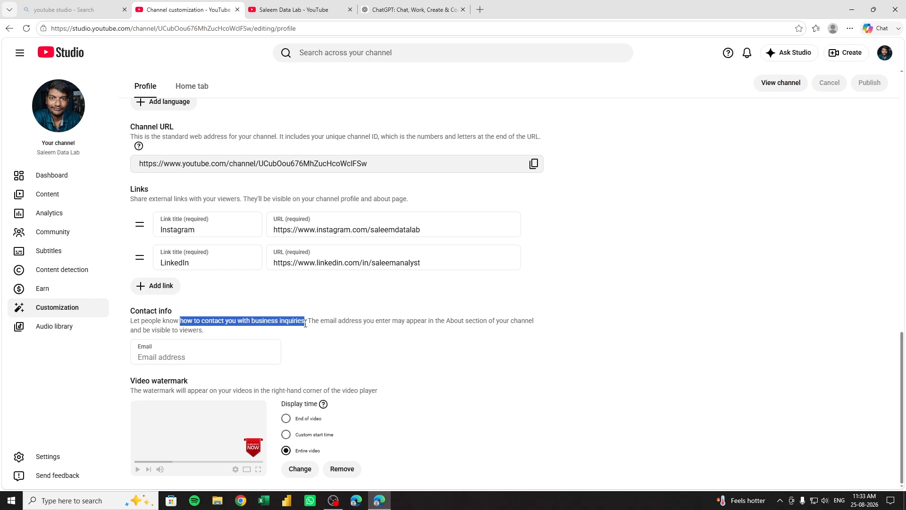
click(311, 340)
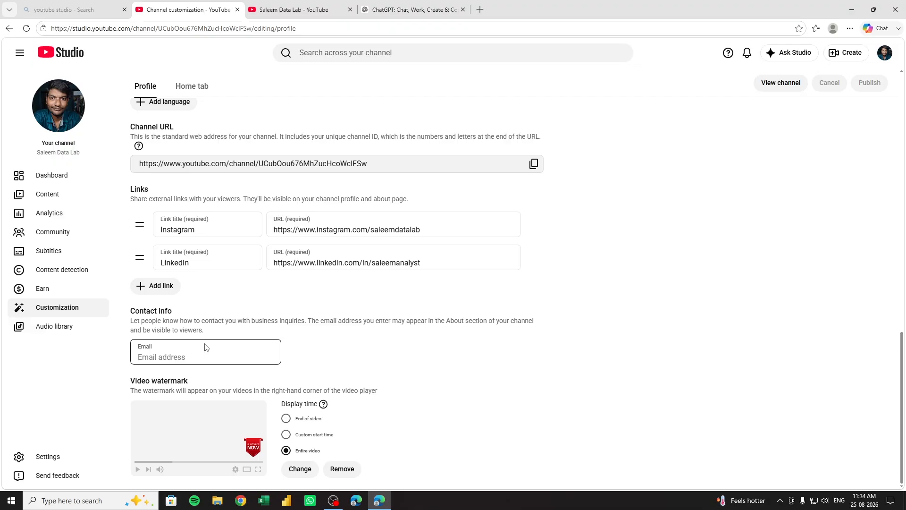
click(195, 358)
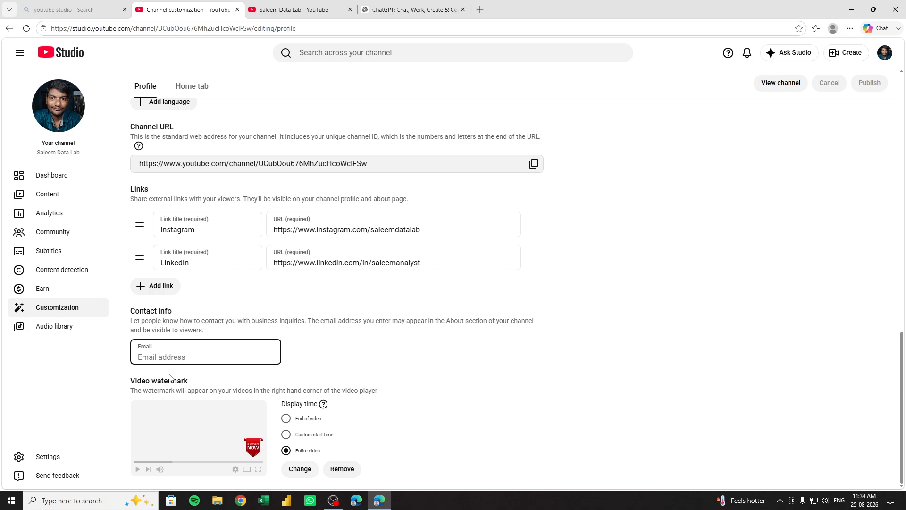
Remove the video watermark, open the file picker for a replacement image, and cancel without choosing a file
drag(210, 385, 141, 384)
click(226, 383)
click(343, 469)
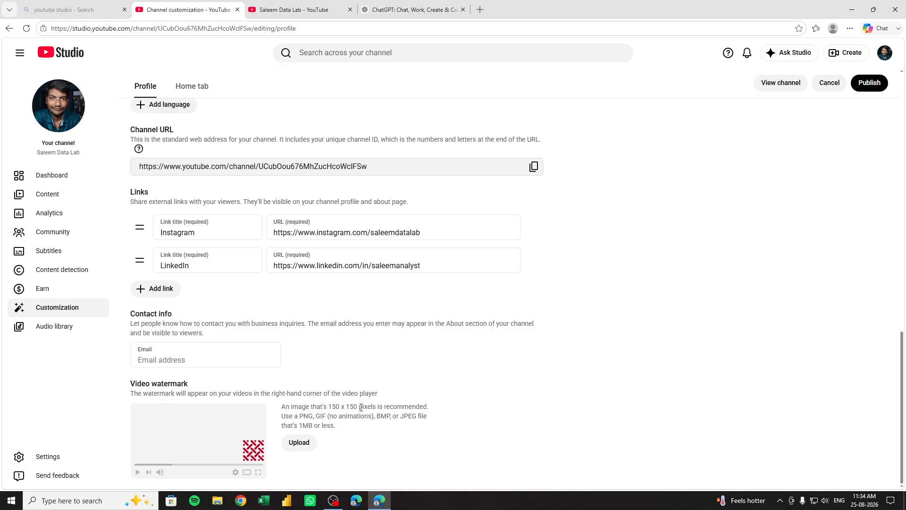
click(298, 443)
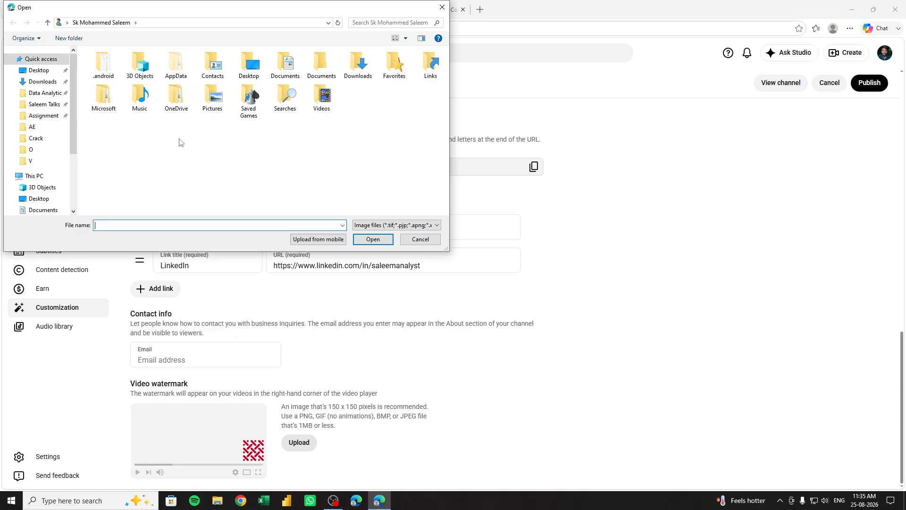
click(419, 241)
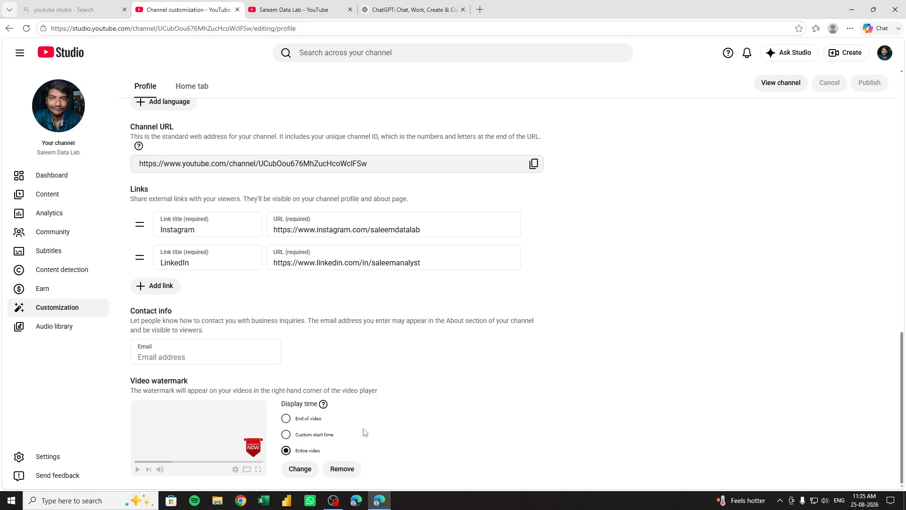
Try the watermark display times End of video and Custom start time, and switch back to Entire video
click(253, 447)
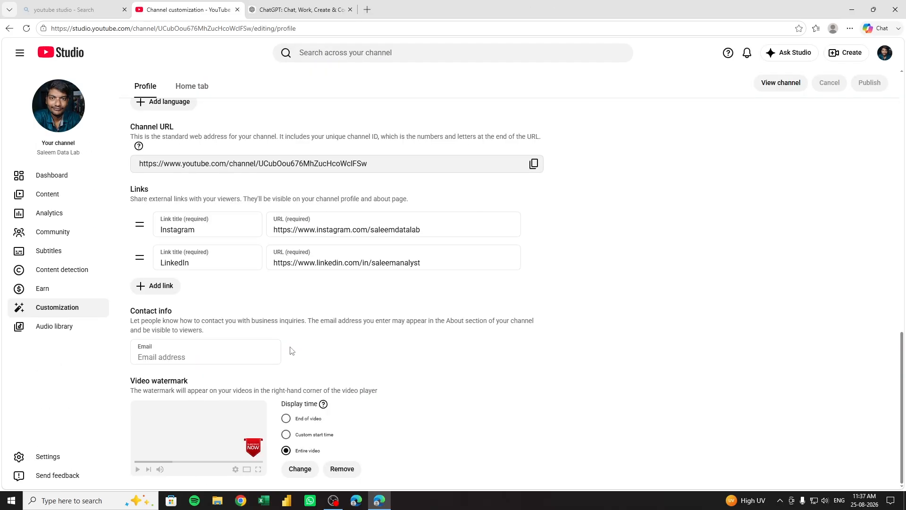
click(302, 419)
click(302, 436)
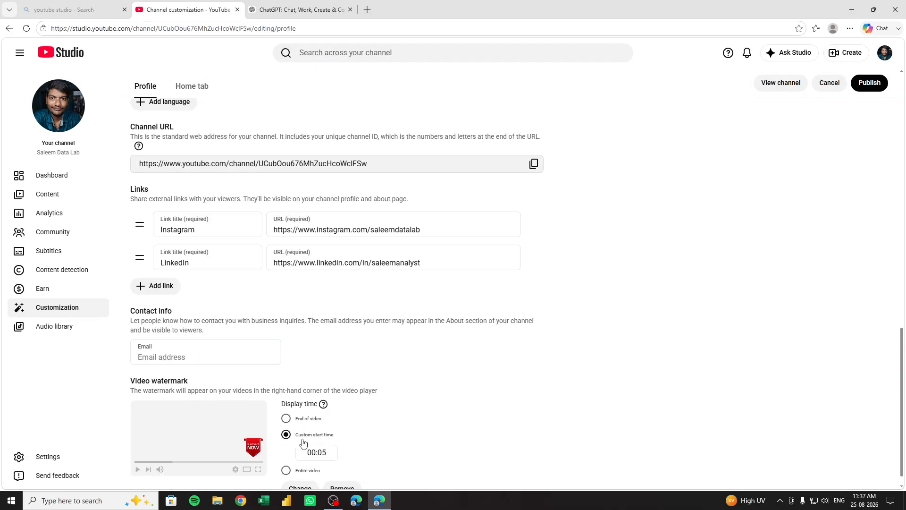
scroll(378, 439, down, 1)
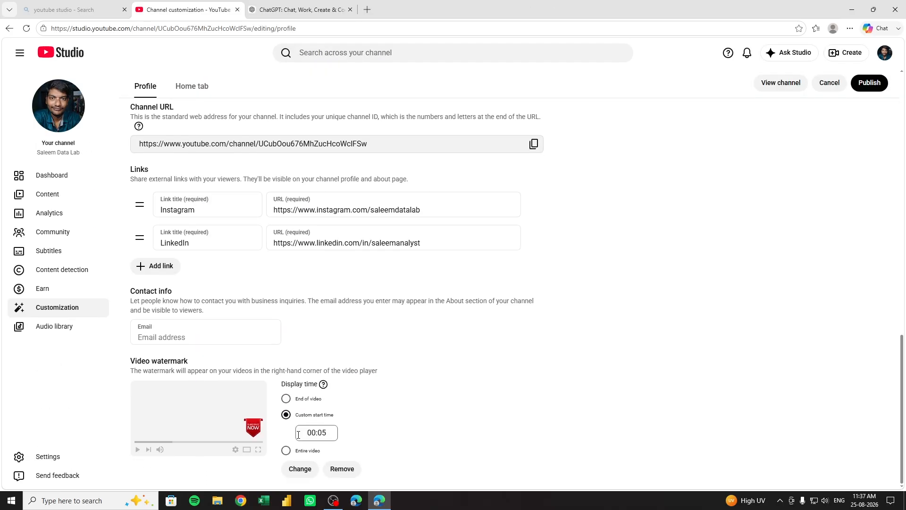
click(287, 451)
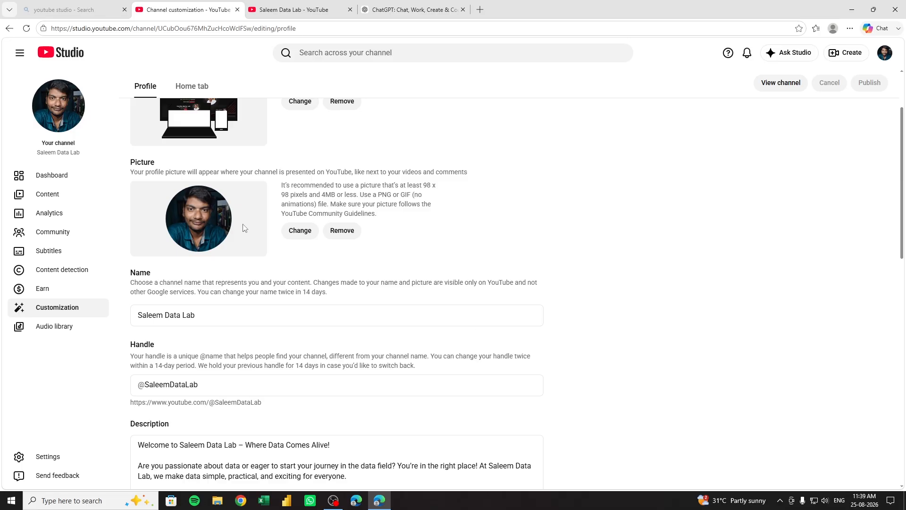
Review the whole channel customization profile, from the picture, name and description down to the links and video watermark
scroll(239, 245, down, 3)
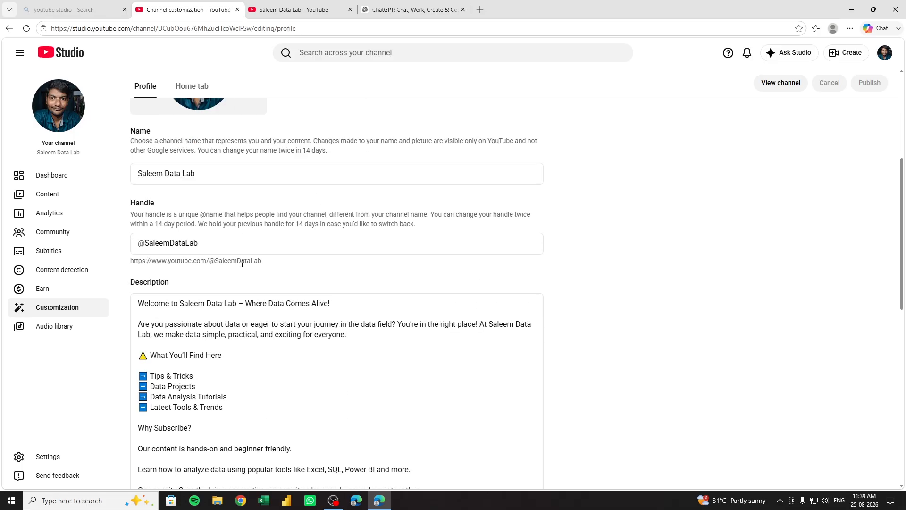
scroll(242, 264, down, 4)
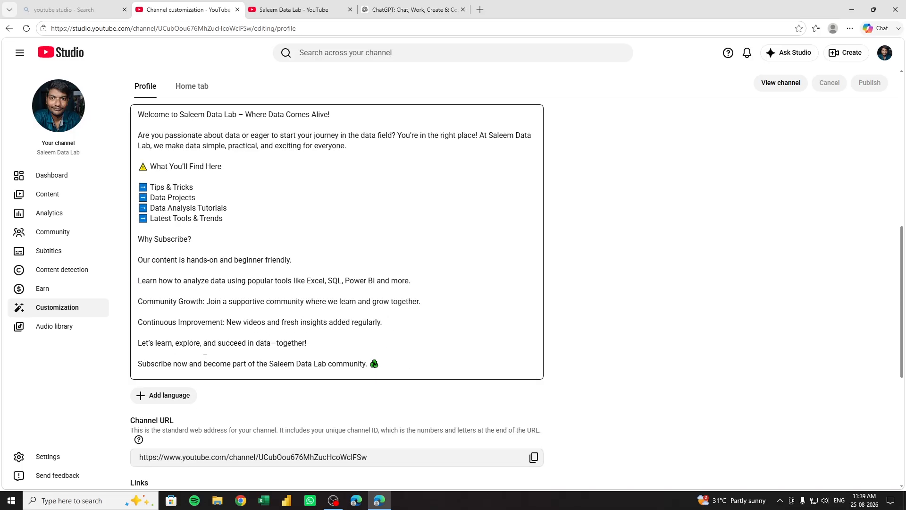
scroll(205, 359, down, 6)
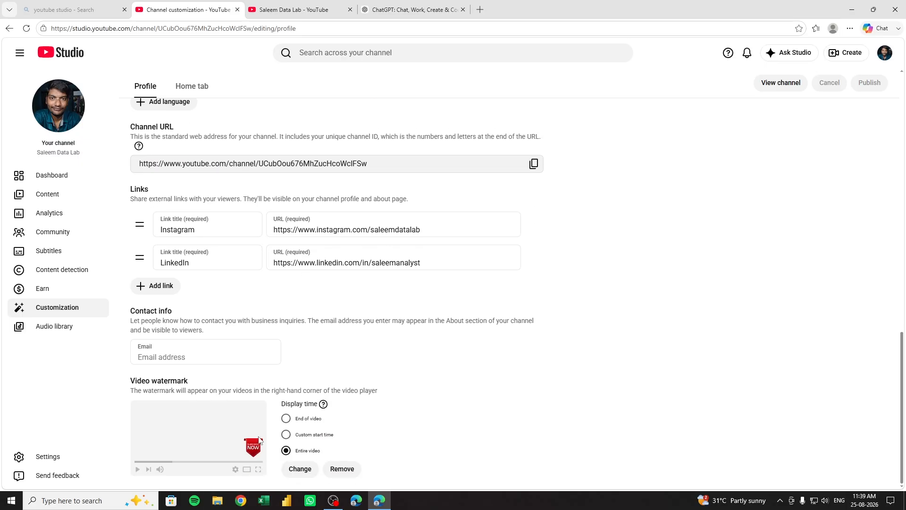
scroll(300, 261, up, 12)
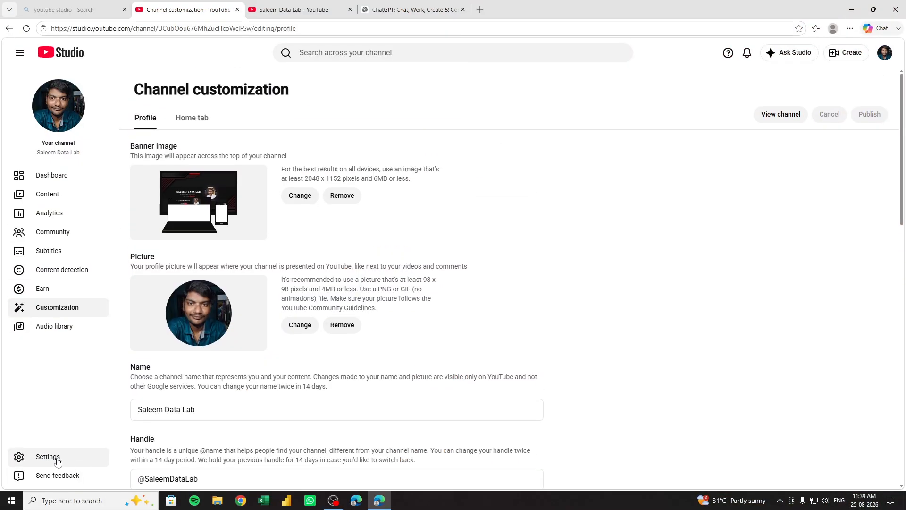
Open the YouTube Studio settings and choose INR — Indian Rupee as the default currency
click(58, 462)
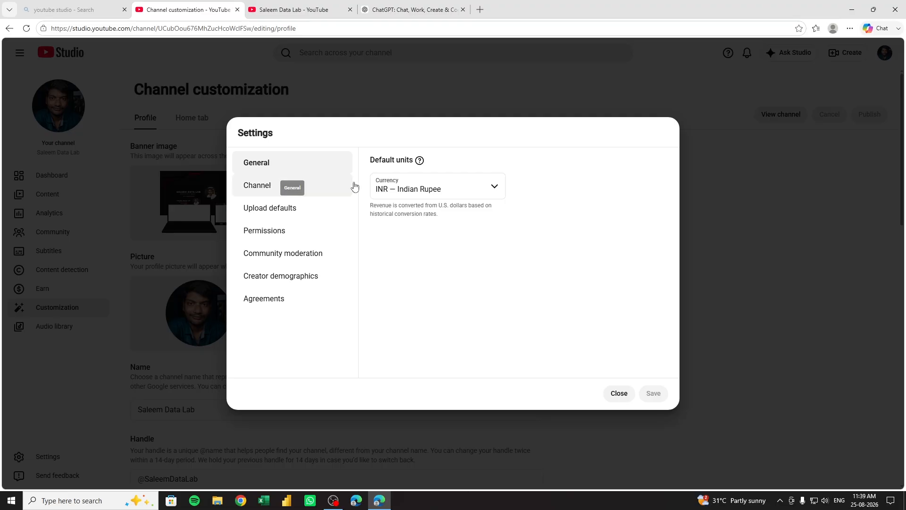
click(398, 187)
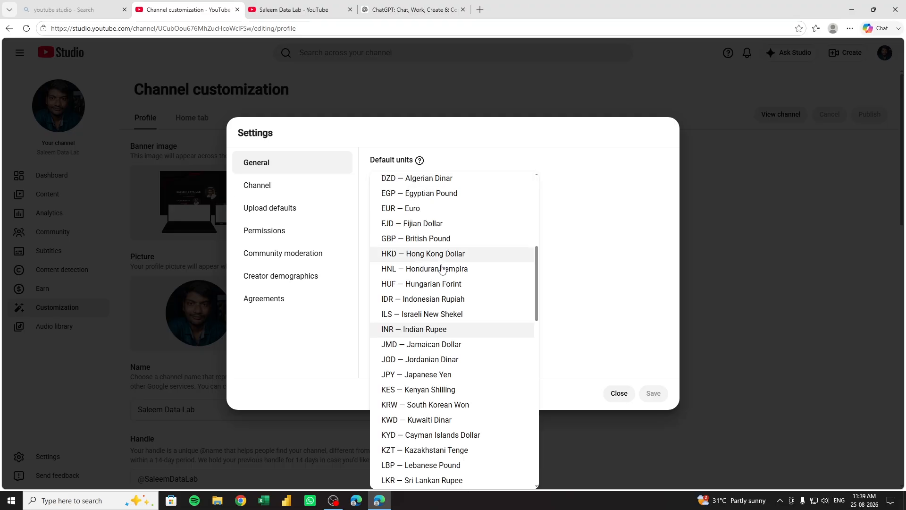
click(443, 333)
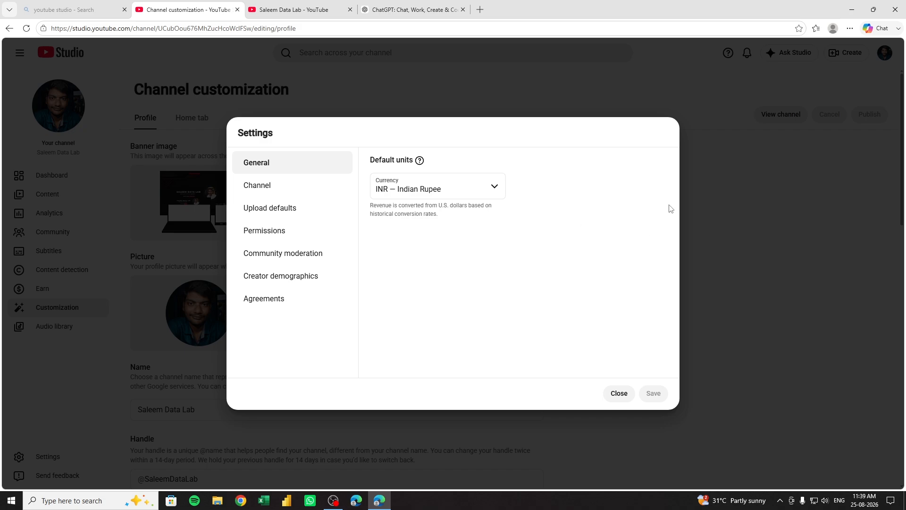
Open the channel's basic info settings and place the cursor in the empty keywords field
click(263, 191)
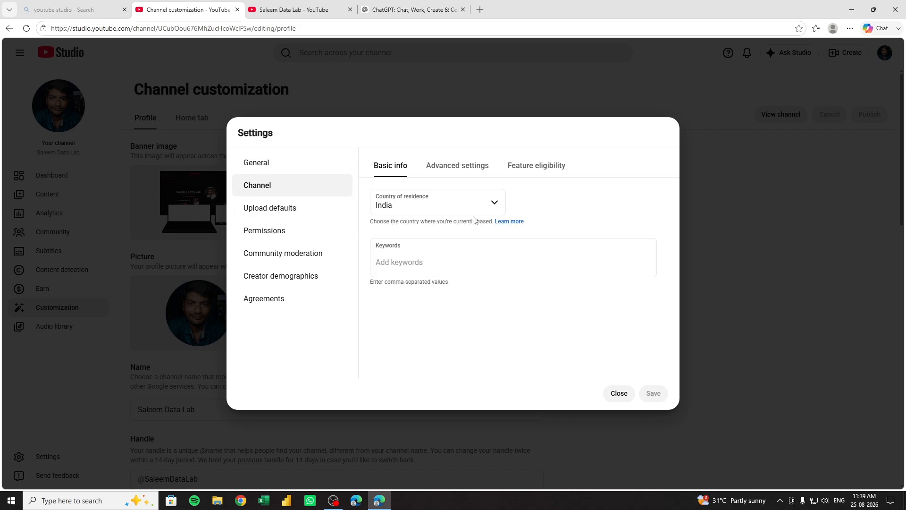
click(432, 264)
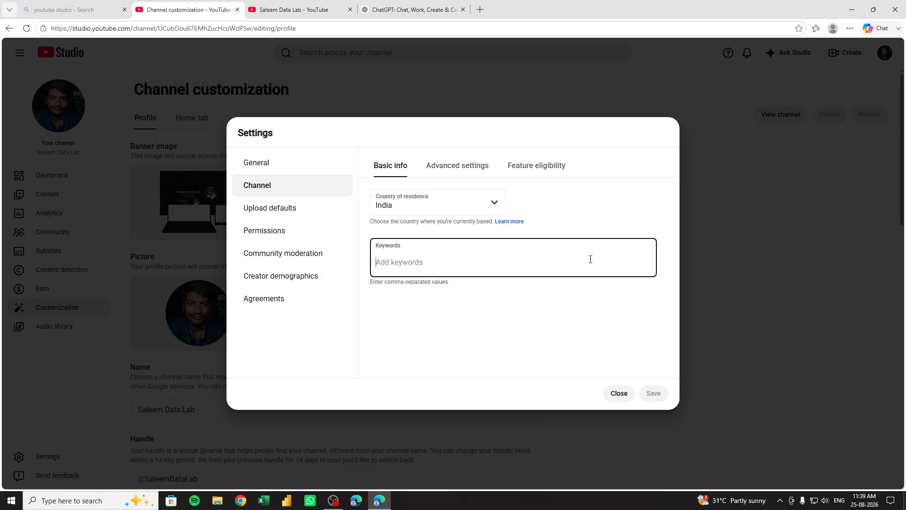
click(526, 253)
click(416, 263)
Switch to the YouTube channel page to look at its search box, and return to the channel keyword settings
key(ctrl+Tab)
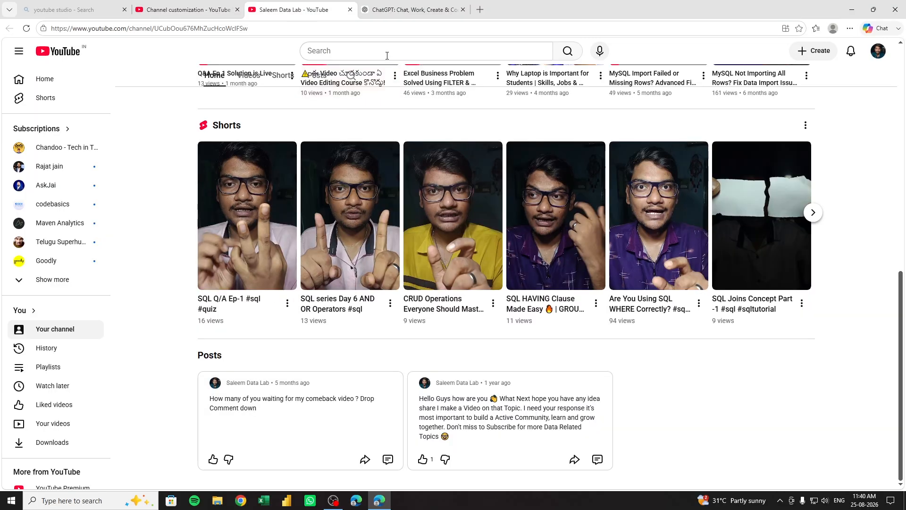
click(385, 51)
key(ctrl+shift+Tab)
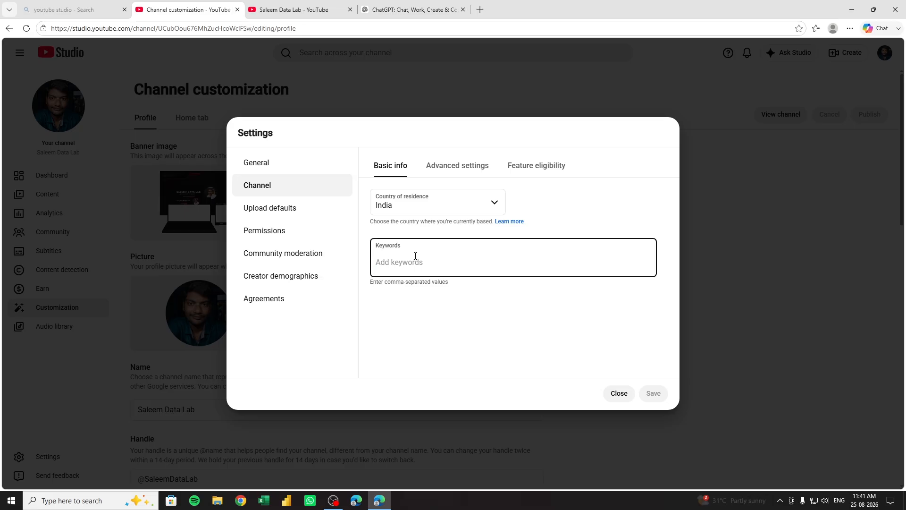
Switch to ChatGPT, ask it to "generate channel keywords seo friendly" and stay logged out
click(406, 4)
text(generate channel keywords)
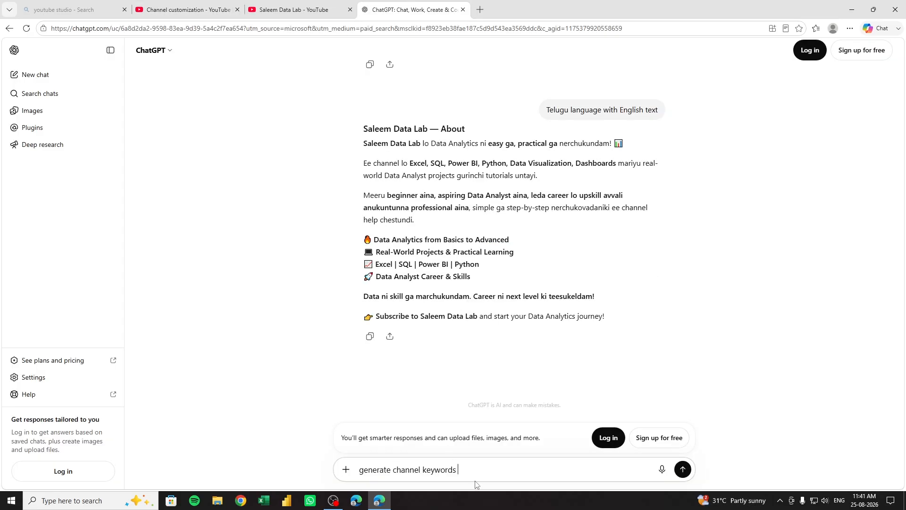
text(seo friendly)
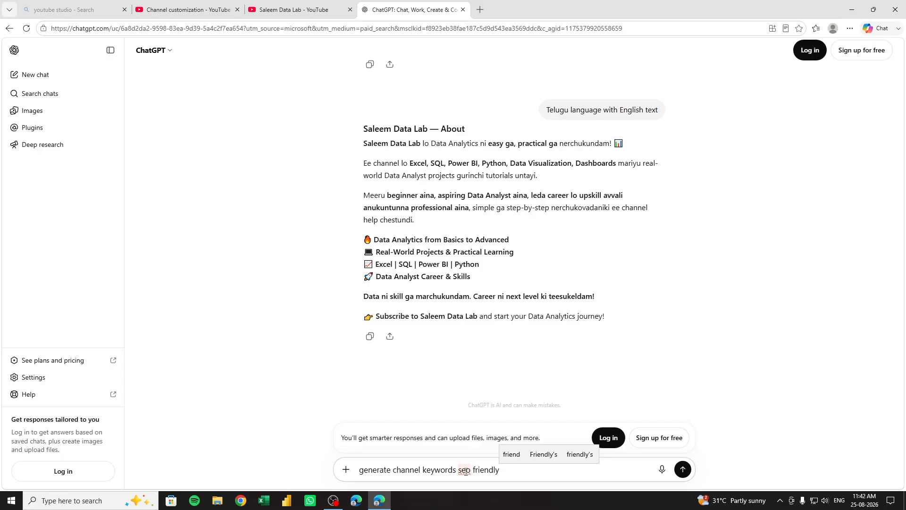
click(683, 469)
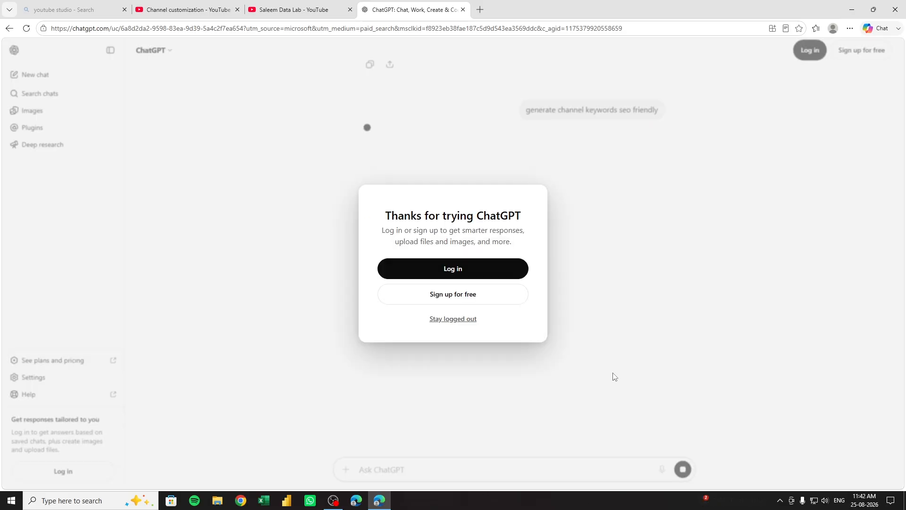
click(453, 319)
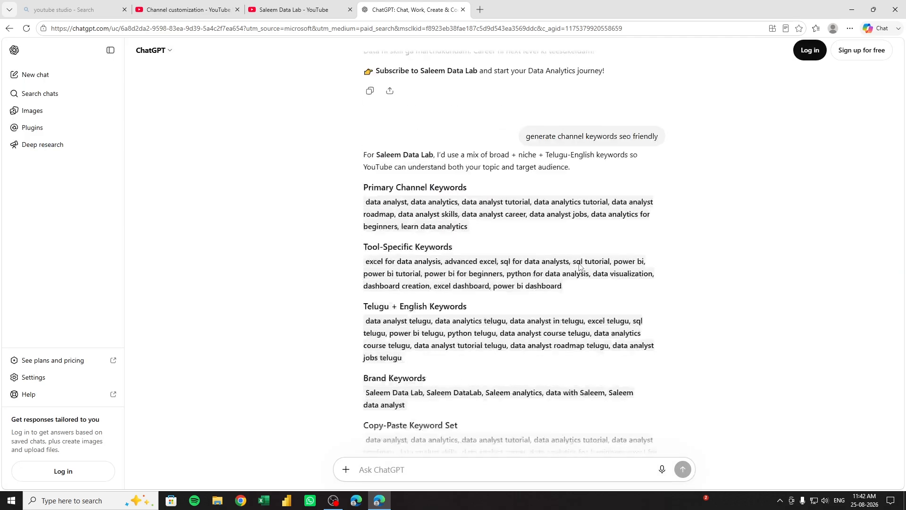
Copy ChatGPT's Copy-Paste Keyword Set and paste it into the channel's keywords in the YouTube Studio settings
scroll(579, 267, up, 8)
scroll(580, 267, down, 8)
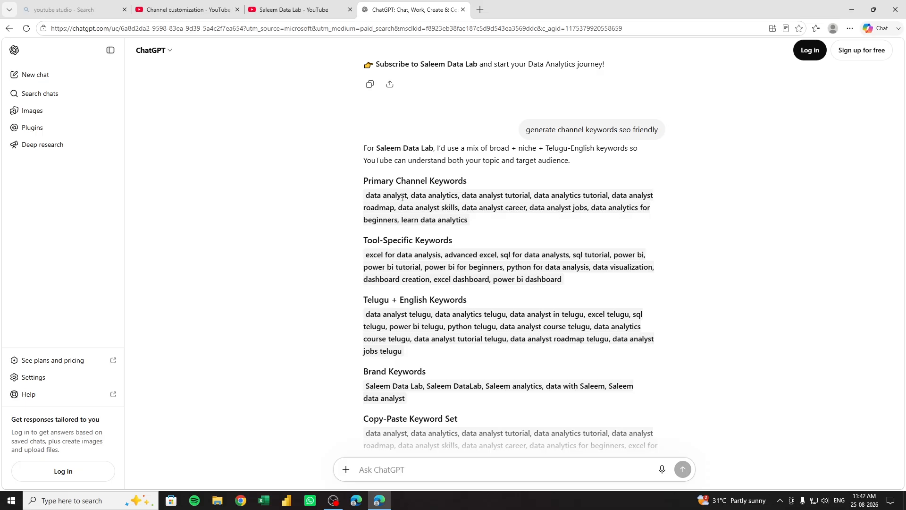
scroll(360, 200, down, 4)
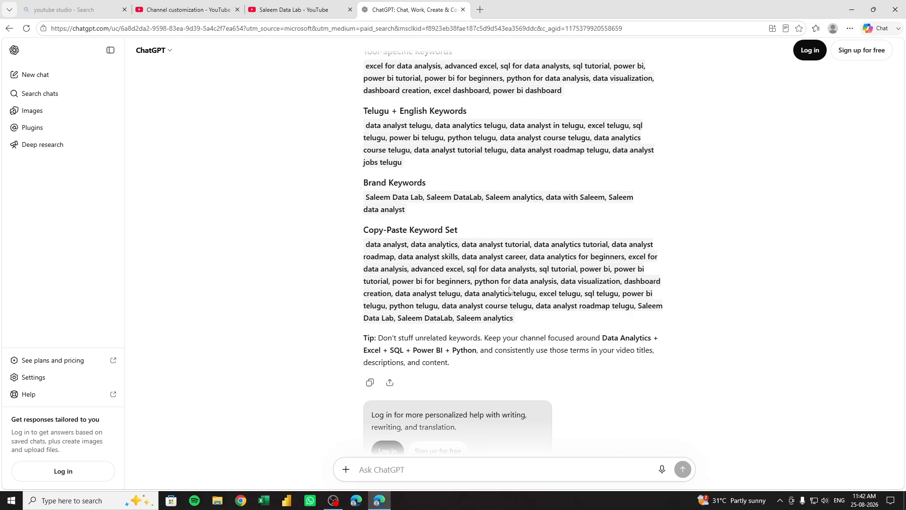
drag(364, 244, 525, 325)
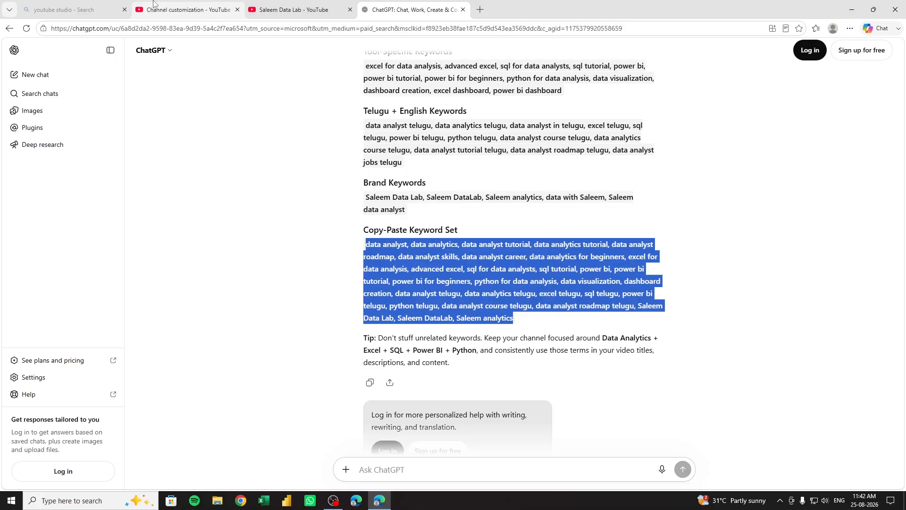
click(188, 9)
key(ctrl+v)
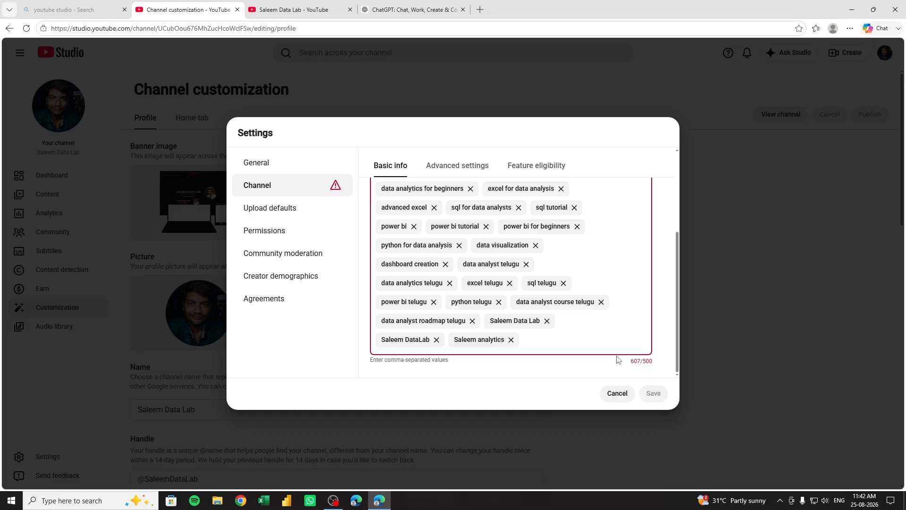
scroll(527, 288, up, 2)
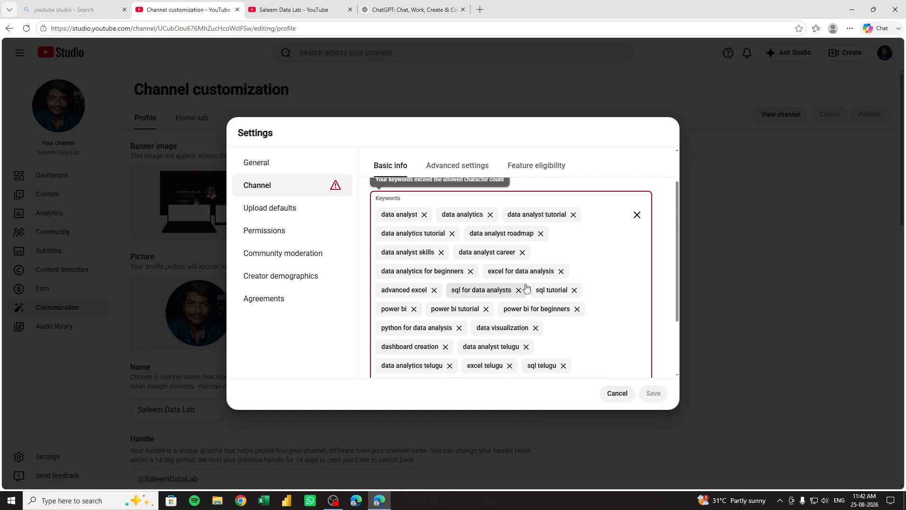
Remove surplus channel keywords, including data visualization, data analyst career, dashboard creation and a channel-name keyword, to fit the 500-character limit
click(535, 329)
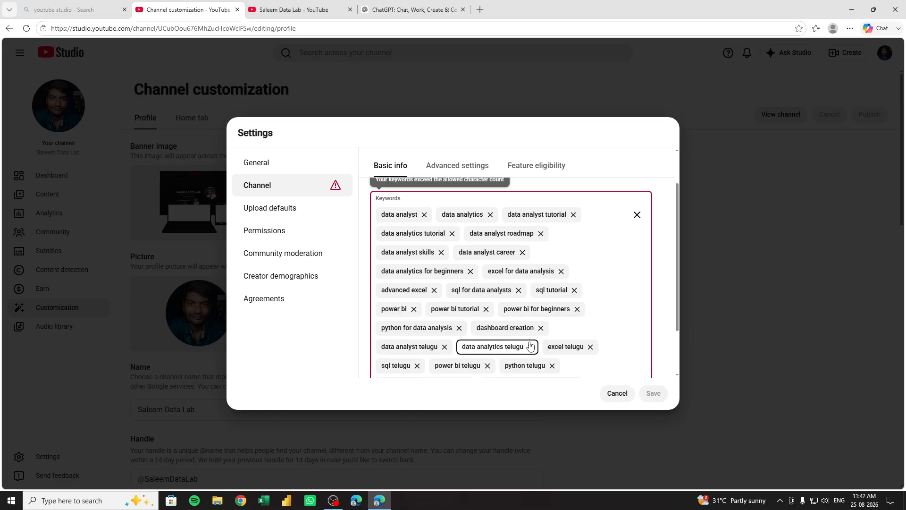
scroll(489, 349, down, 2)
click(438, 339)
click(466, 320)
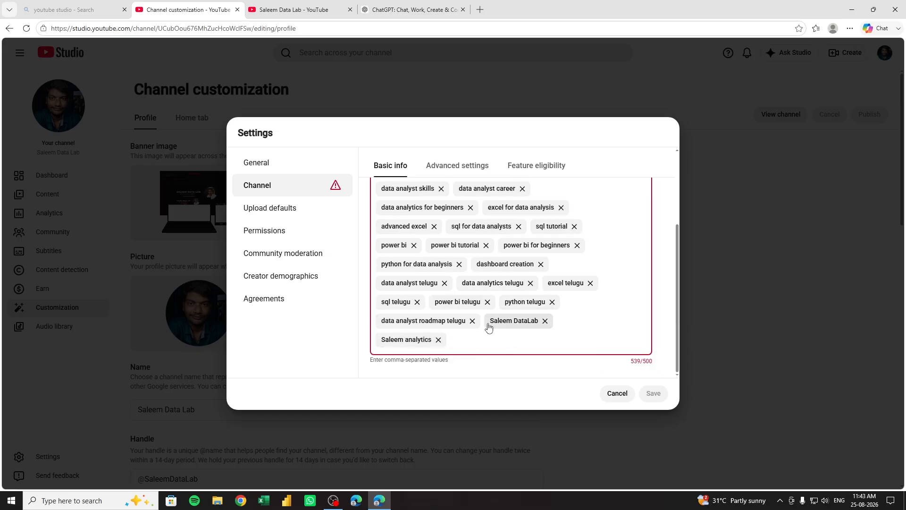
click(545, 321)
click(522, 207)
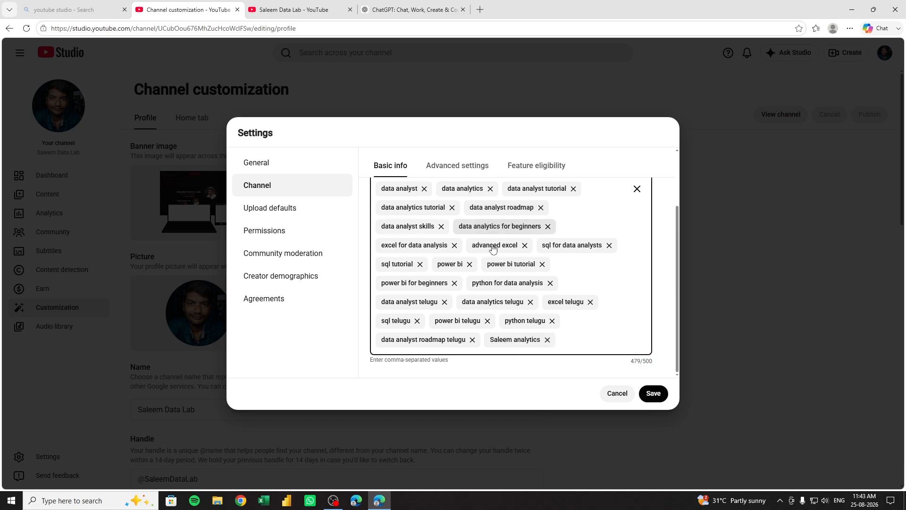
click(524, 302)
scroll(596, 331, up, 2)
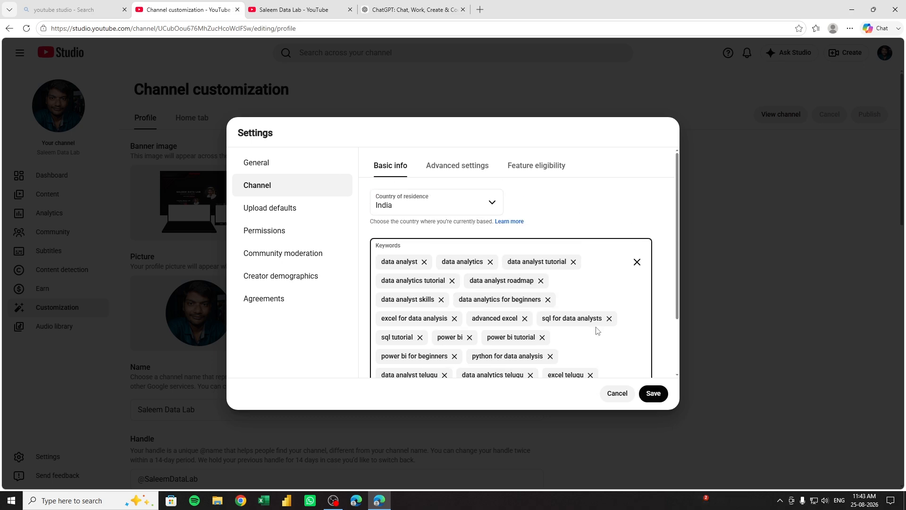
scroll(596, 331, down, 2)
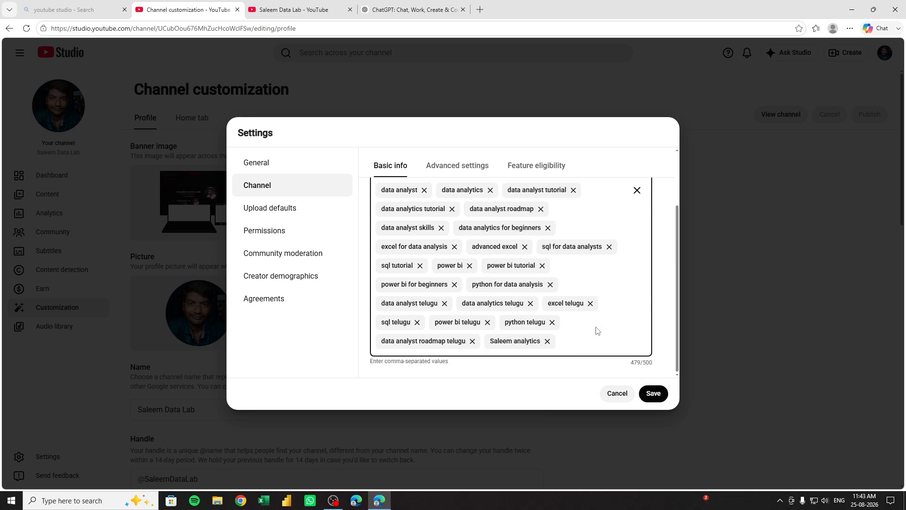
In the channel's advanced settings, try the audience choices and set the channel as not made for kids
click(454, 162)
scroll(481, 252, up, 2)
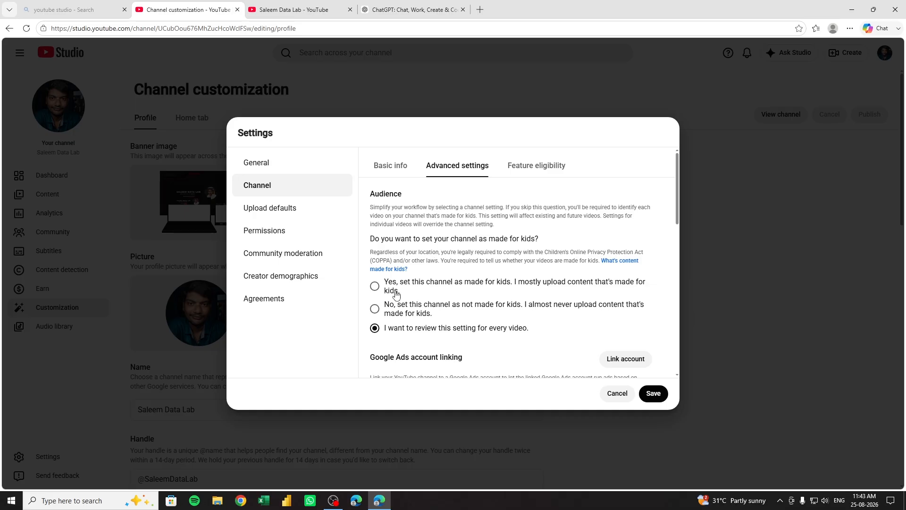
click(375, 286)
scroll(375, 286, down, 2)
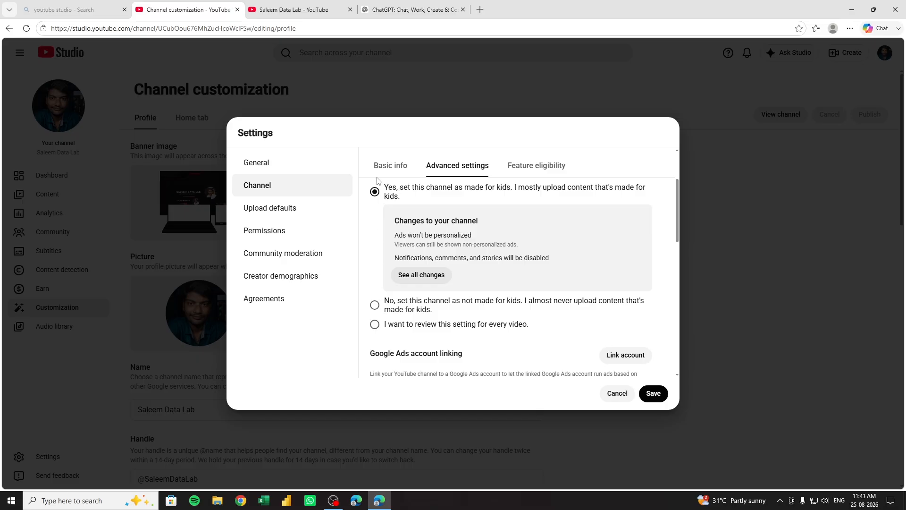
click(375, 305)
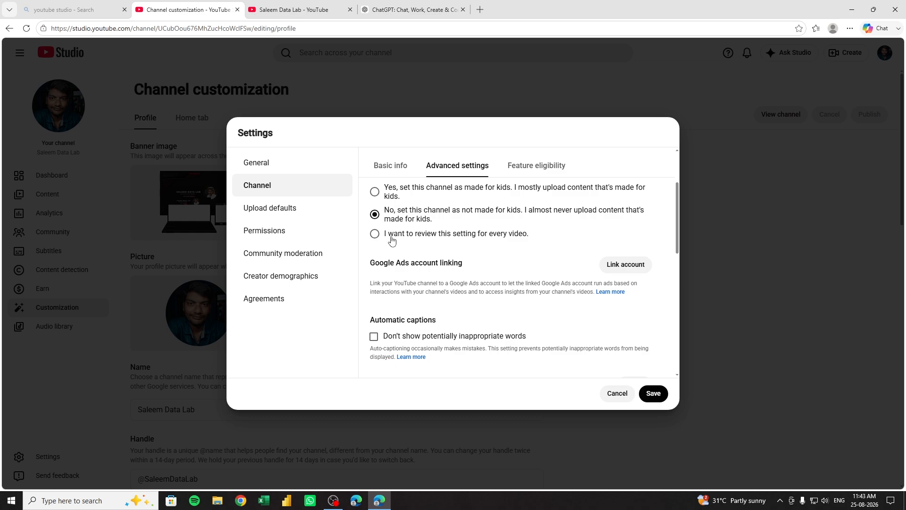
click(375, 234)
drag(543, 241, 386, 246)
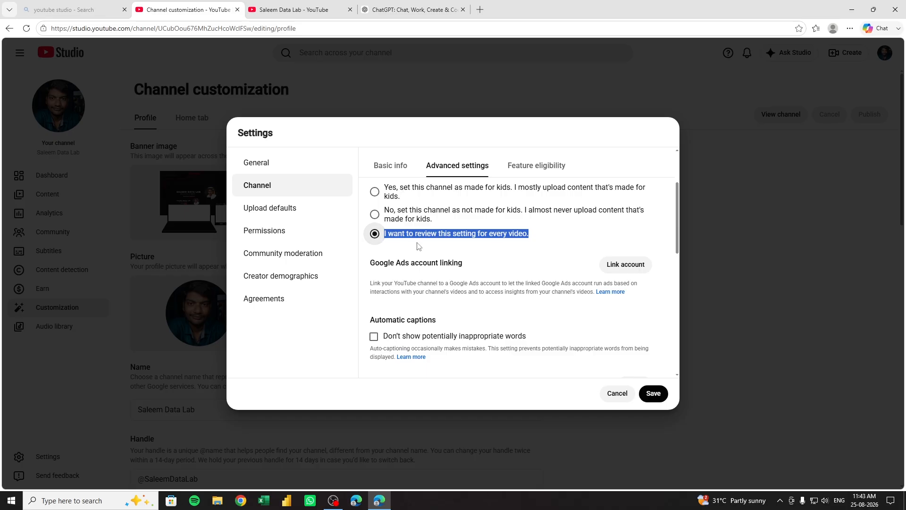
click(375, 215)
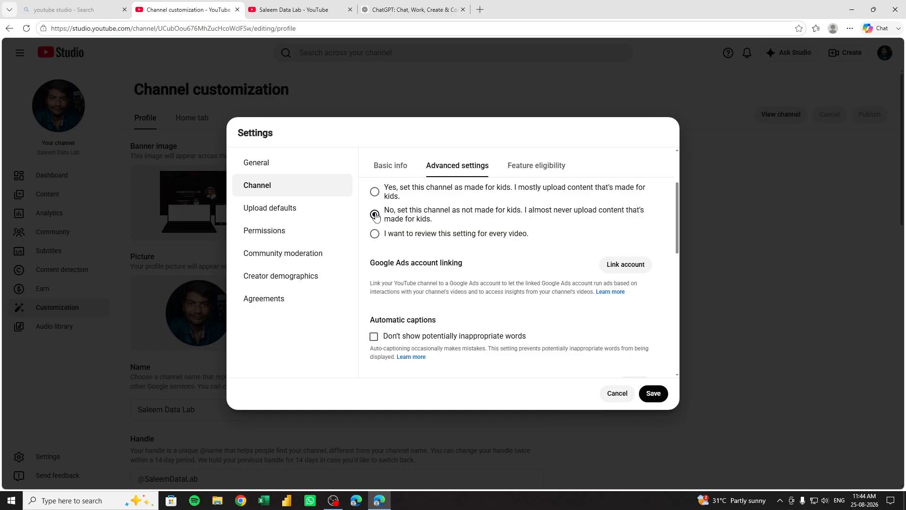
scroll(425, 228, down, 10)
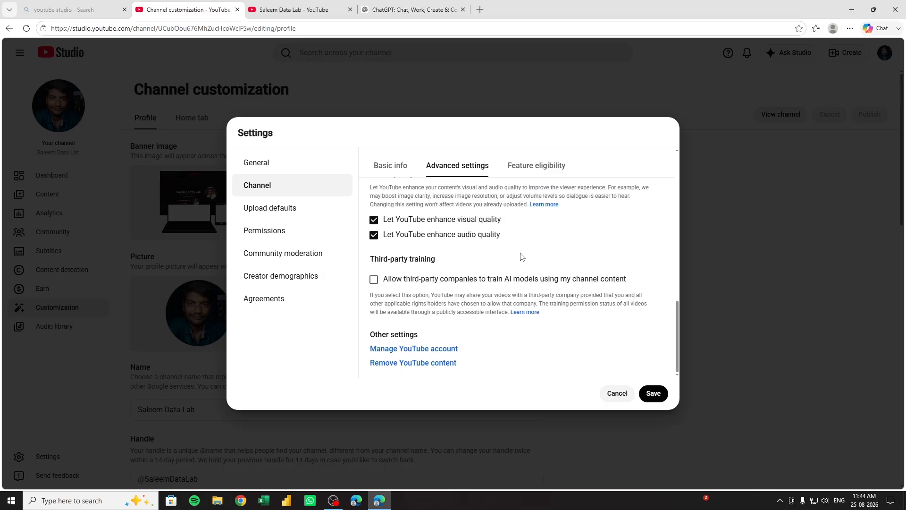
Open the channel's feature eligibility and review the intermediate features and their requirements
click(547, 172)
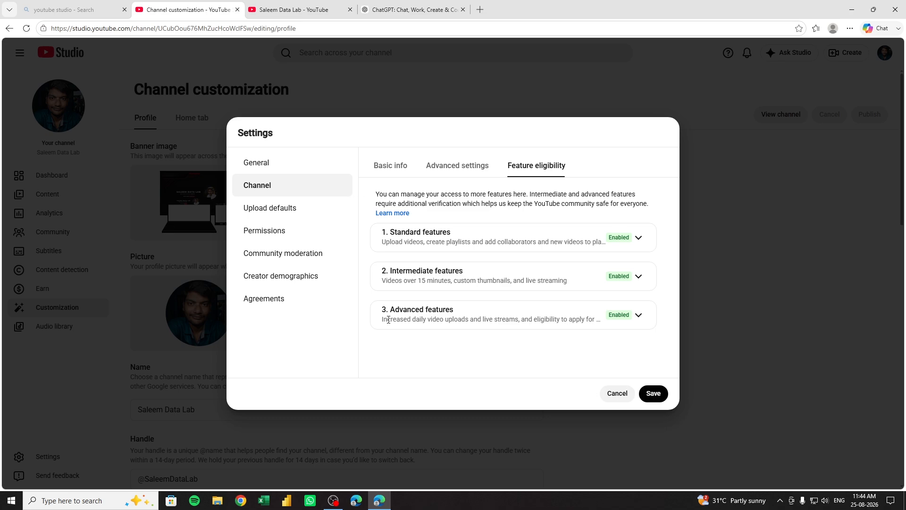
drag(379, 233, 383, 233)
click(381, 233)
double_click(611, 238)
click(622, 349)
click(641, 277)
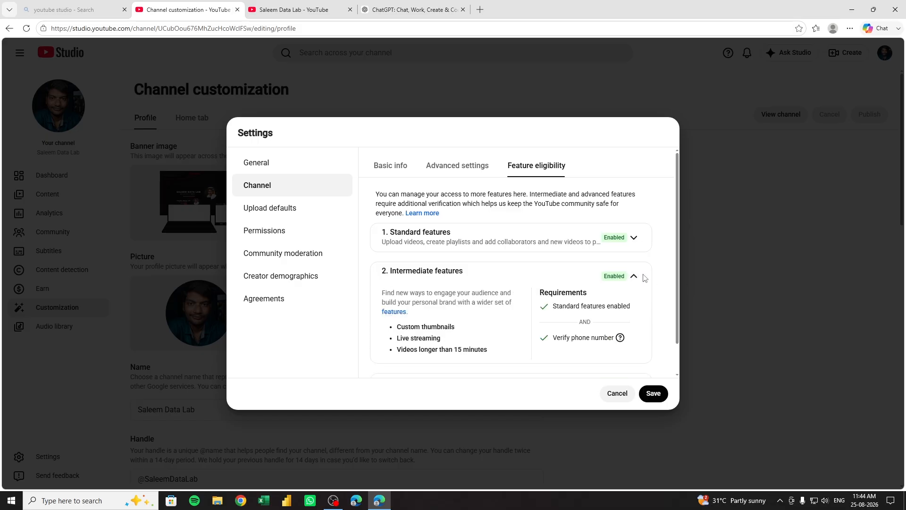
scroll(529, 283, down, 1)
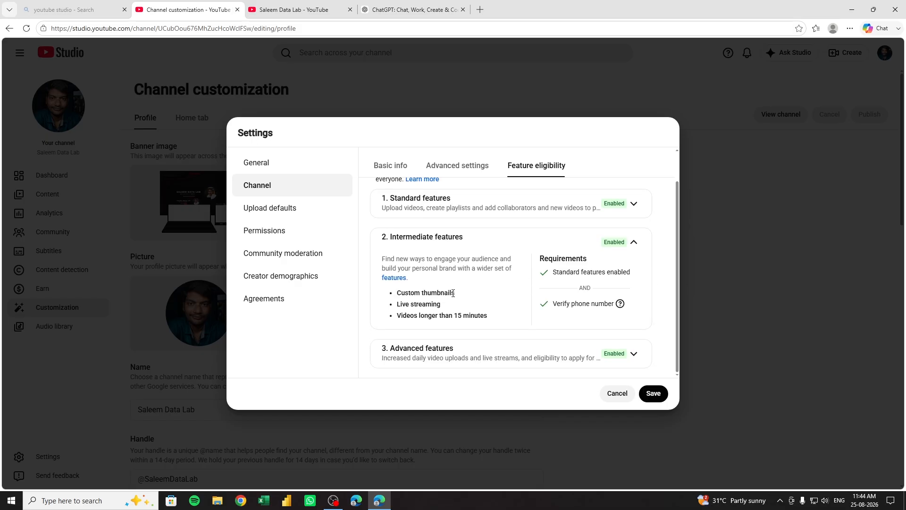
drag(473, 296, 457, 315)
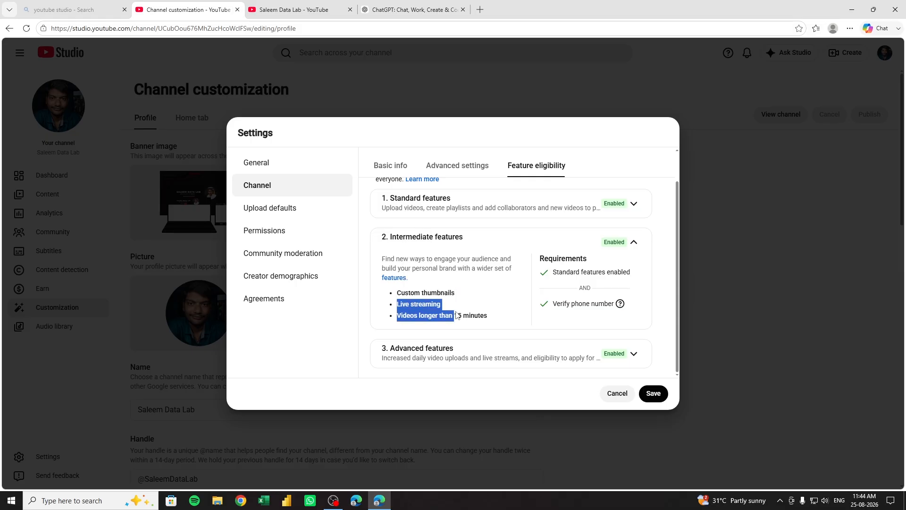
drag(398, 316, 495, 316)
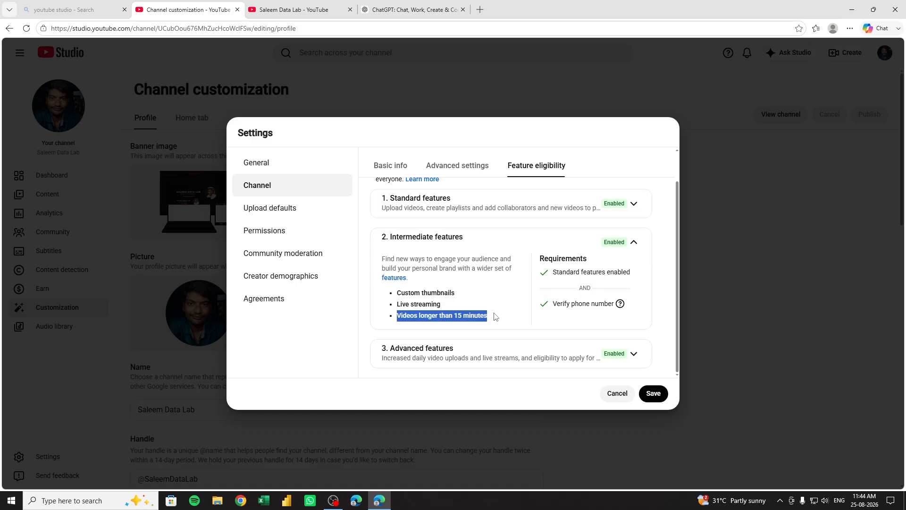
click(536, 320)
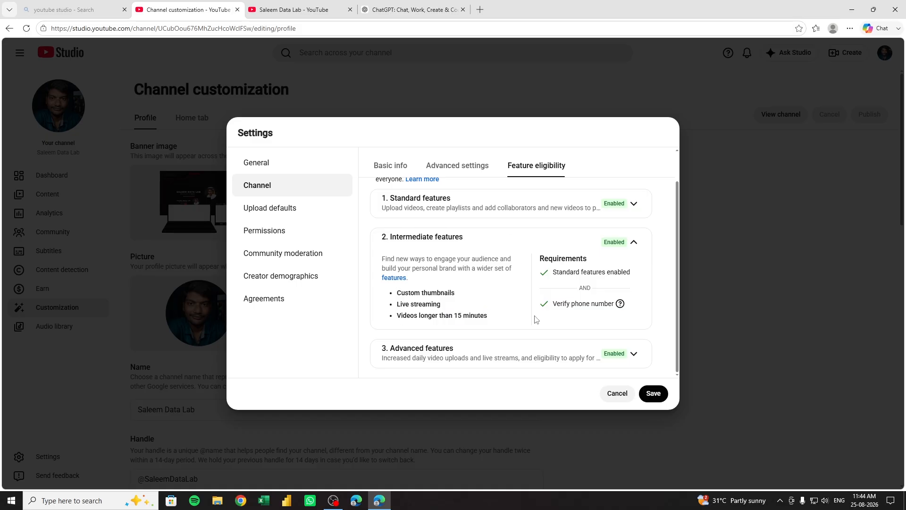
mouse_move(572, 308)
click(631, 245)
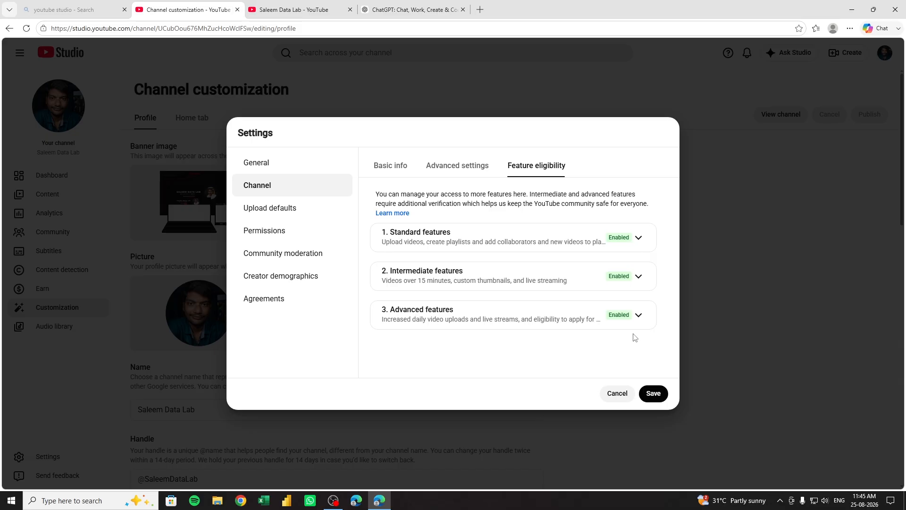
Expand the advanced features and read through the included features and the channel history requirement
click(638, 315)
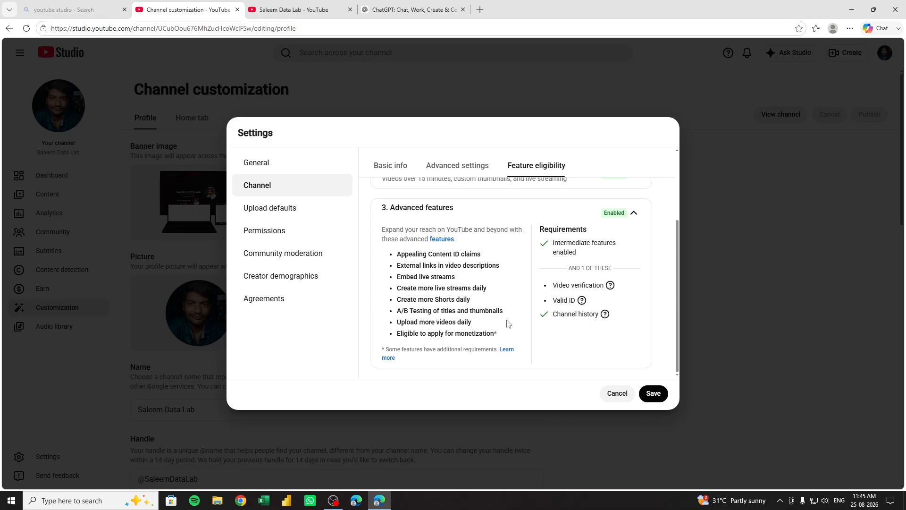
drag(553, 314, 599, 318)
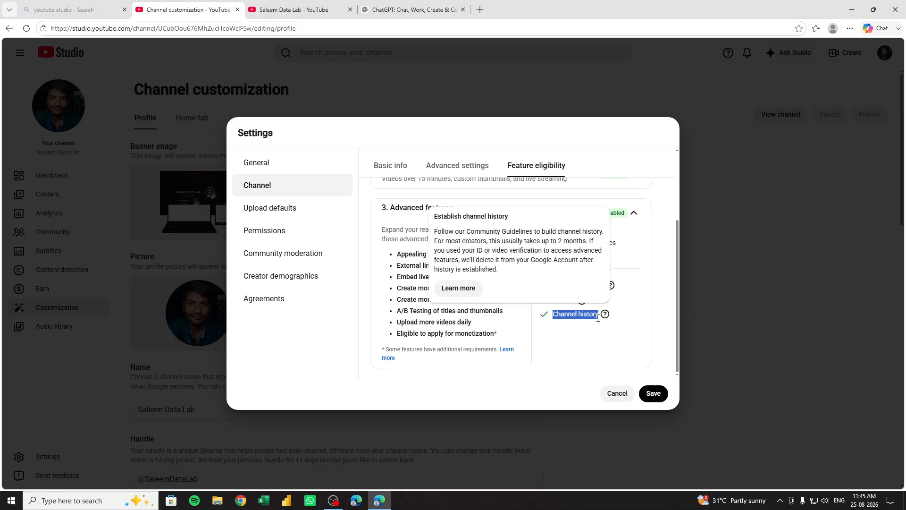
click(585, 333)
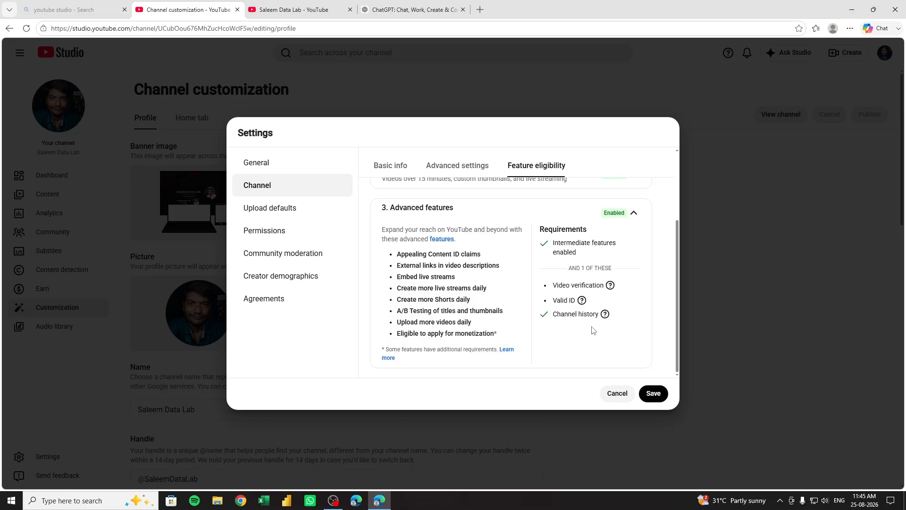
scroll(490, 303, up, 1)
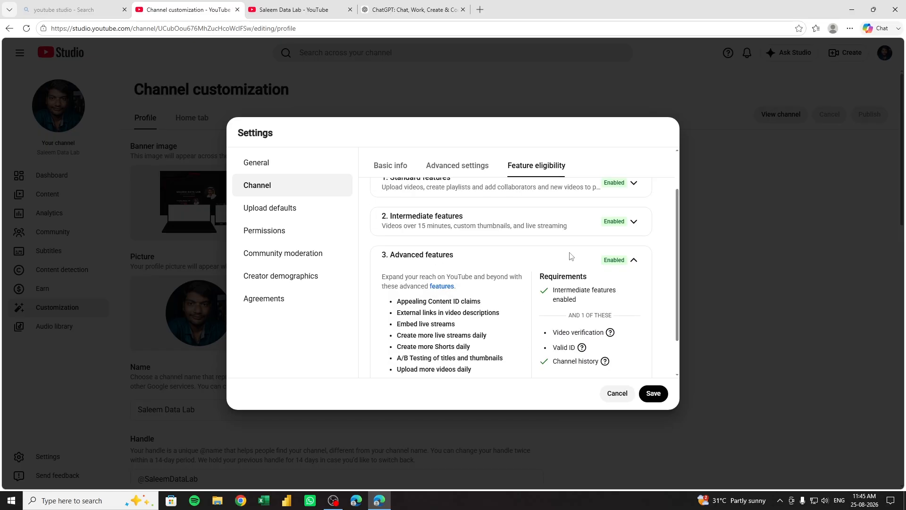
scroll(481, 288, down, 1)
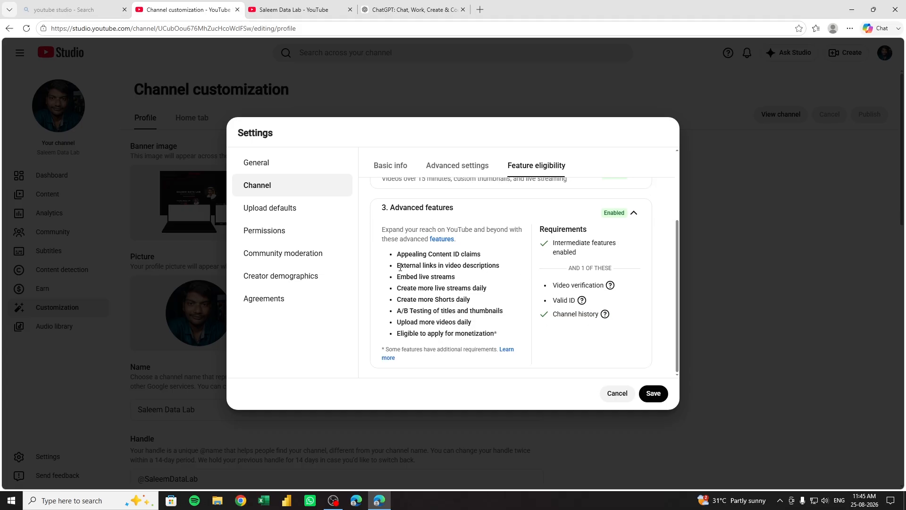
drag(400, 267, 505, 278)
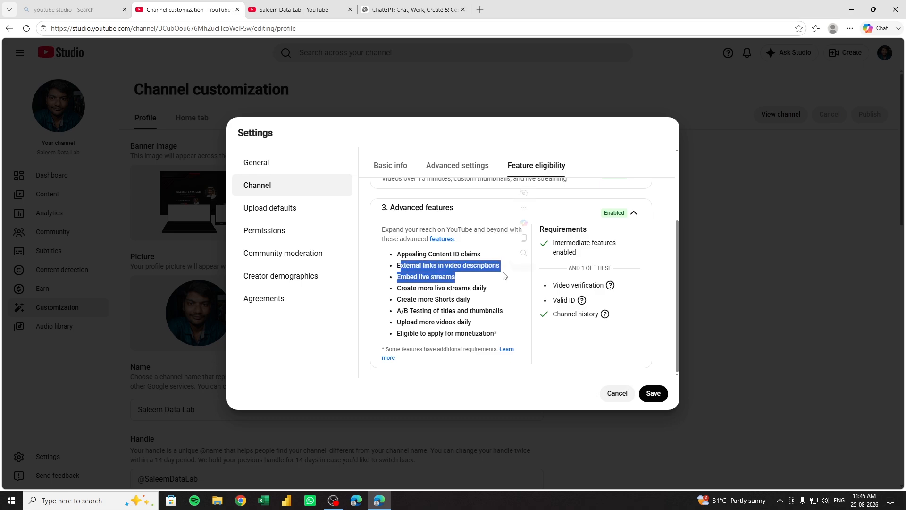
click(500, 285)
drag(397, 288, 496, 293)
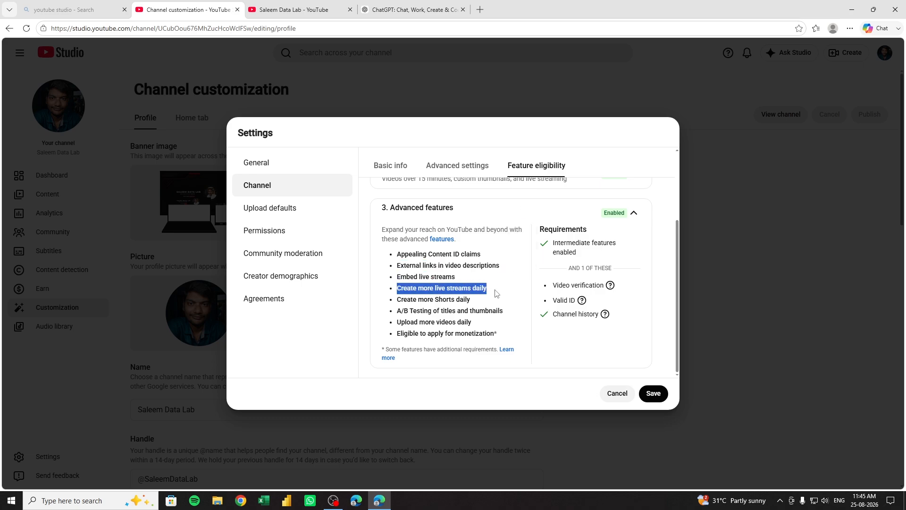
click(399, 296)
drag(399, 296, 510, 341)
click(456, 312)
click(510, 341)
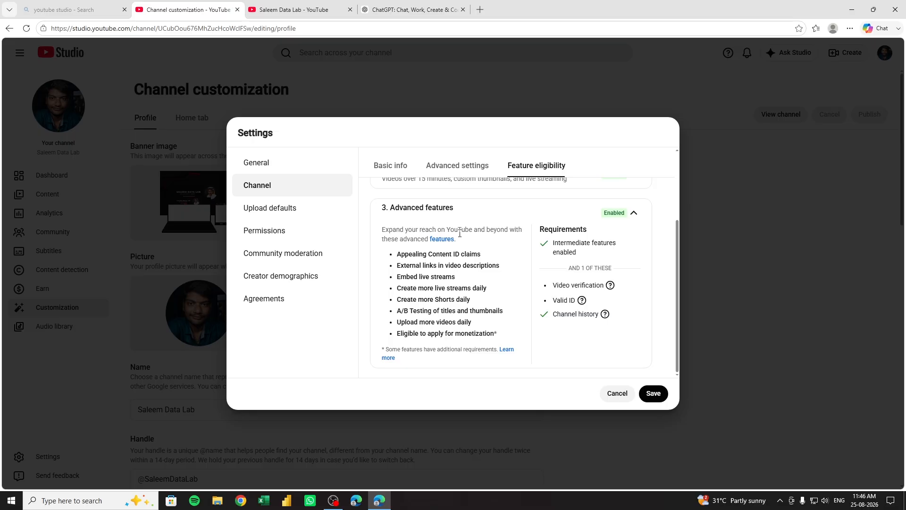
Examine the video verification, valid ID and channel history requirements, and collapse the advanced features
scroll(459, 234, up, 1)
scroll(459, 233, down, 1)
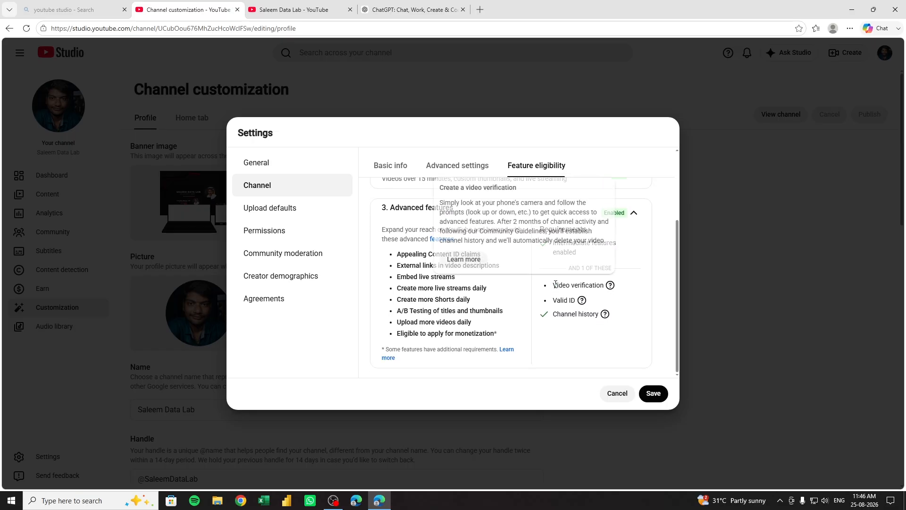
triple_click(599, 286)
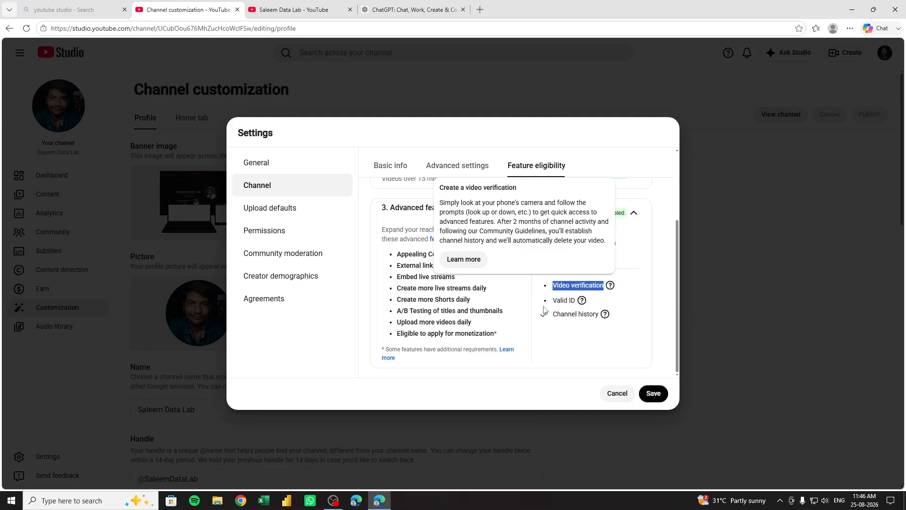
drag(552, 301, 611, 286)
click(642, 250)
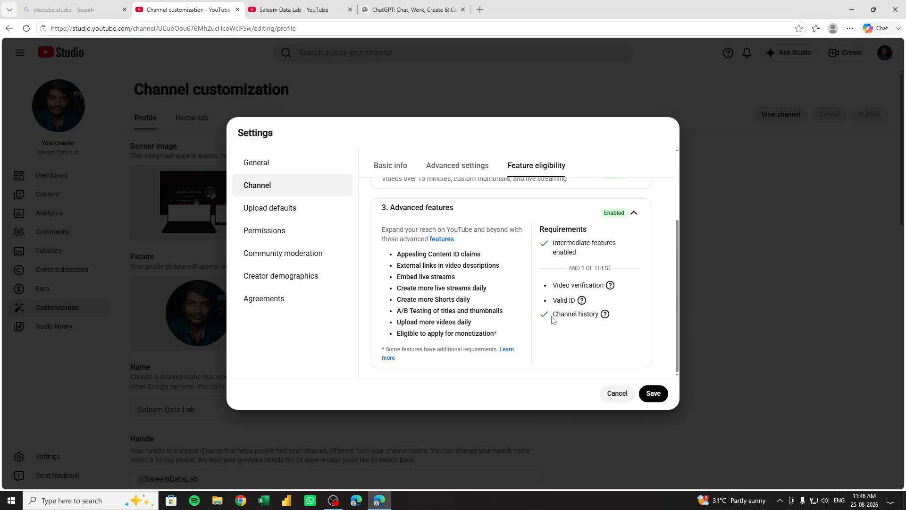
drag(554, 318, 605, 320)
click(592, 328)
click(635, 213)
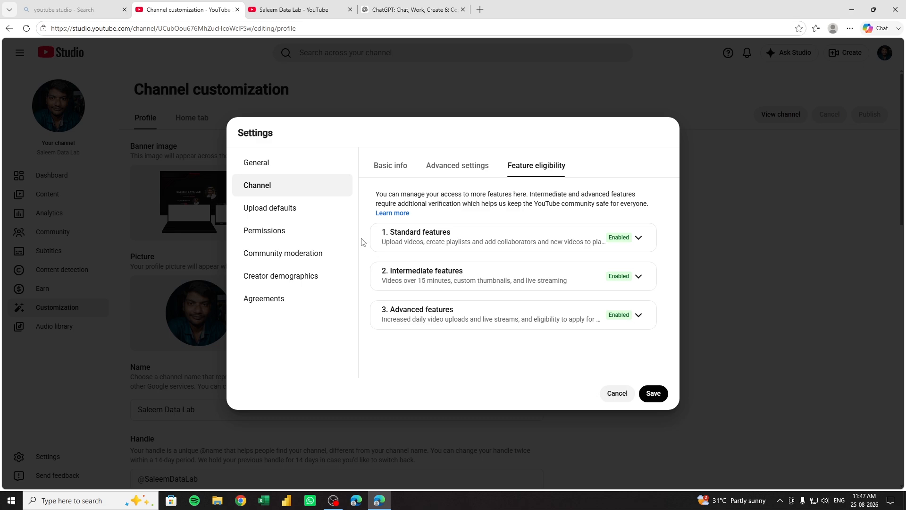
Open the upload defaults and look over the title, description, visibility and tags fields
click(294, 212)
click(438, 216)
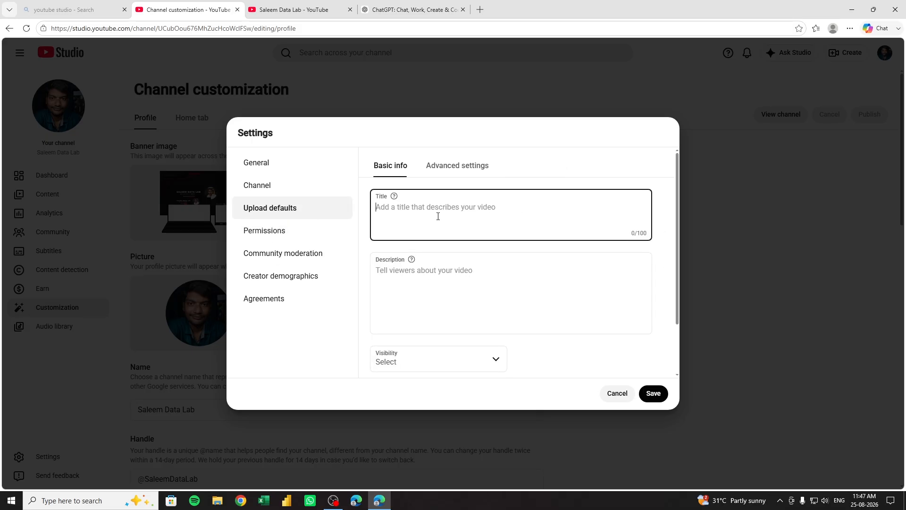
click(478, 278)
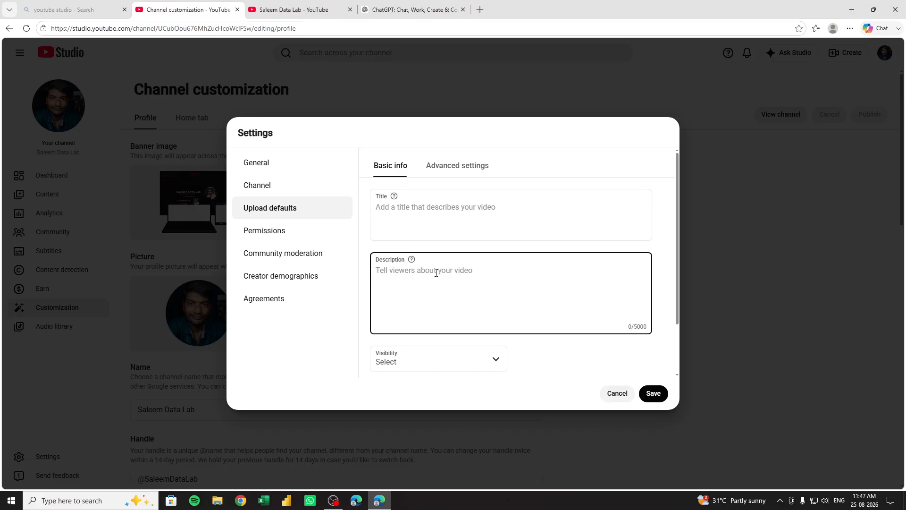
scroll(429, 303, down, 1)
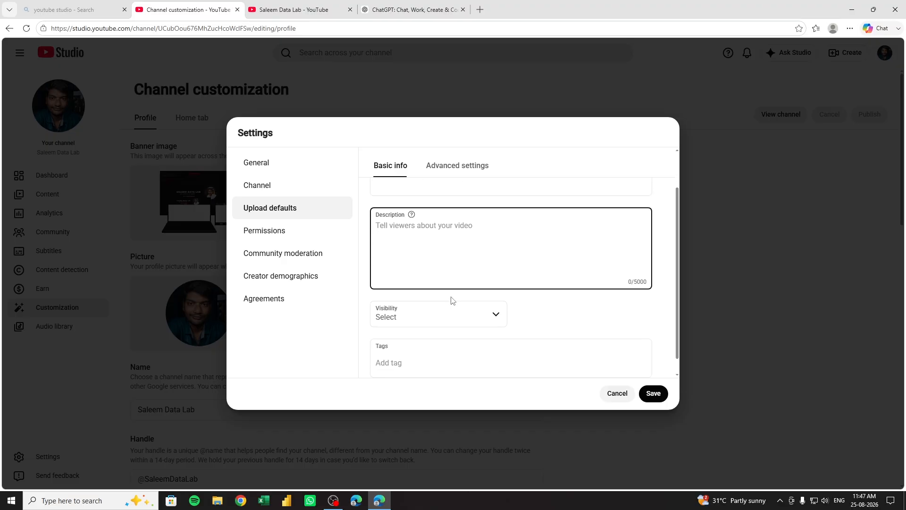
click(584, 323)
Switch to the YouTube page and open the subscribed channel Chandoo - Tech in Telugu
click(292, 9)
click(348, 52)
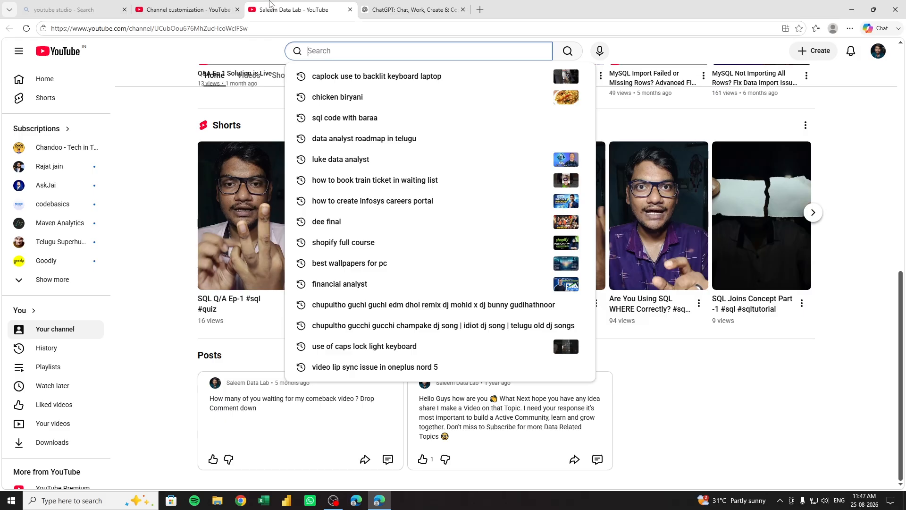
click(57, 147)
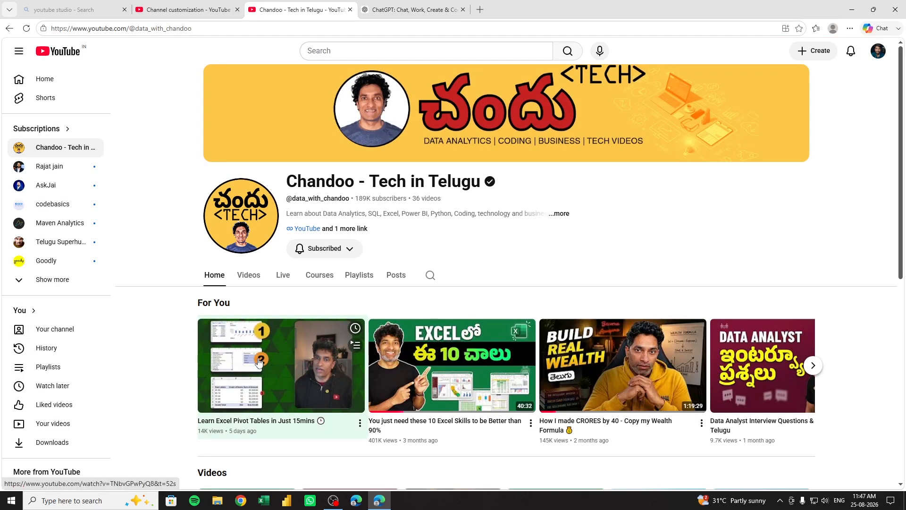
Open the video "Learn Excel Pivot Tables in Just 15mins", expand its description and read the summary paragraph
click(251, 362)
scroll(348, 232, down, 3)
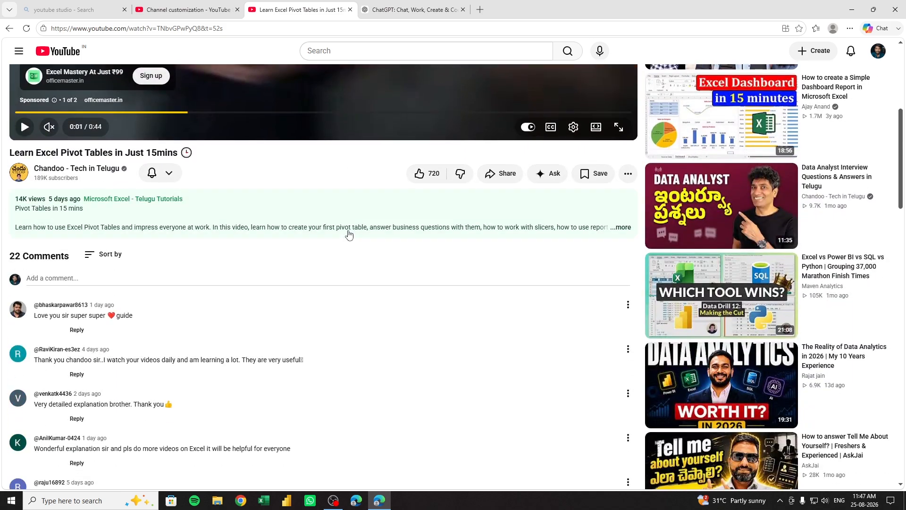
click(255, 233)
scroll(246, 227, down, 2)
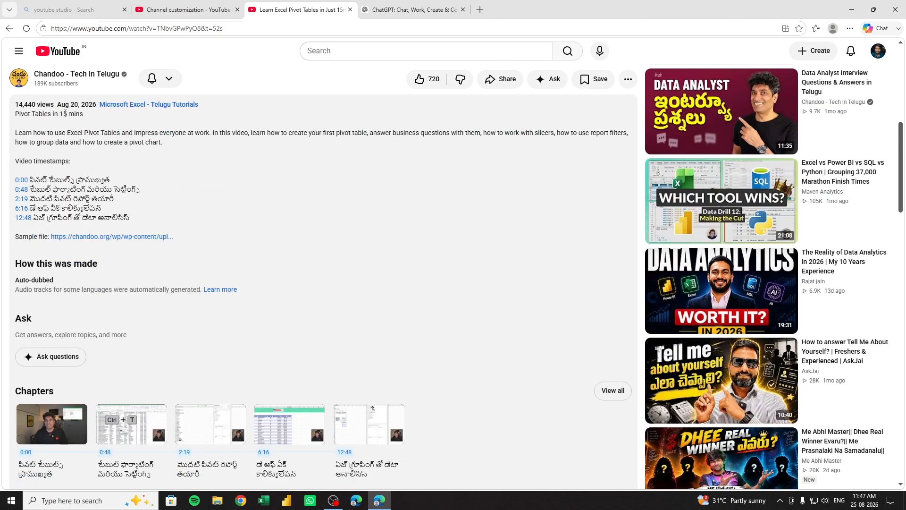
drag(16, 132, 163, 142)
click(163, 142)
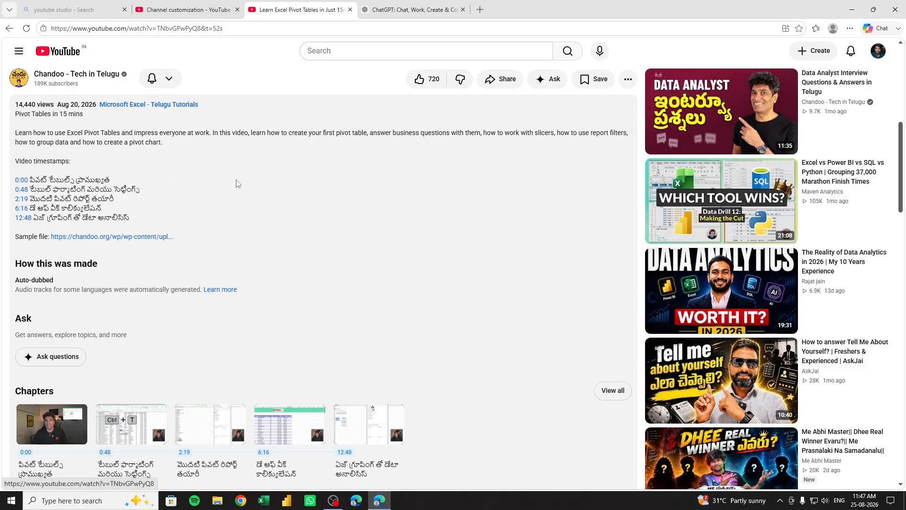
Examine the video's timestamps, sample file link and introductory description text as an example of a default description
scroll(234, 183, up, 1)
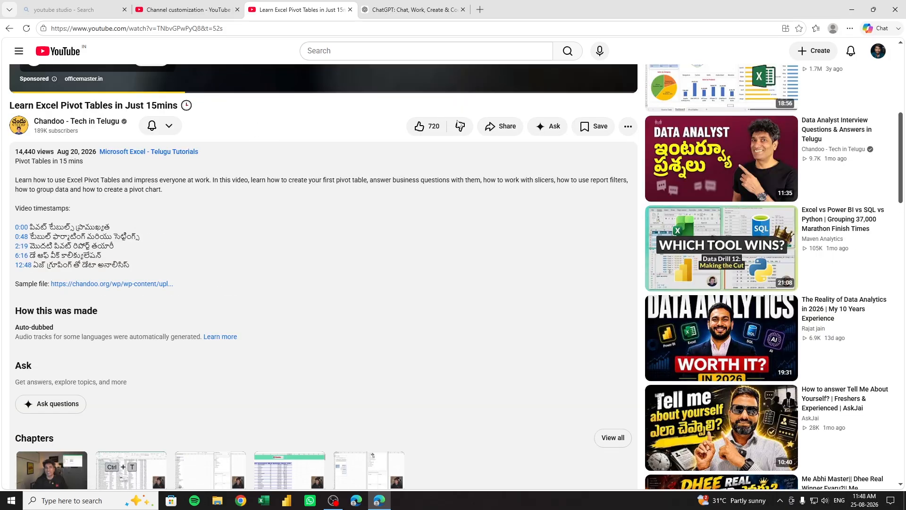
scroll(184, 287, down, 1)
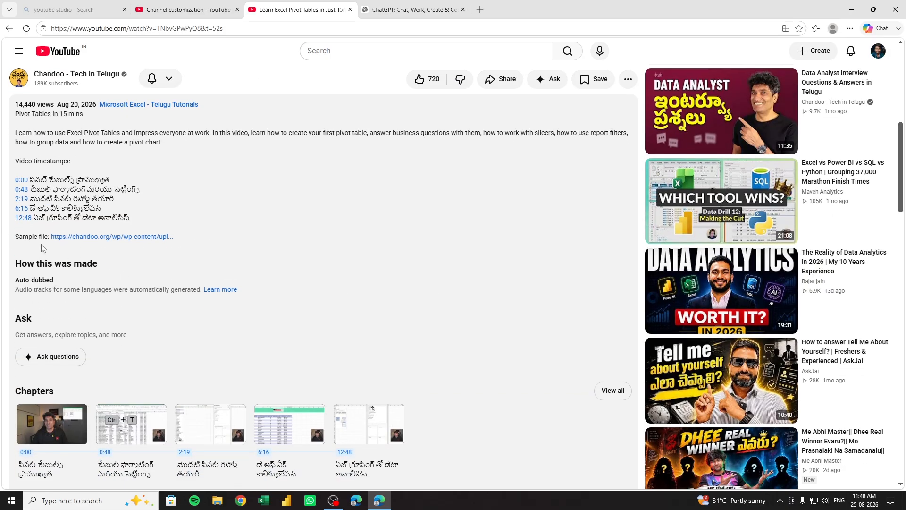
drag(207, 241, 52, 238)
click(126, 261)
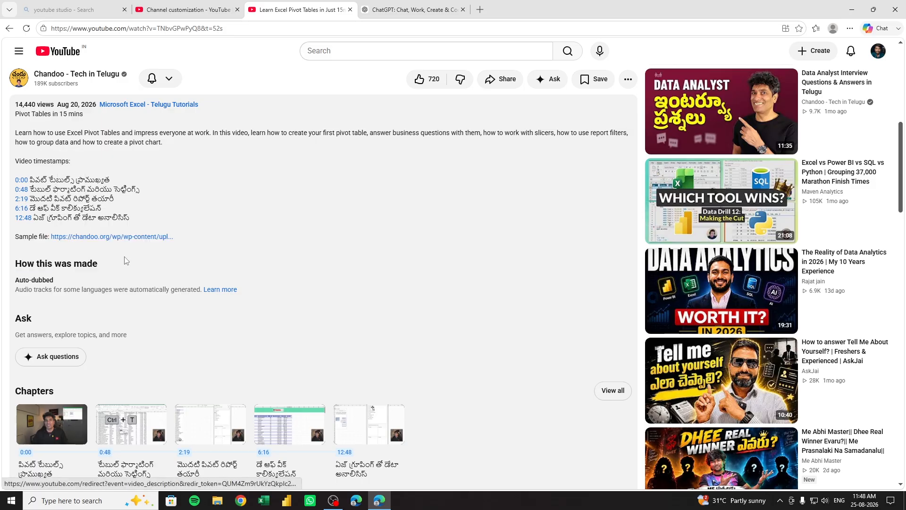
scroll(125, 261, up, 8)
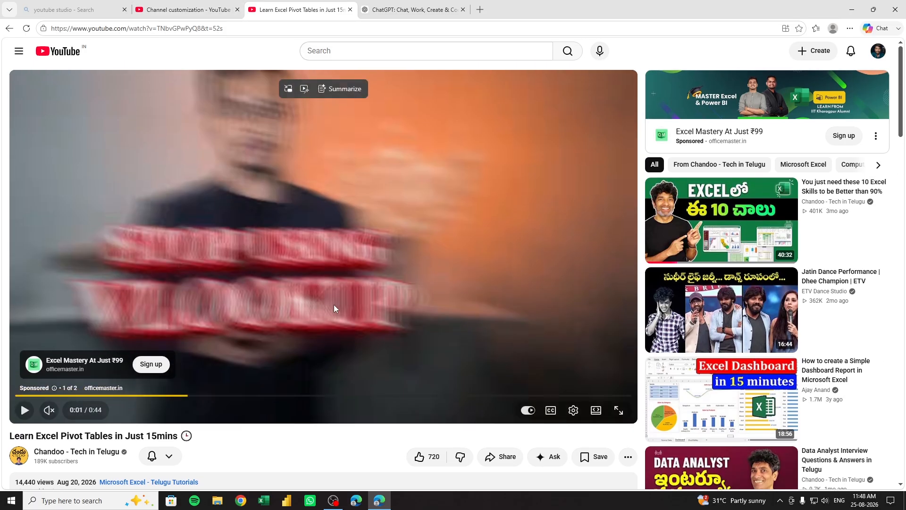
scroll(333, 308, down, 6)
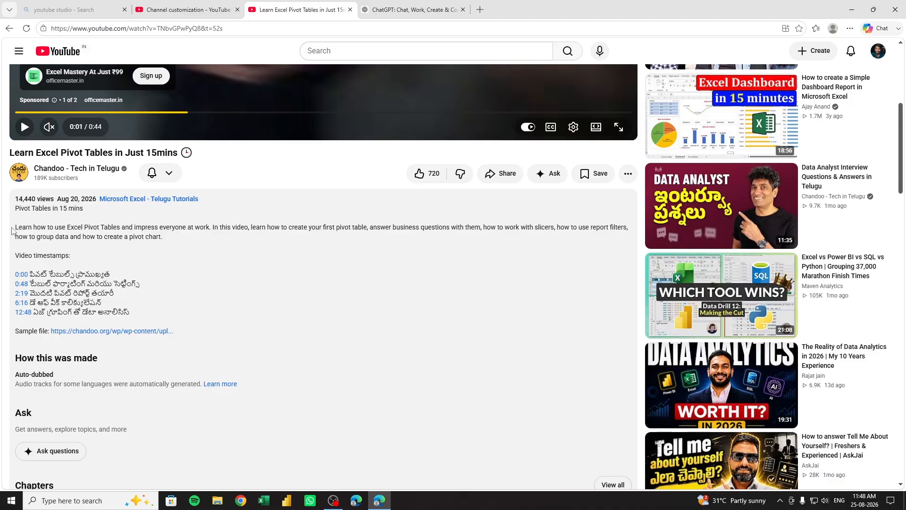
drag(17, 227, 178, 240)
click(191, 265)
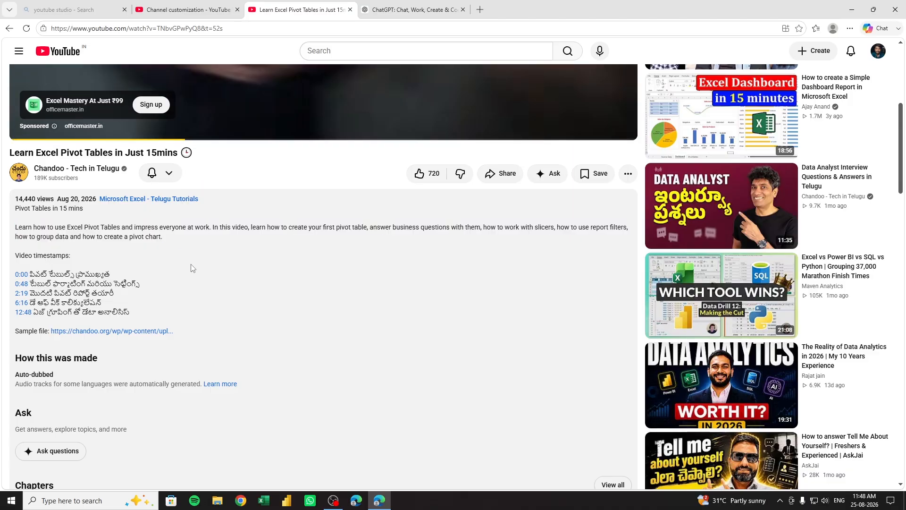
Switch back to YouTube Studio and set the default upload visibility to Private
click(187, 9)
click(453, 246)
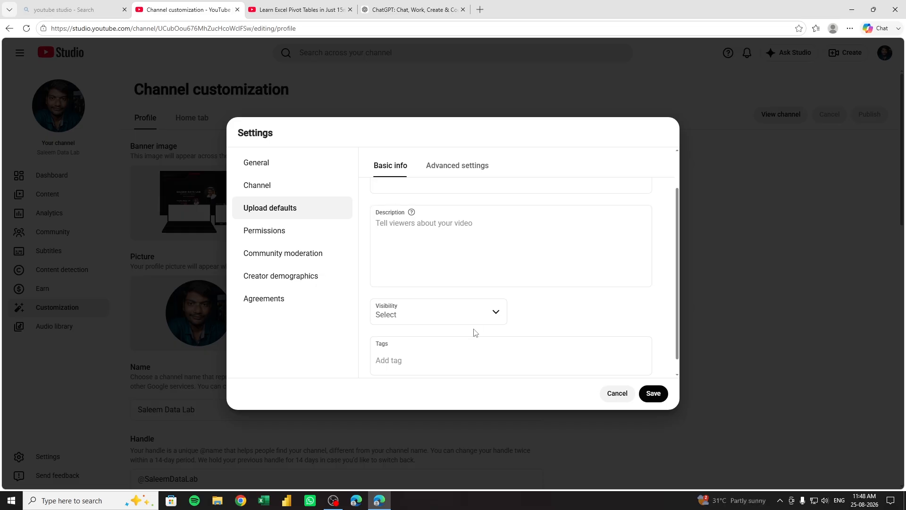
click(478, 312)
click(409, 339)
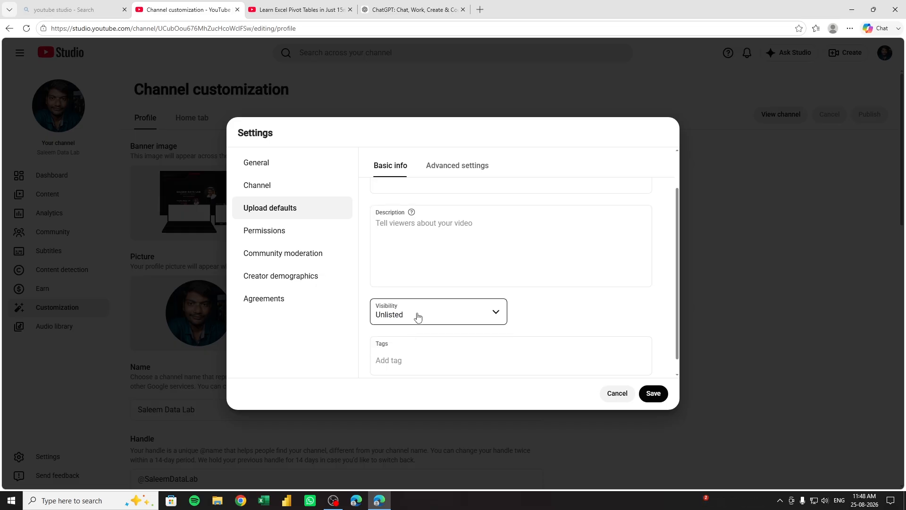
click(415, 315)
click(404, 326)
click(422, 317)
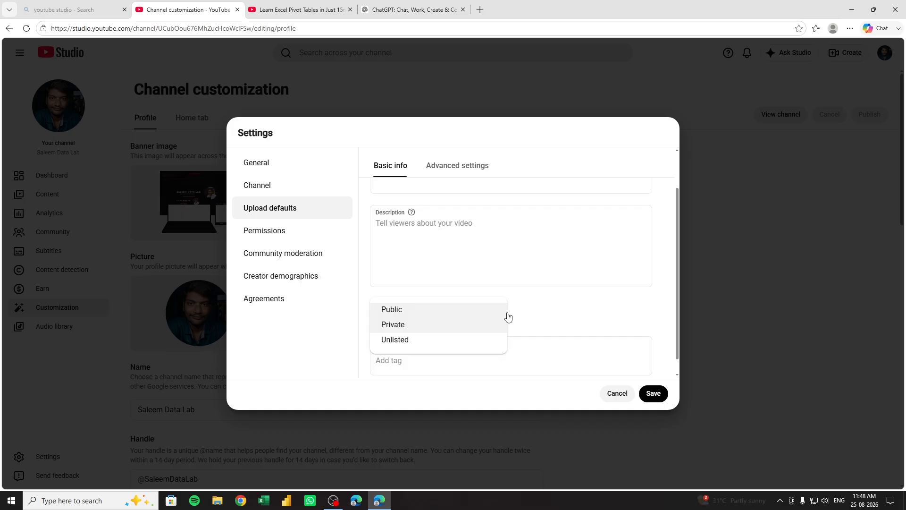
click(571, 313)
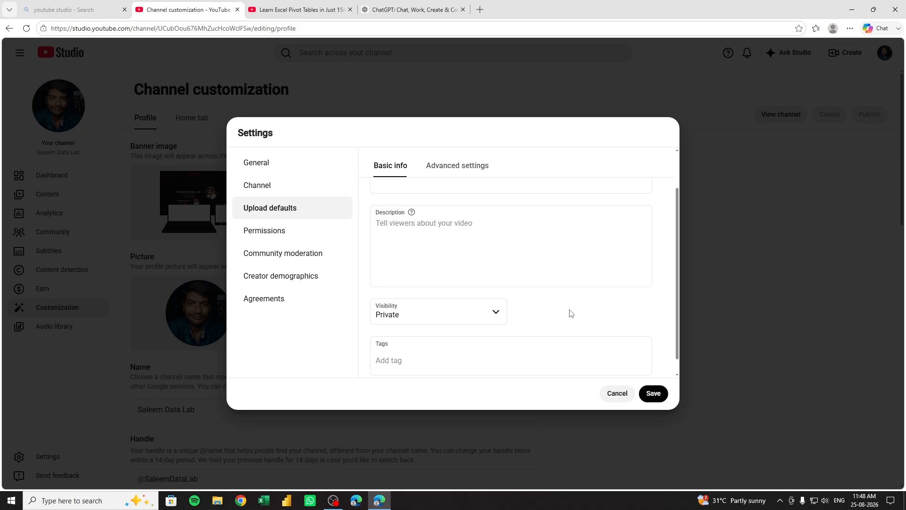
Check the default tags field and view the category choices in the advanced upload settings
scroll(569, 314, down, 1)
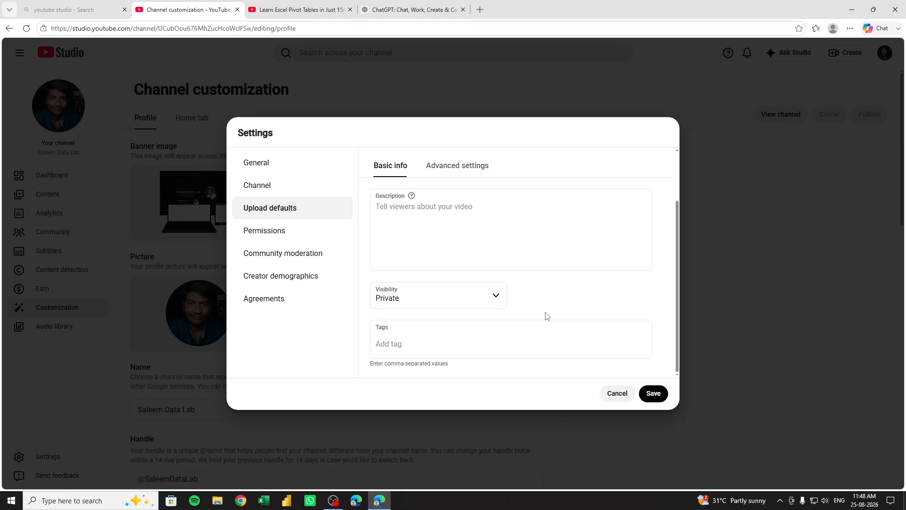
click(456, 165)
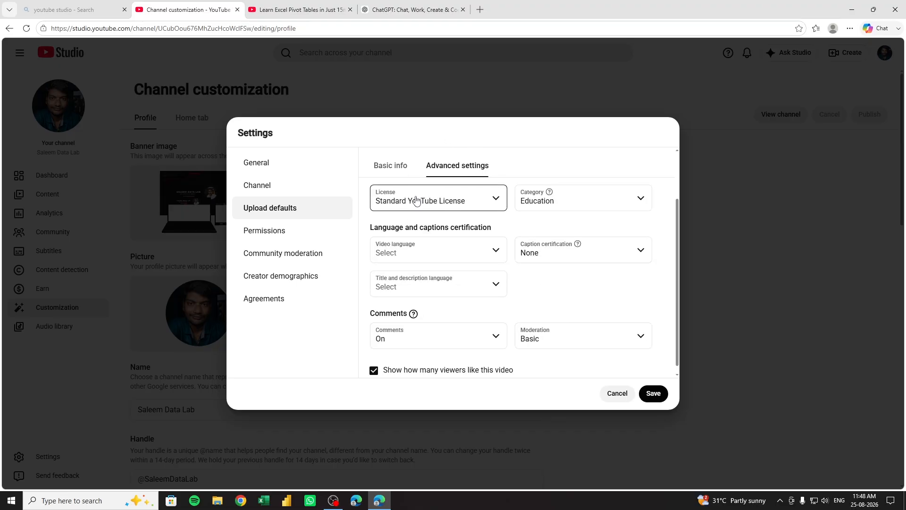
click(582, 197)
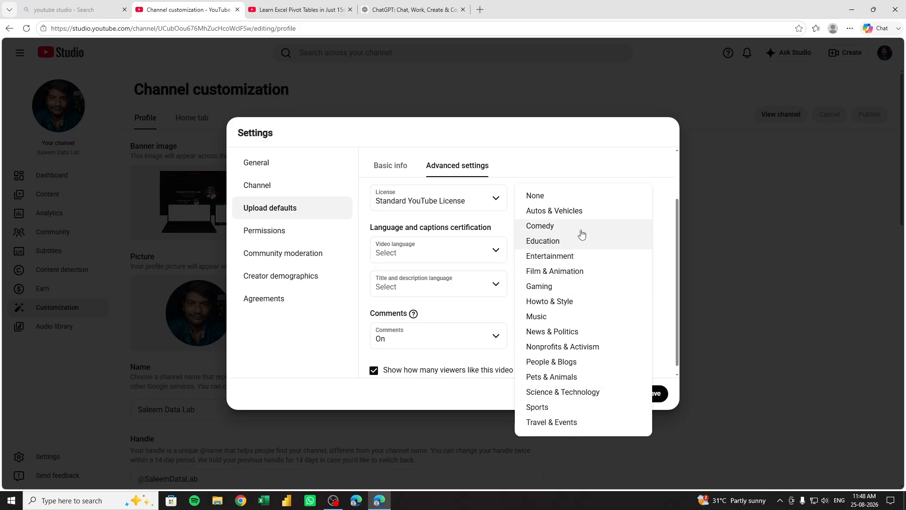
Switch to ChatGPT and ask "my channel comes under which category"
click(400, 6)
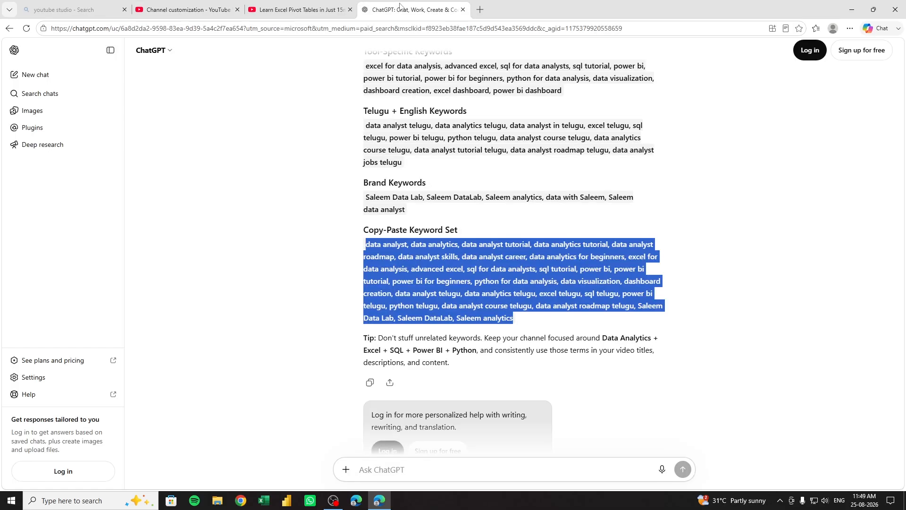
click(323, 286)
scroll(433, 415, down, 2)
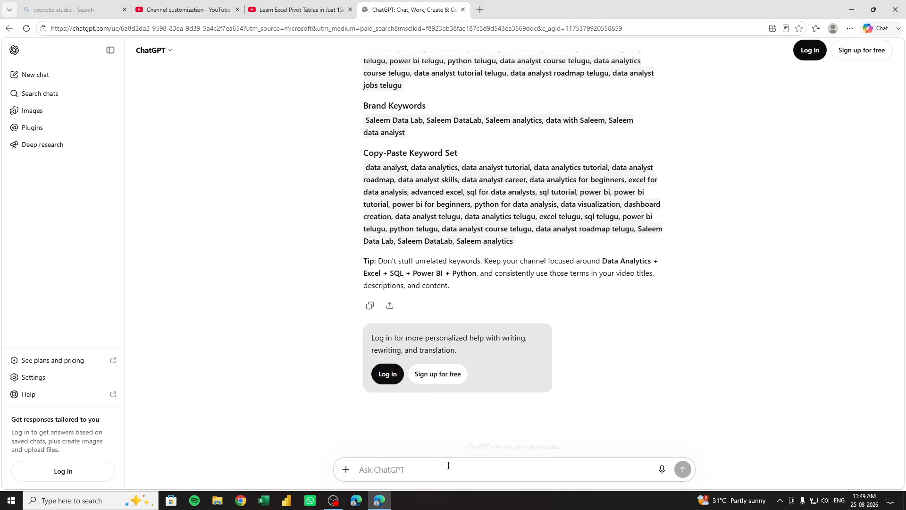
click(474, 469)
text(my channel comes under which category)
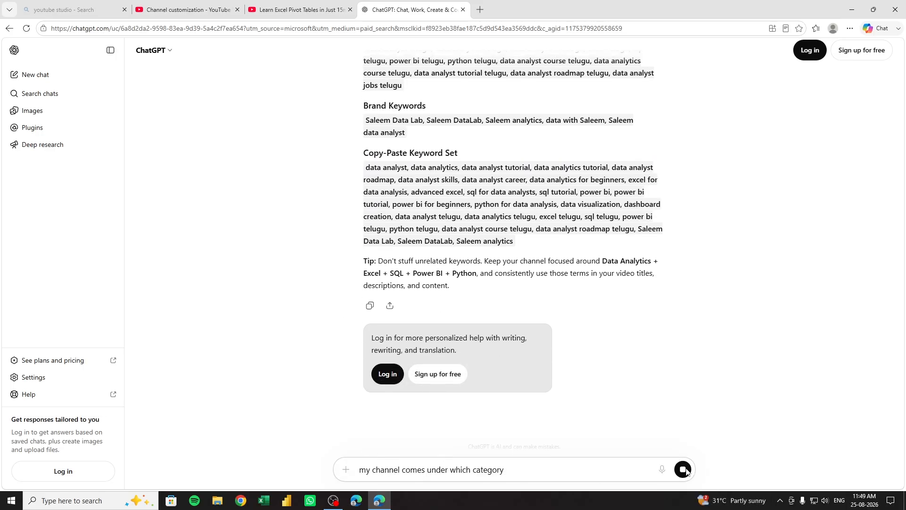
click(683, 469)
Read ChatGPT's recommended category for the channel and the alternative categories it suggests
drag(378, 151, 427, 149)
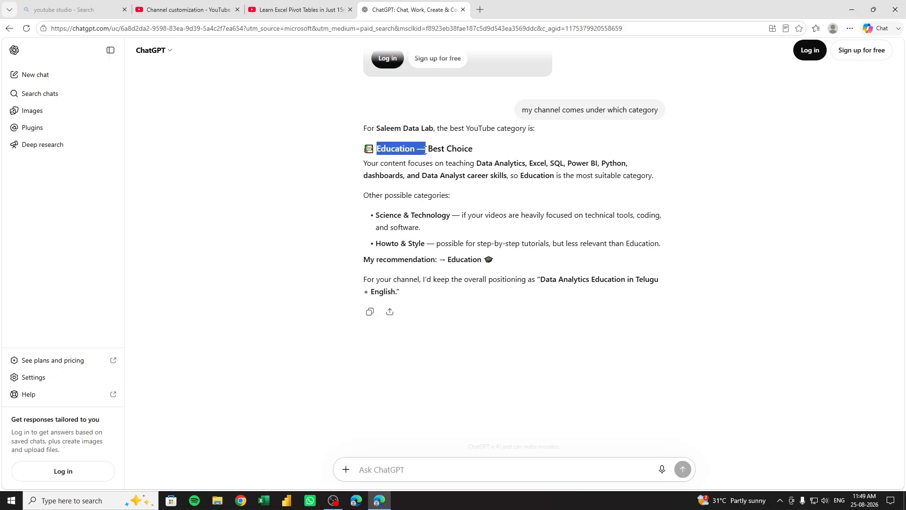
click(370, 222)
drag(379, 213, 456, 215)
drag(376, 244, 427, 245)
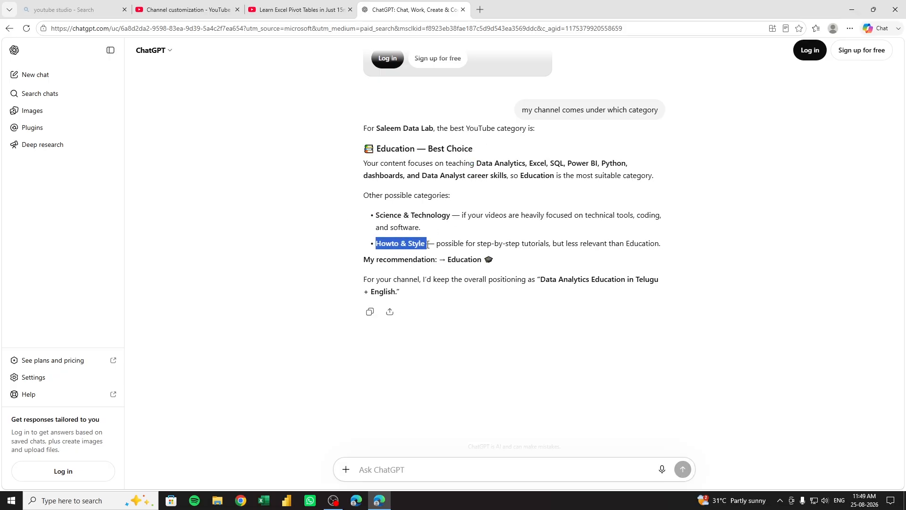
click(489, 371)
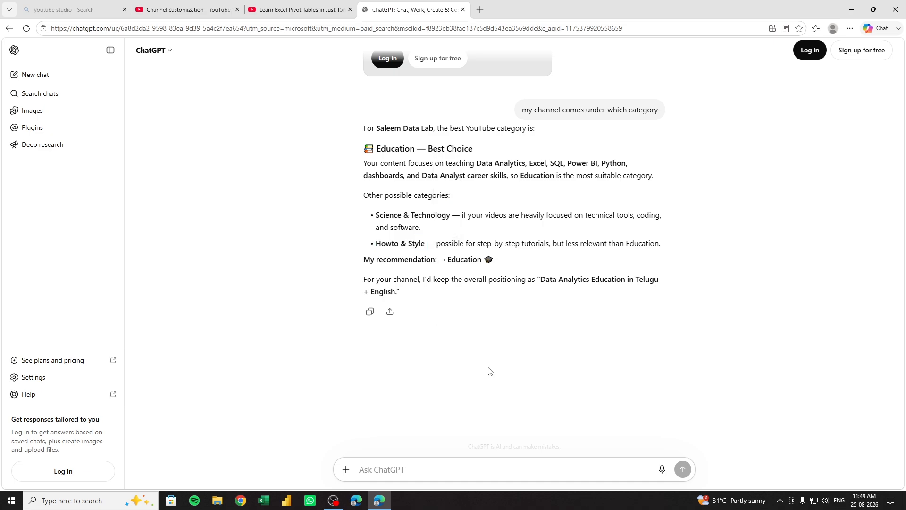
double_click(411, 154)
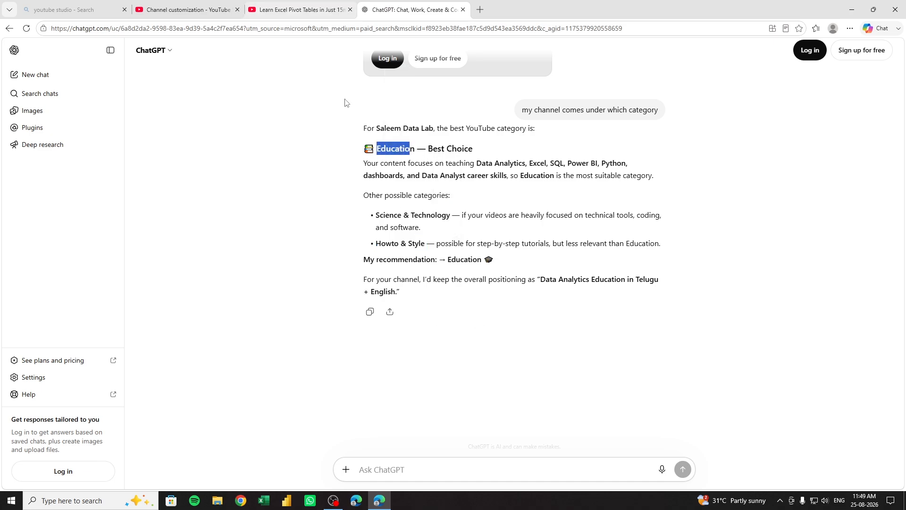
click(450, 396)
Review the whole ChatGPT conversation, from the channel name ideas through the about section and keywords to the category answer
scroll(532, 192, up, 8)
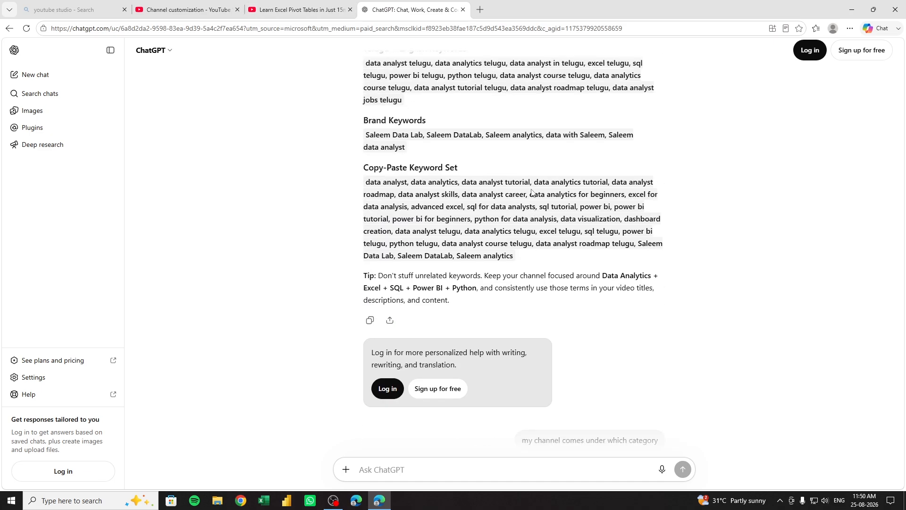
scroll(532, 192, up, 20)
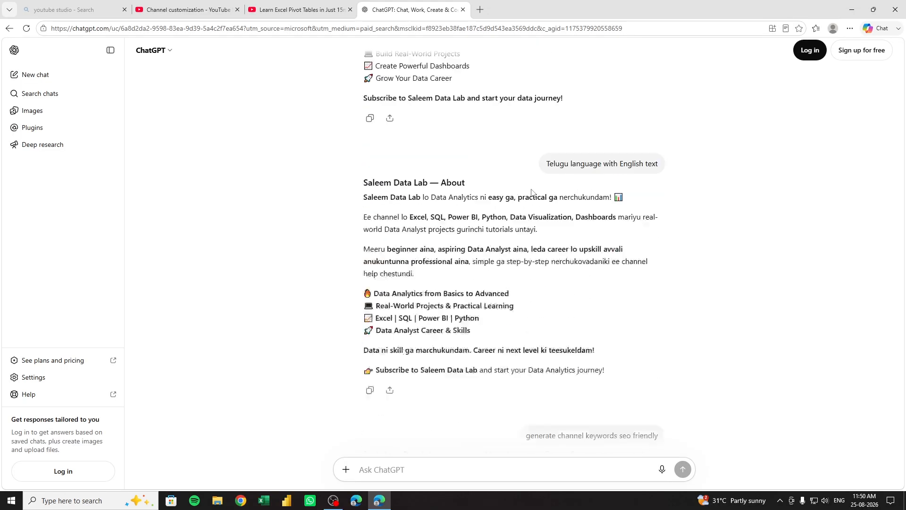
scroll(533, 193, up, 2)
scroll(532, 193, down, 8)
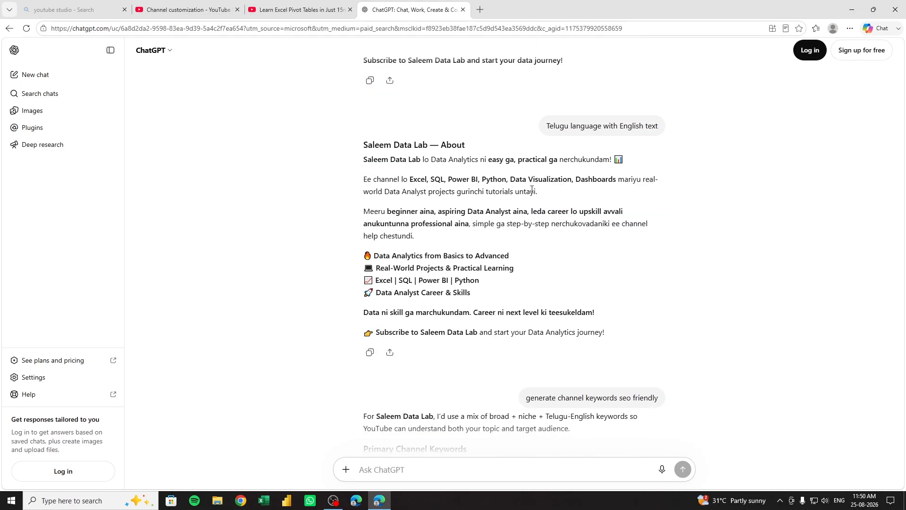
scroll(532, 192, down, 16)
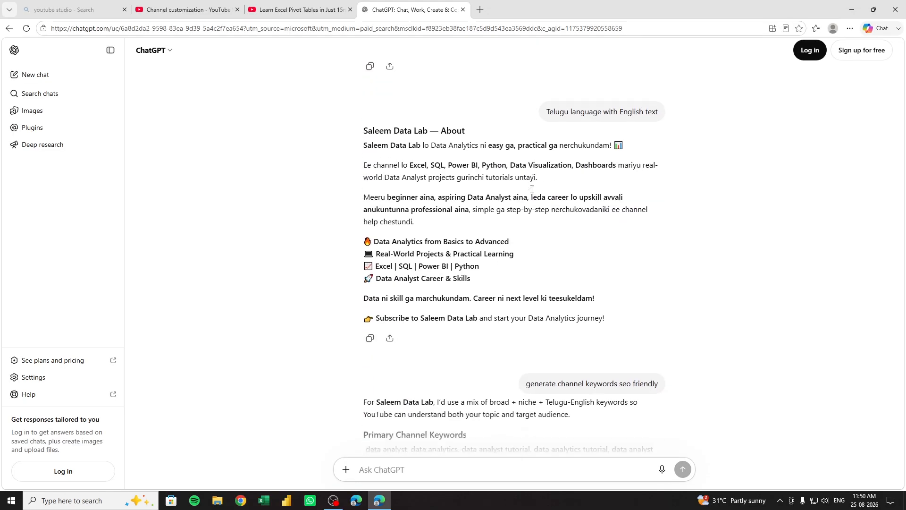
scroll(533, 192, down, 2)
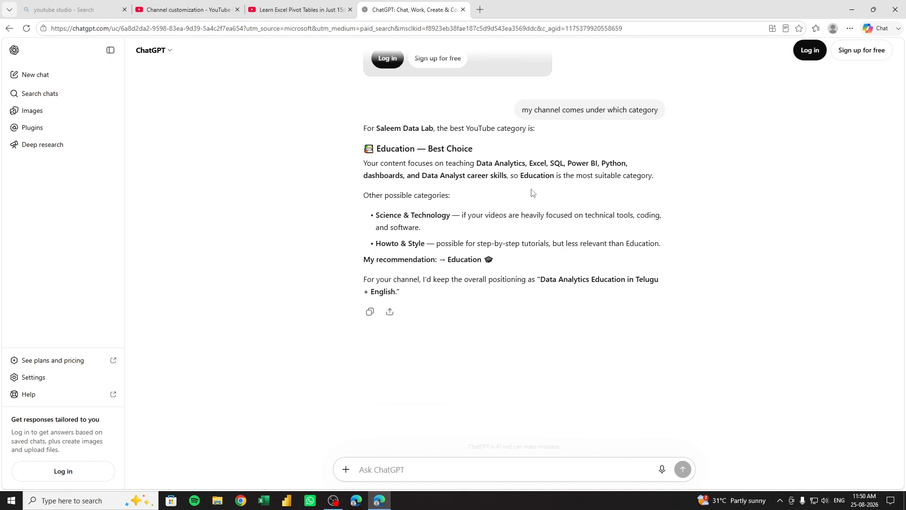
scroll(533, 192, up, 20)
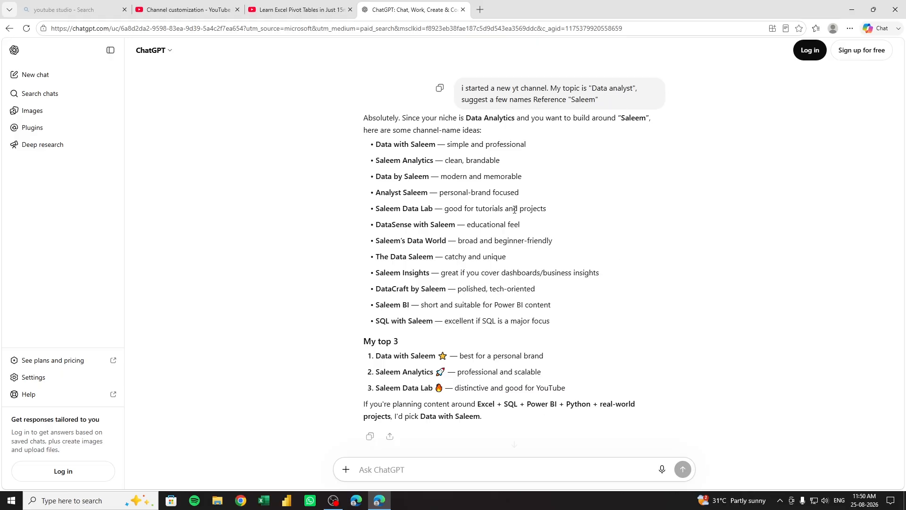
scroll(515, 210, down, 6)
drag(903, 191, 897, 307)
click(896, 302)
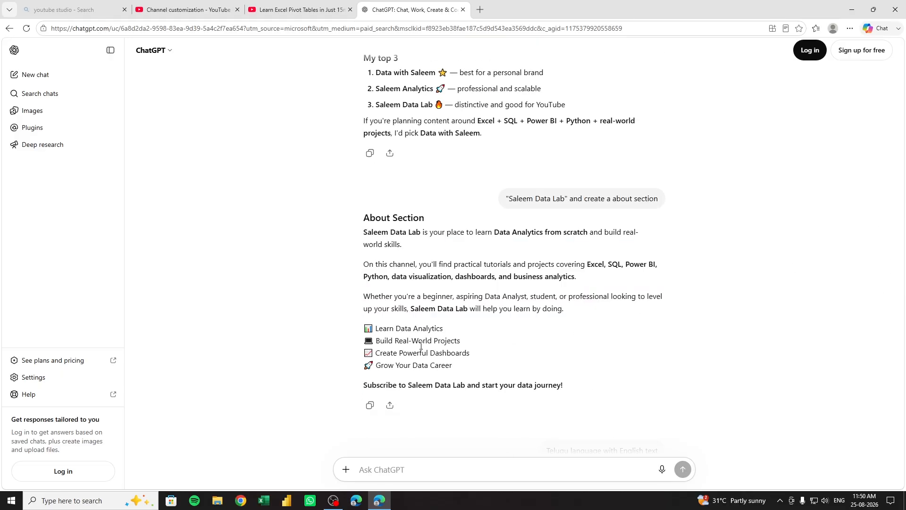
scroll(418, 348, down, 13)
scroll(419, 347, down, 11)
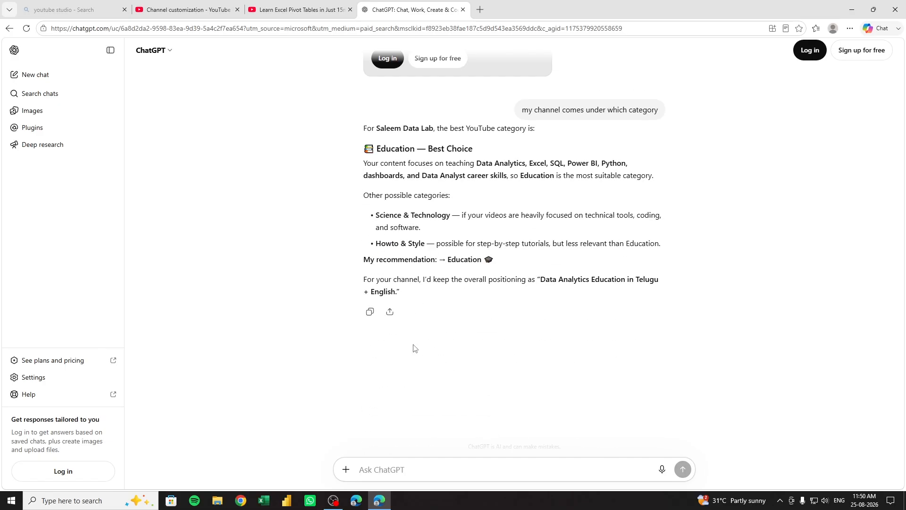
Switch back to YouTube Studio and set the default video category to Education
key(ctrl+shift+Tab)
key(ctrl+shift+Tab)
click(585, 197)
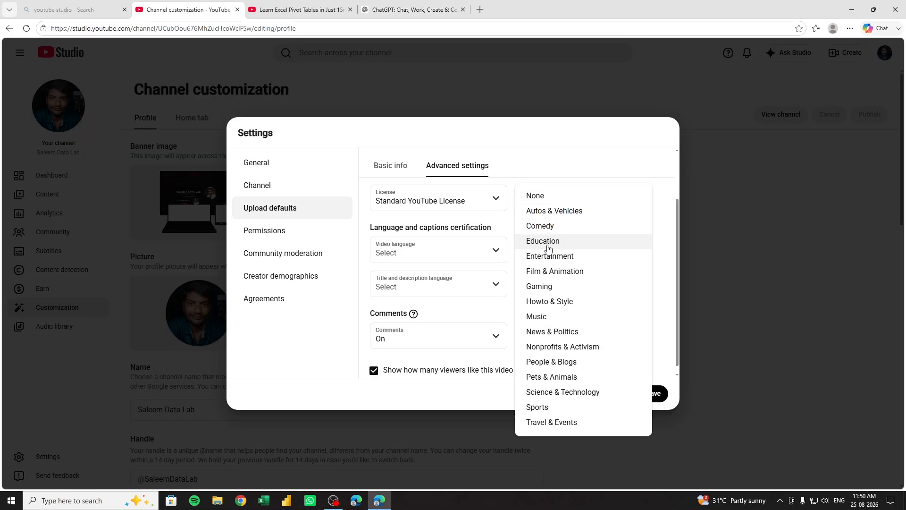
click(543, 241)
Choose Basic as the default comment moderation level after viewing the available options
scroll(491, 340, down, 1)
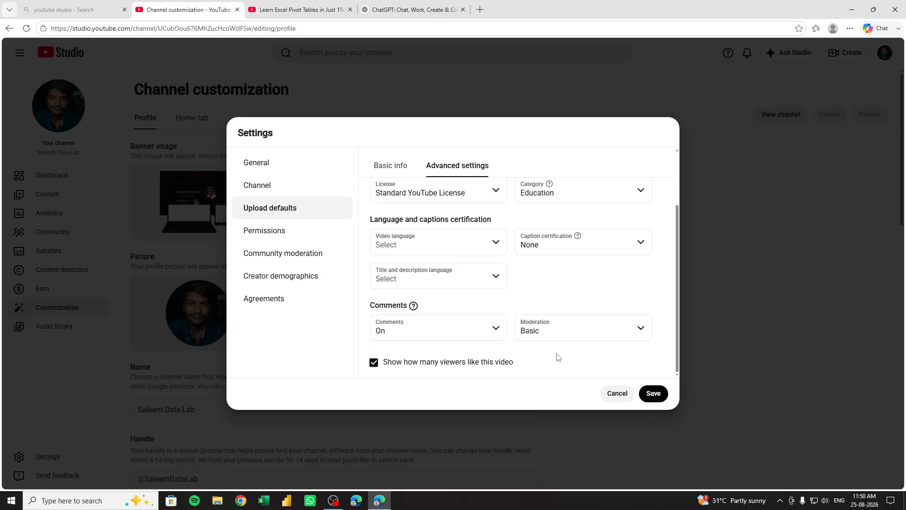
click(572, 332)
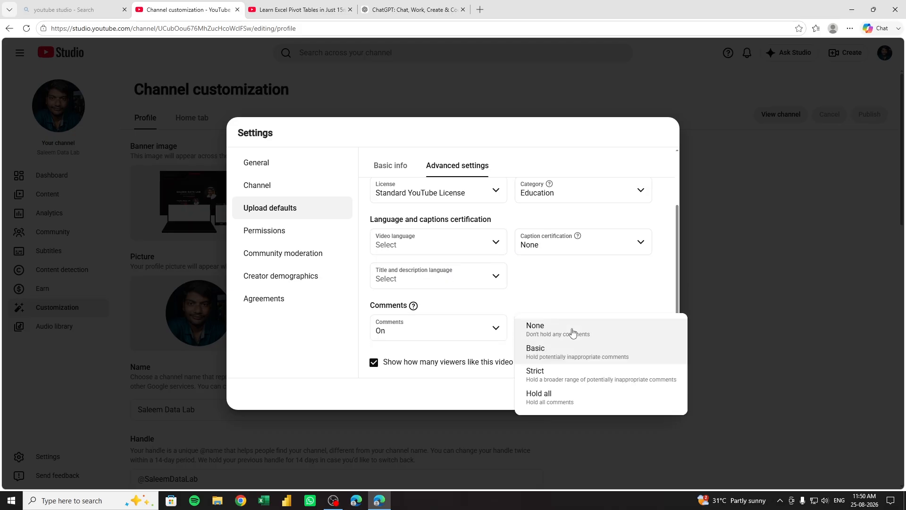
click(573, 362)
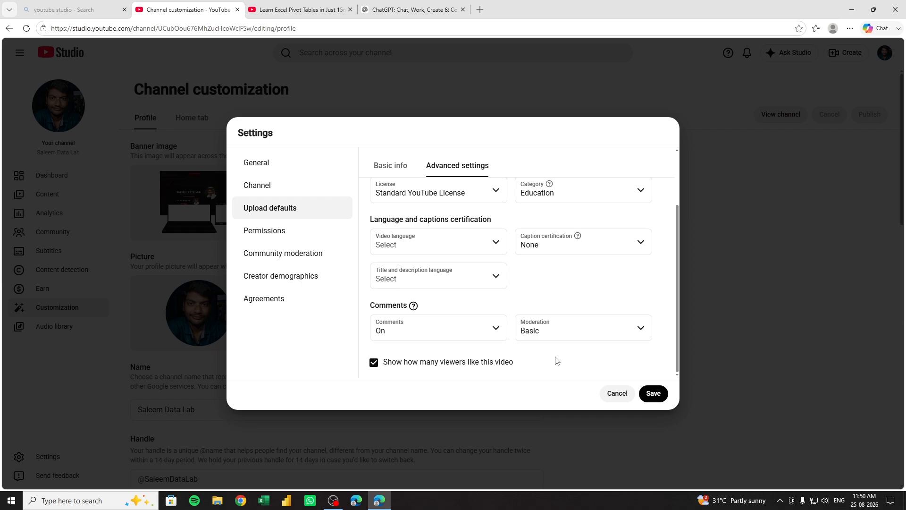
Look over the channel permissions, and return to the basic upload defaults to check the visibility and tags
click(289, 237)
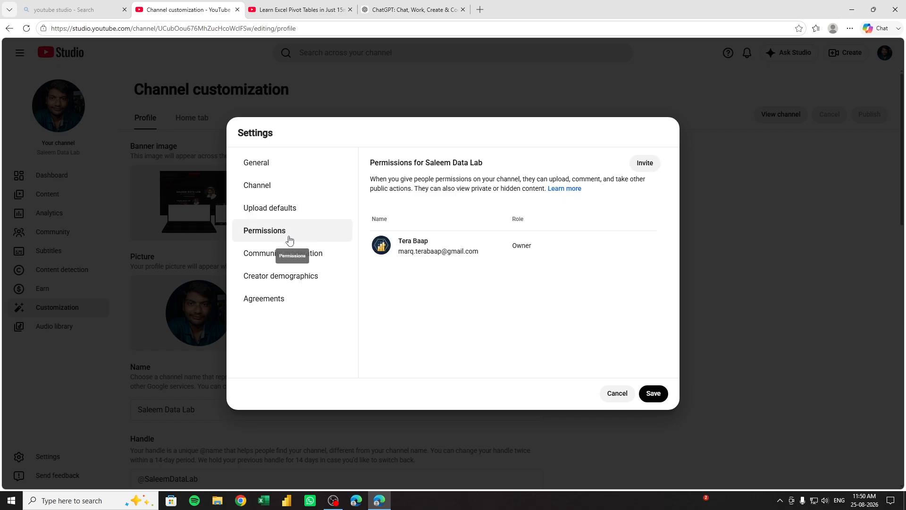
click(289, 251)
click(270, 208)
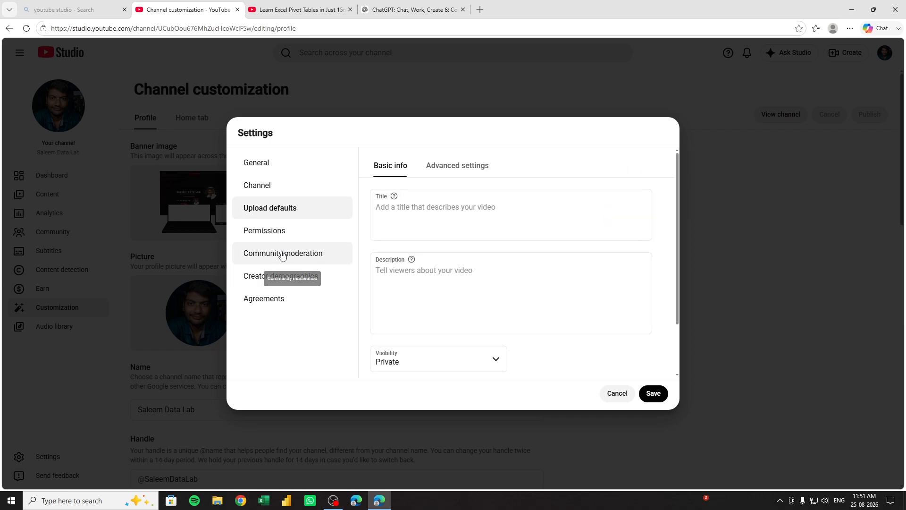
scroll(480, 324, down, 2)
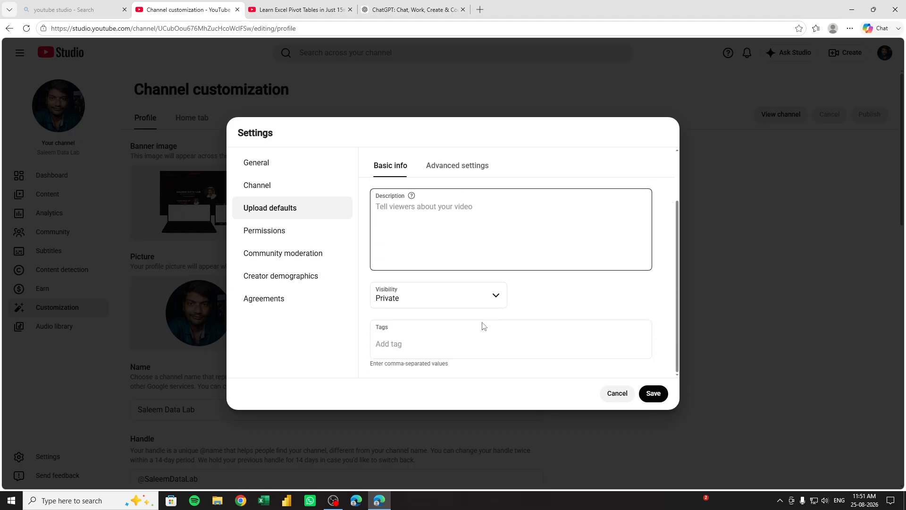
Save the channel settings and open the channel dashboard
click(655, 394)
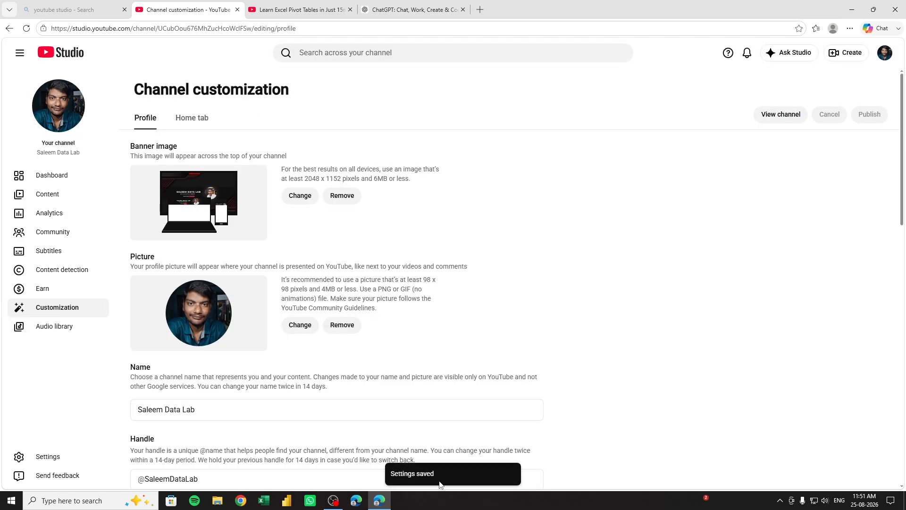
click(89, 176)
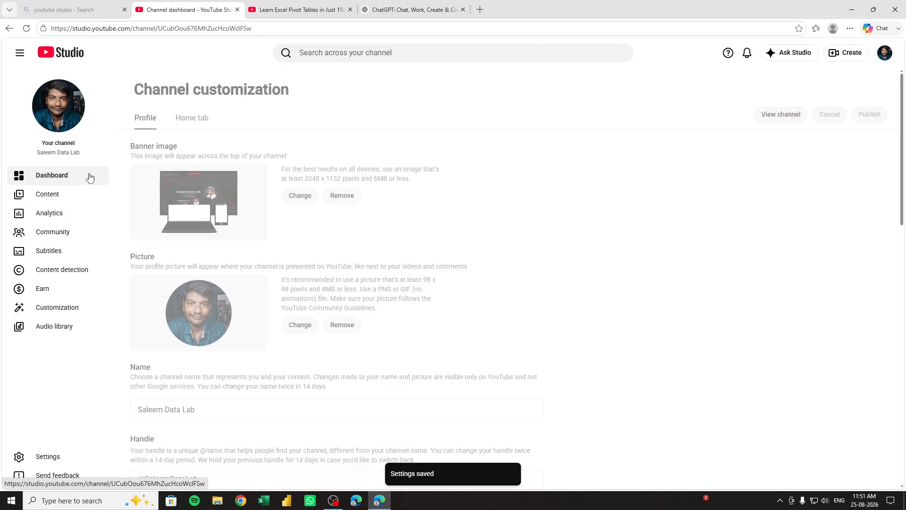